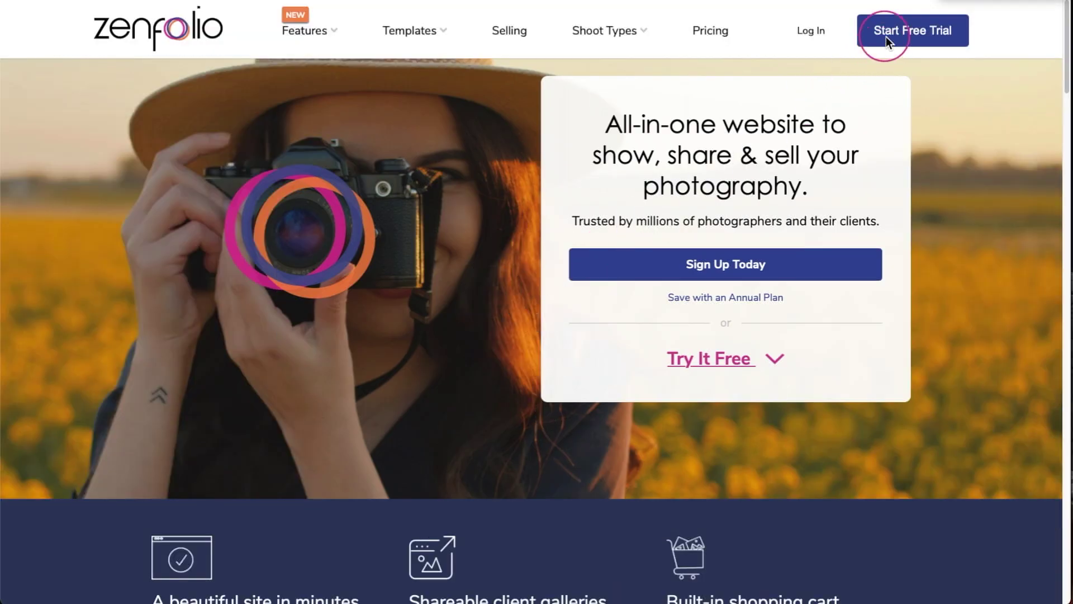
# - Start a free trial and enter the user's first name, last name and e-mail address
pyautogui.click(886, 36)
pyautogui.click(638, 188)
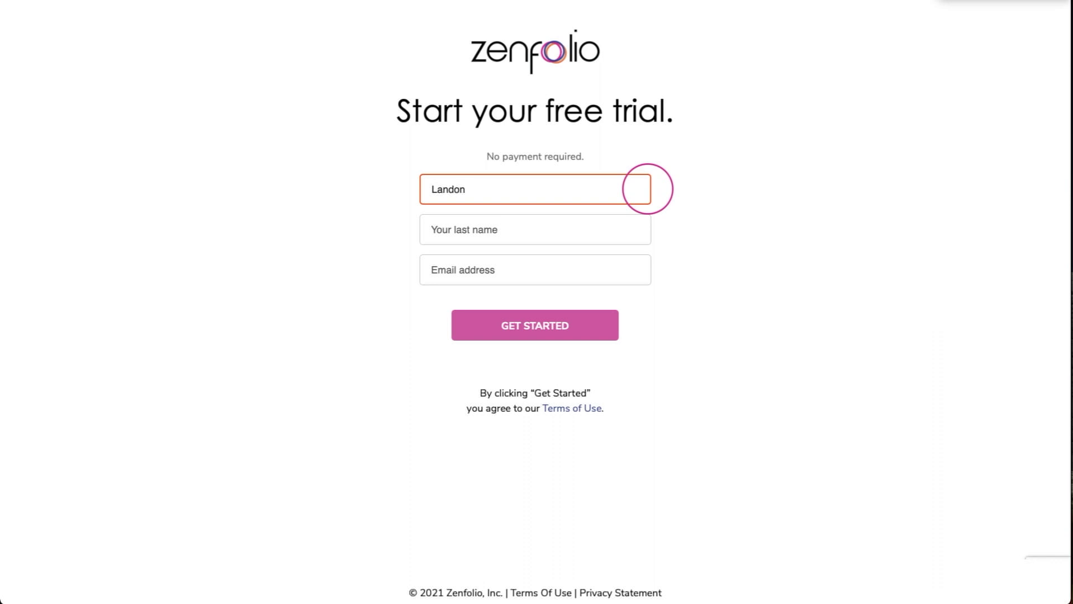
pyautogui.click(641, 230)
pyautogui.write('Kirby')
pyautogui.click(636, 271)
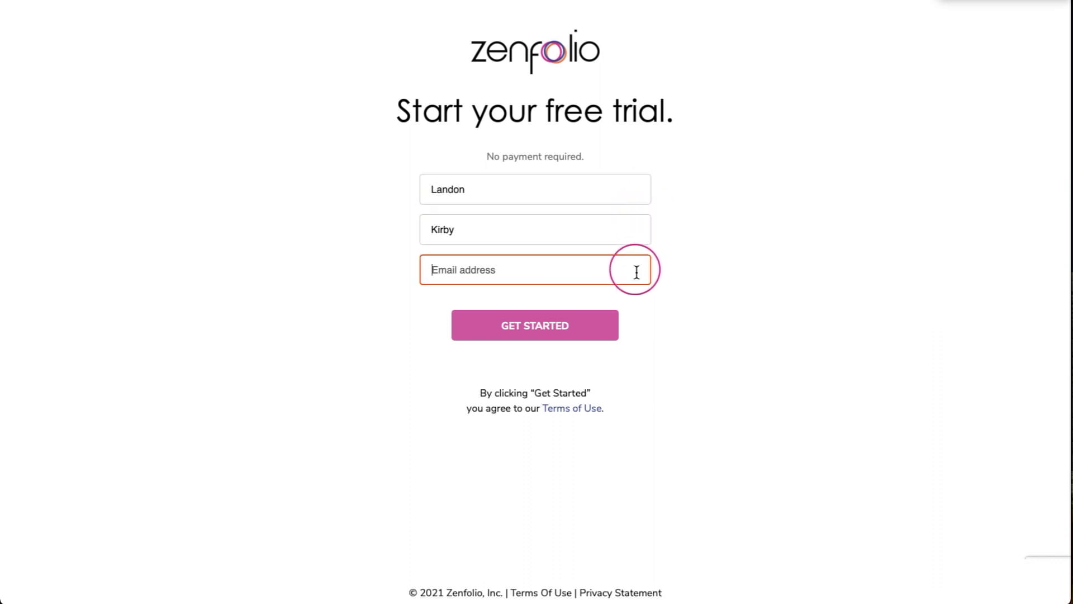
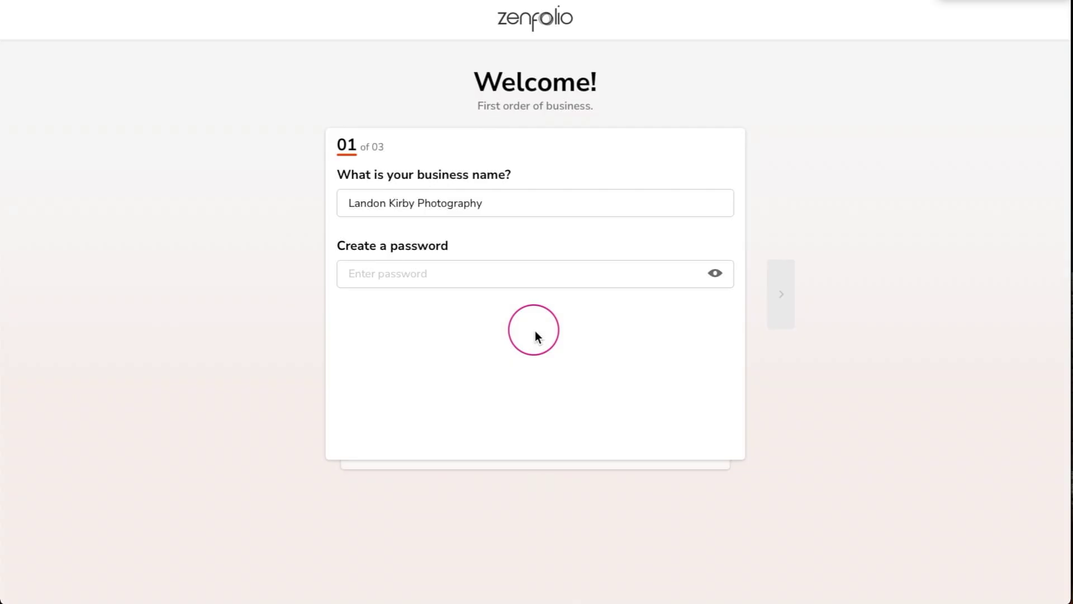
# - Set business name Mystic Falls Photography, create a password, and choose the Portrait photography type
pyautogui.moveTo(416, 204); pyautogui.dragTo(364, 209)
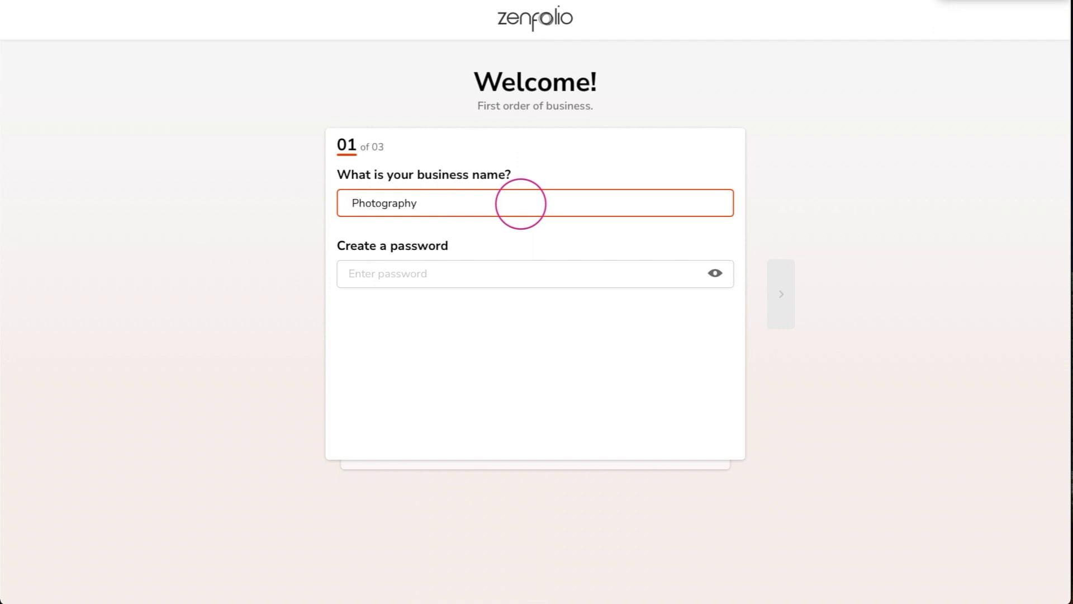
pyautogui.click(521, 274)
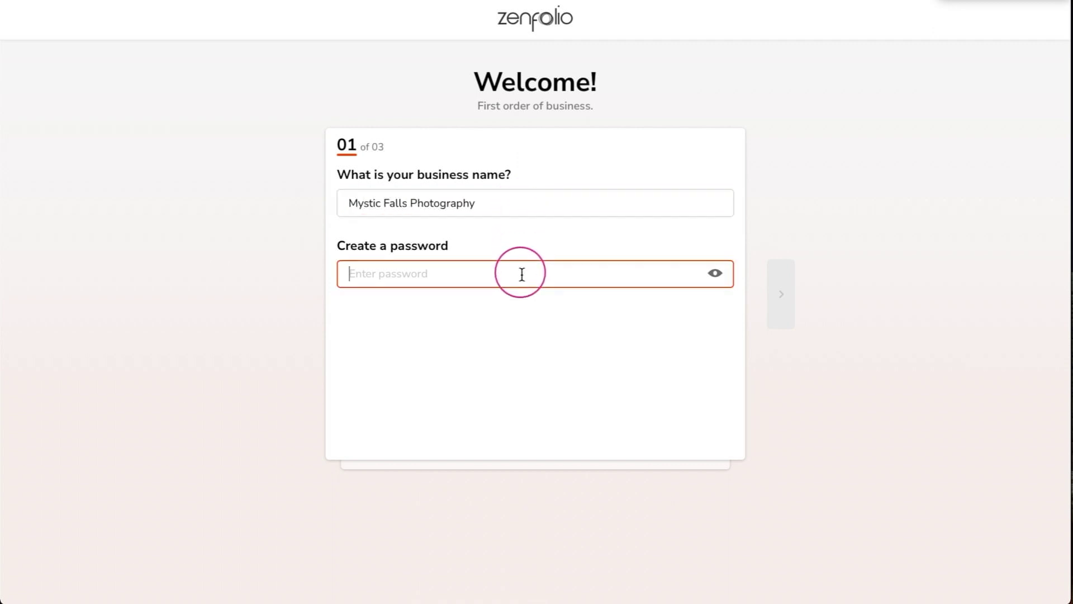
pyautogui.click(785, 301)
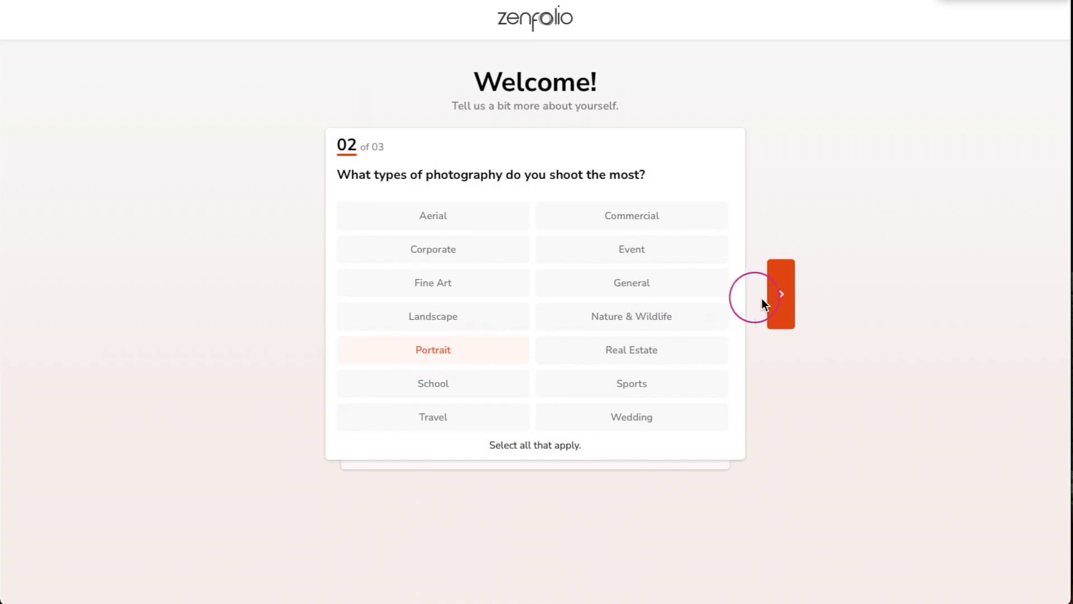
pyautogui.click(782, 296)
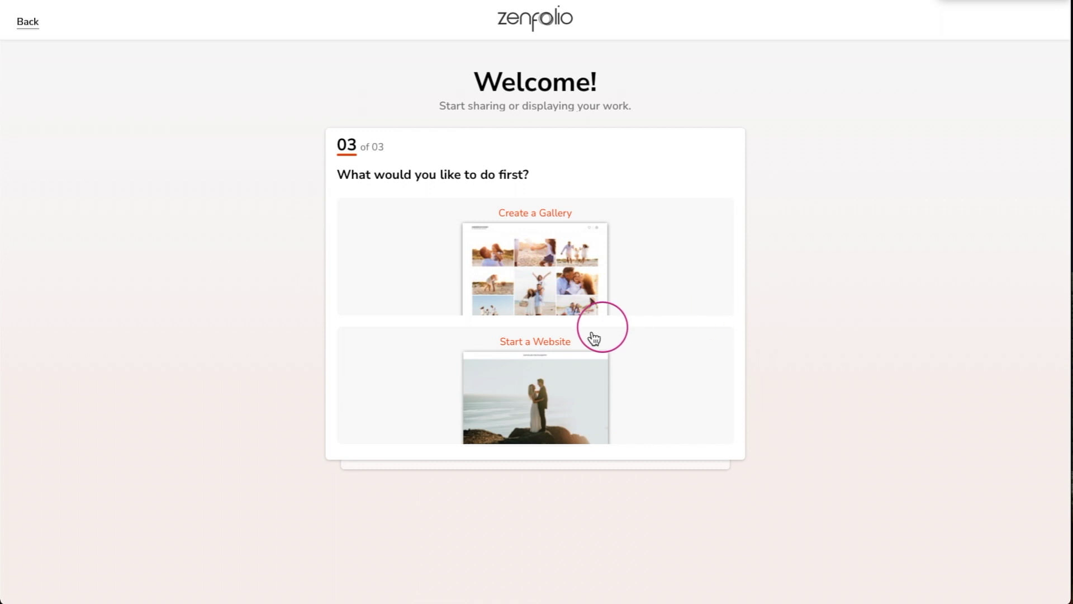
# - Start a website and browse templates Discover, Amore, Canvas and Somerset, returning to Portland
pyautogui.click(537, 349)
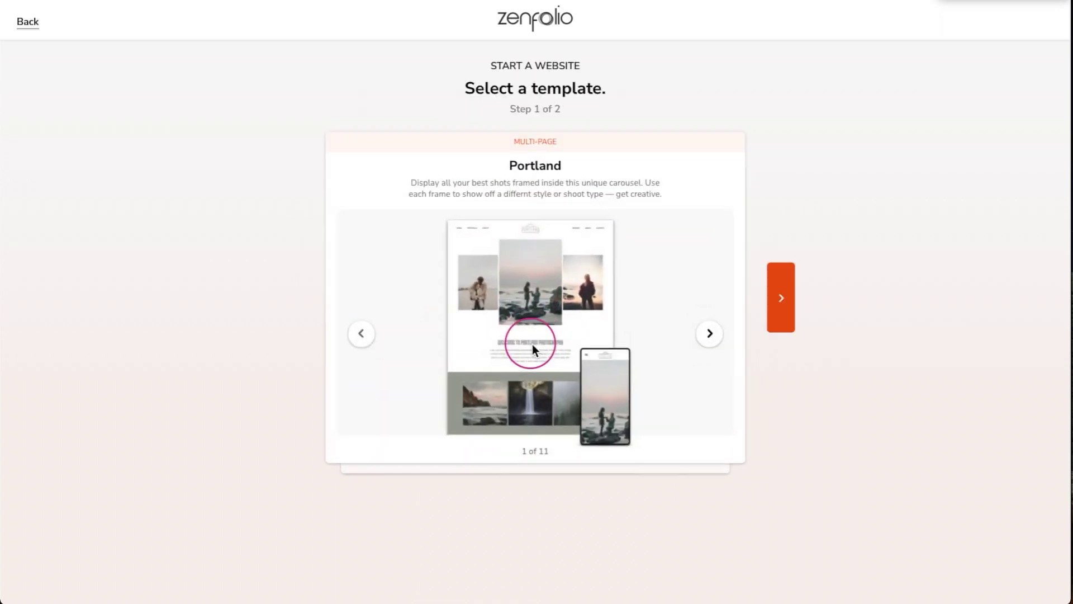
pyautogui.click(709, 334)
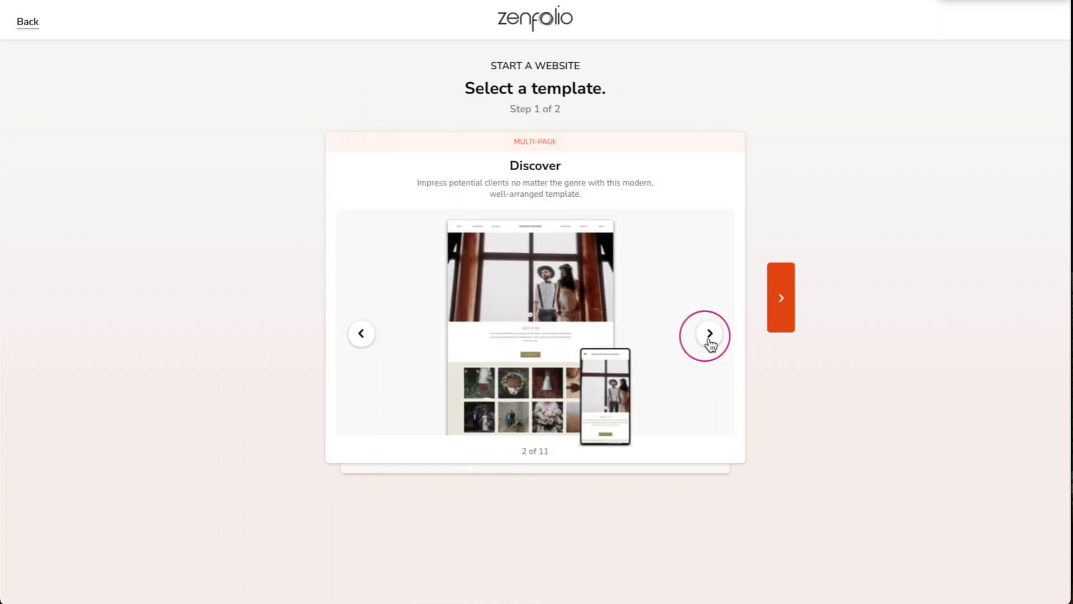
pyautogui.click(710, 334)
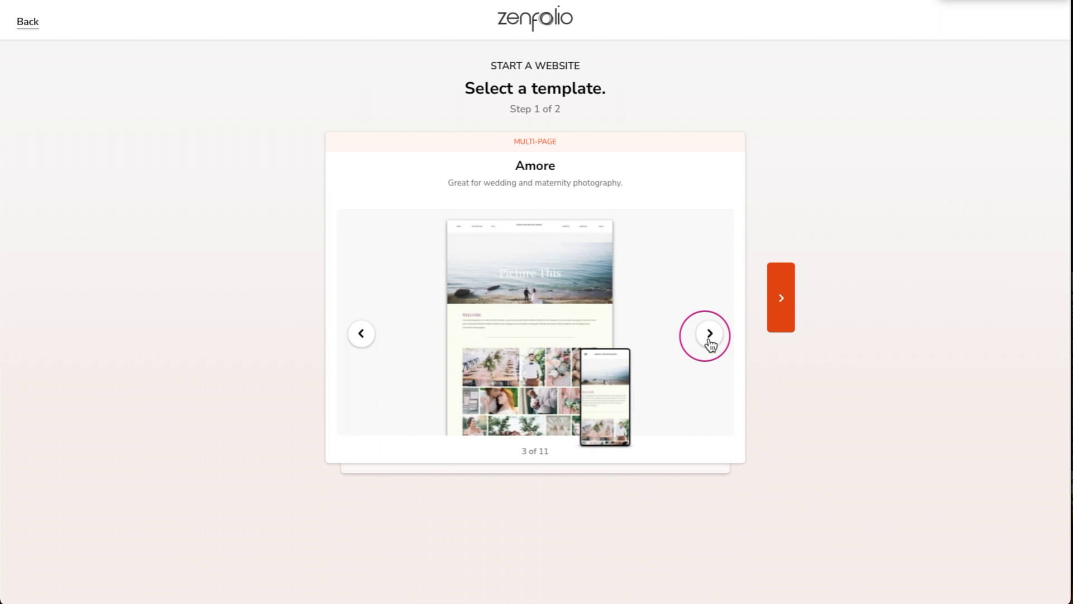
pyautogui.click(709, 335)
pyautogui.click(710, 334)
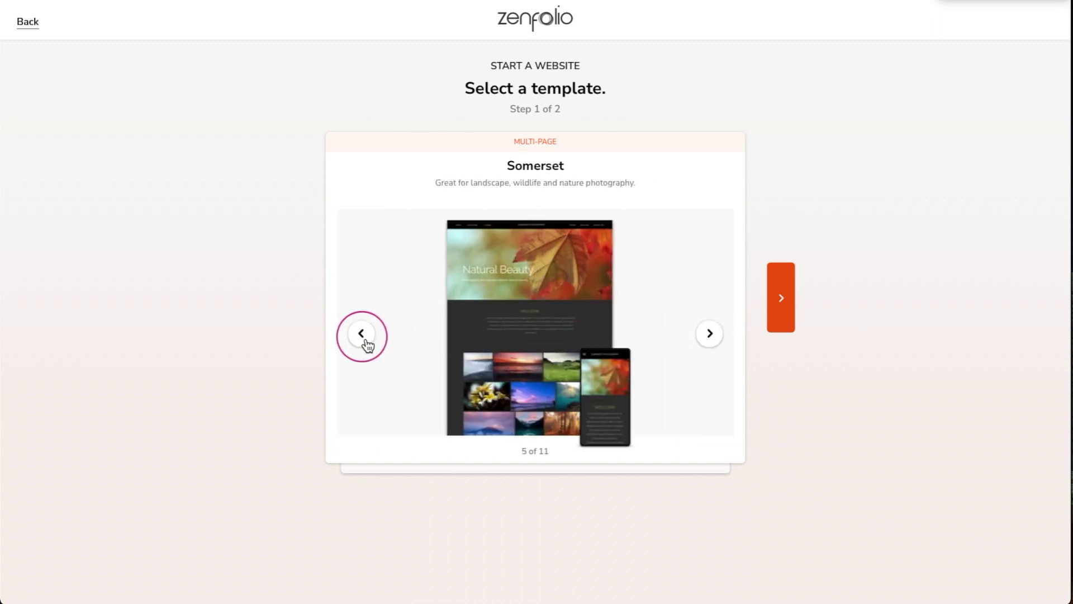
pyautogui.click(363, 338)
pyautogui.click(364, 339)
pyautogui.click(363, 338)
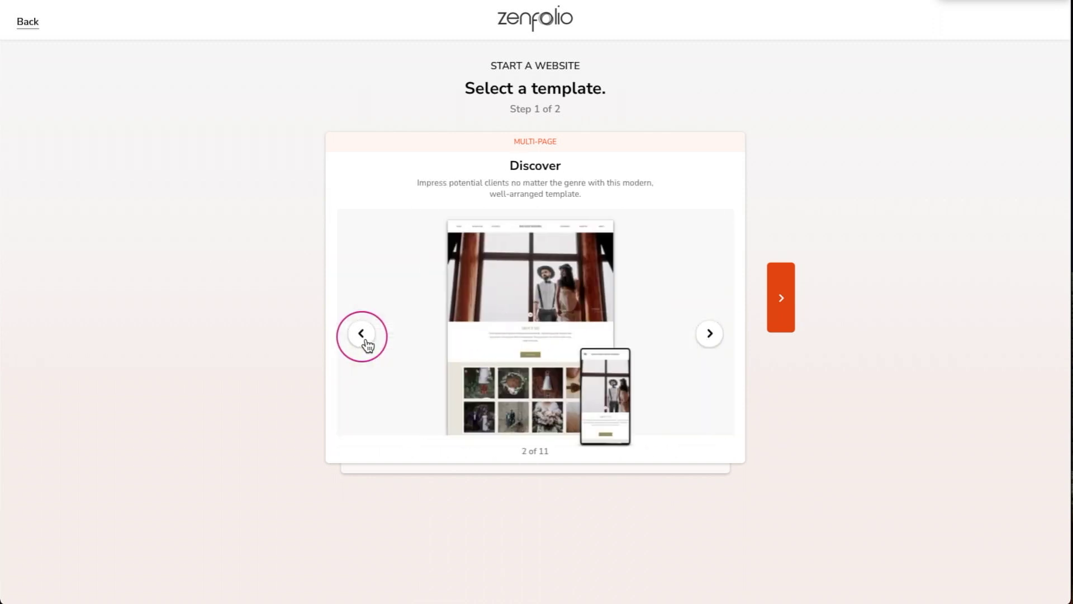
pyautogui.click(363, 338)
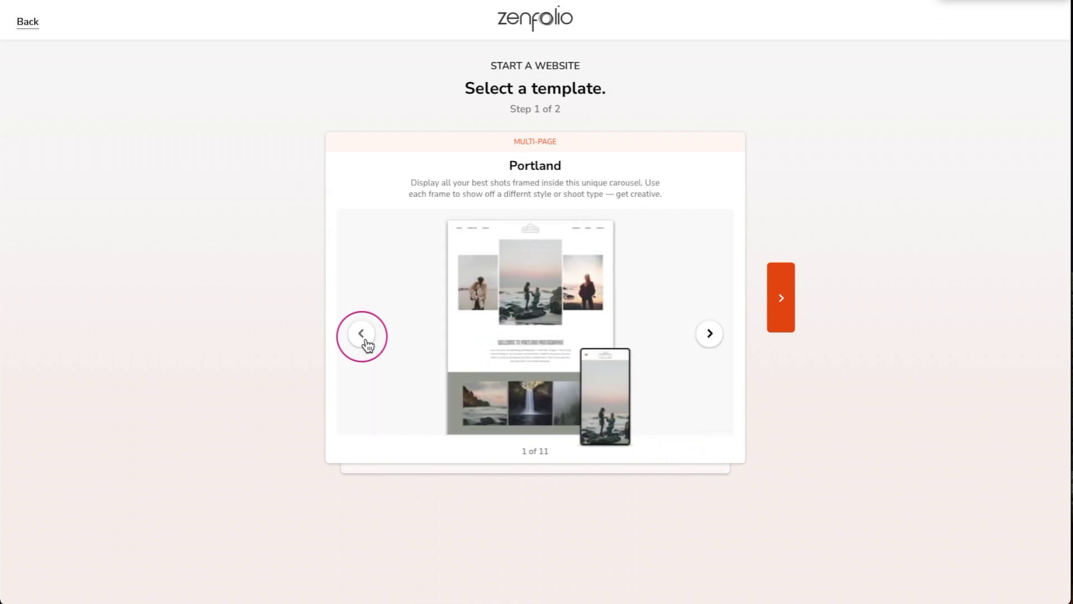
# - Select the Portland template, look through its preview, and continue
pyautogui.click(782, 299)
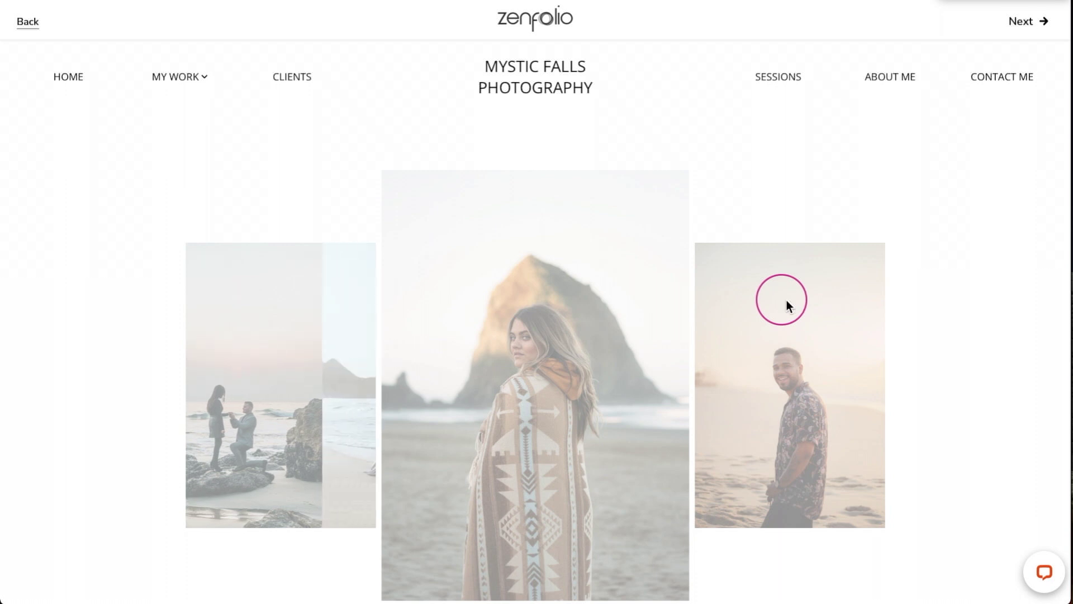
pyautogui.scroll(-3, 978, 264)
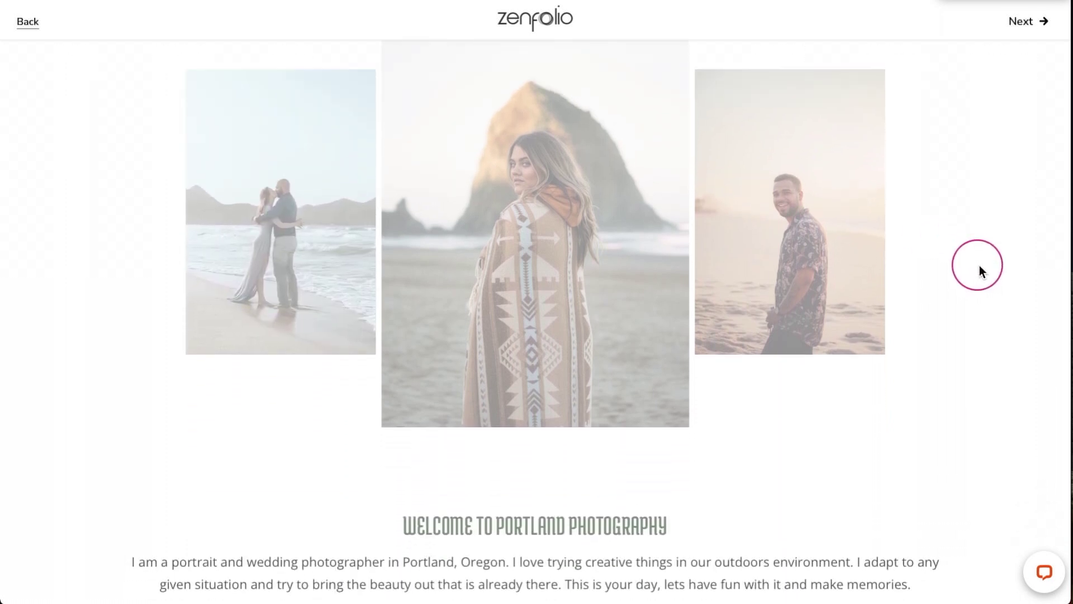
pyautogui.scroll(-6, 973, 301)
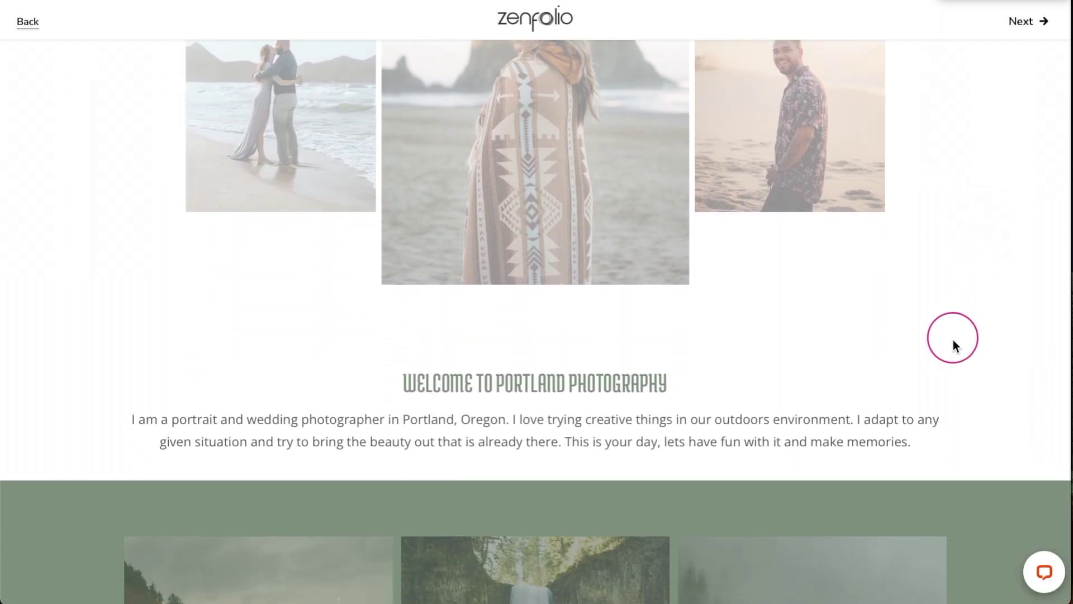
pyautogui.scroll(3, 939, 360)
pyautogui.scroll(6, 939, 360)
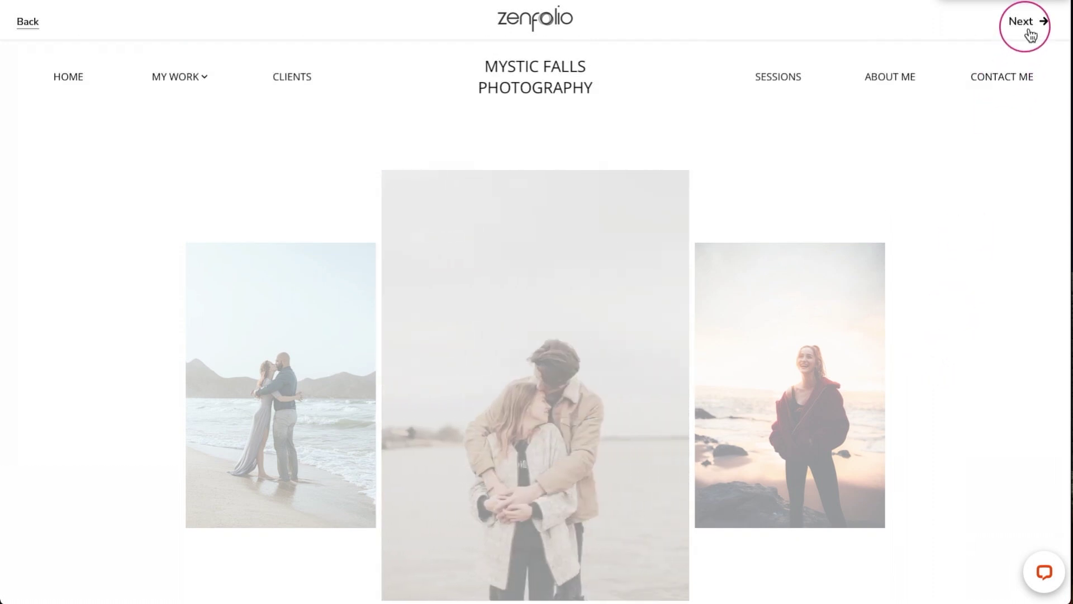
pyautogui.click(1026, 22)
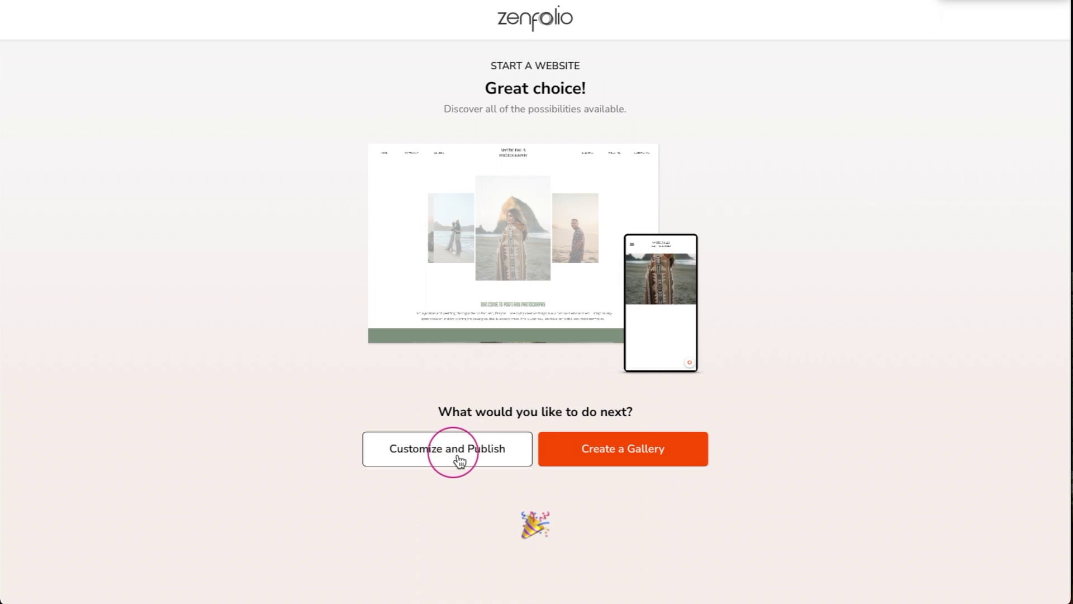
# - Set the site design's custom accent colour to dark red #9a2830
pyautogui.click(458, 459)
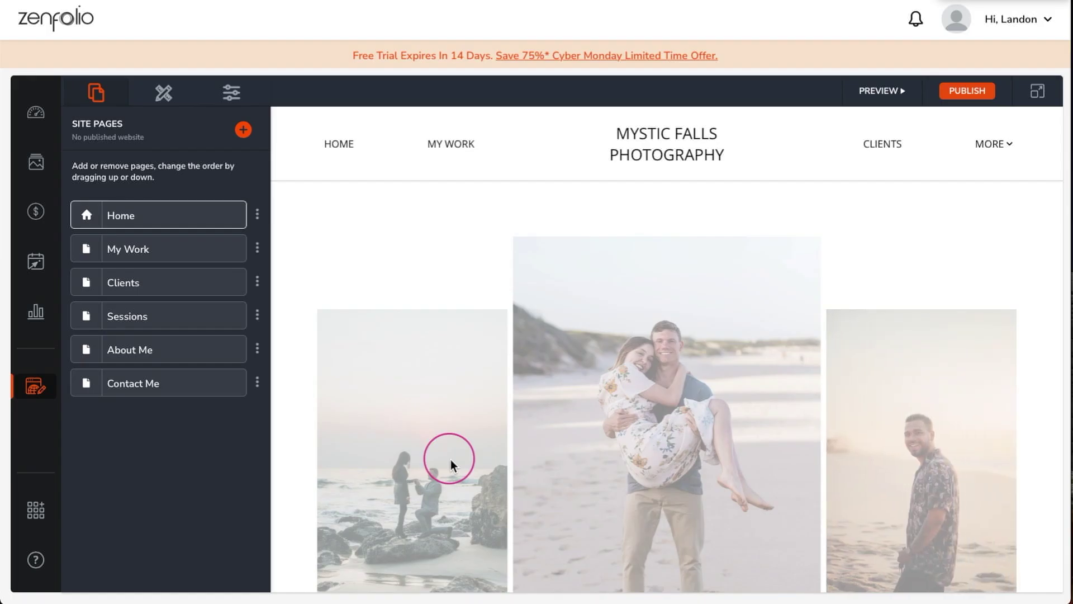
pyautogui.click(168, 95)
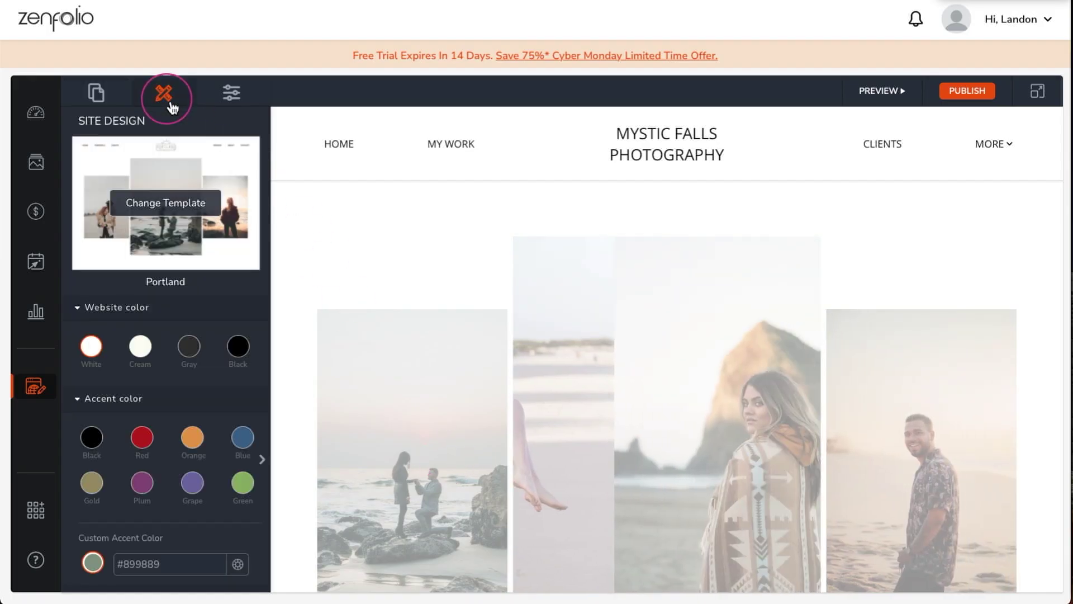
pyautogui.scroll(-2, 168, 302)
pyautogui.scroll(-2, 169, 302)
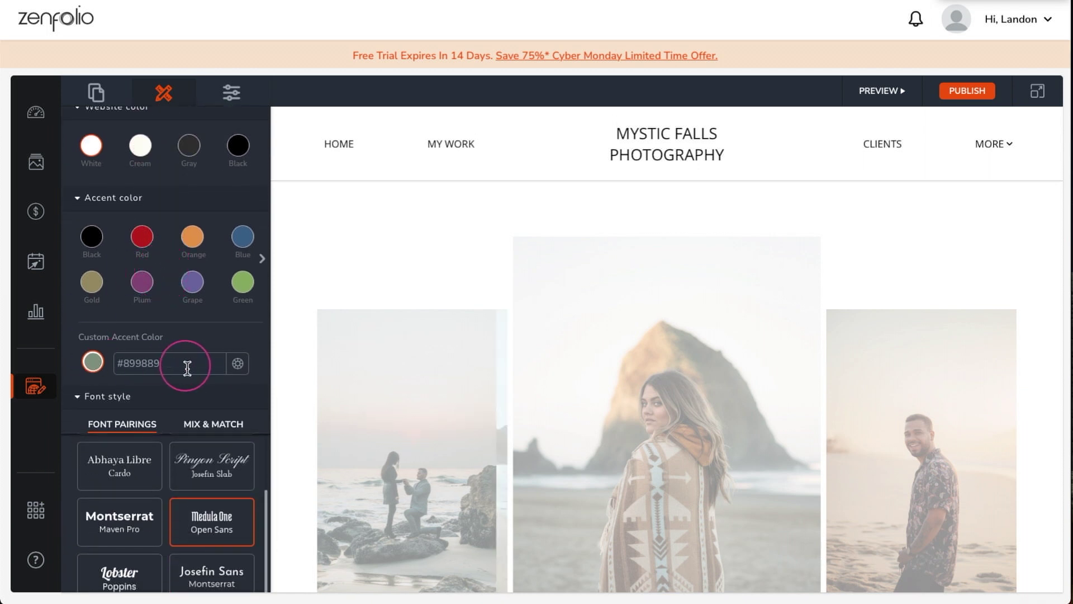
pyautogui.doubleClick(134, 364)
pyautogui.write('9a2830')
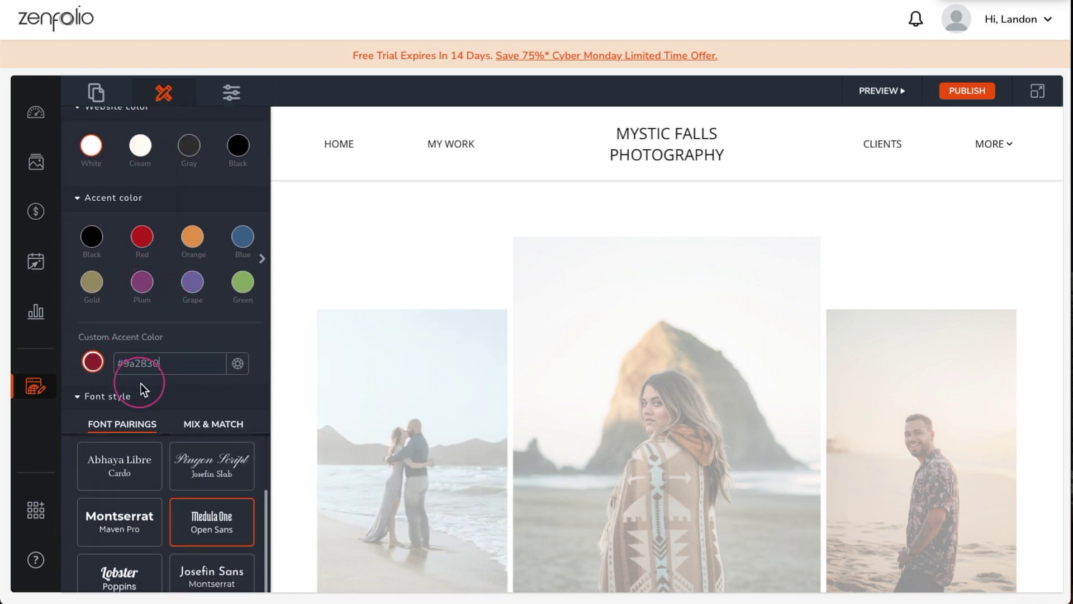
# - Choose the Oswald/Titillium Web font pairing and rounded filled buttons
pyautogui.scroll(-1, 267, 398)
pyautogui.scroll(-2, 267, 400)
pyautogui.moveTo(267, 401); pyautogui.dragTo(266, 355)
pyautogui.click(124, 393)
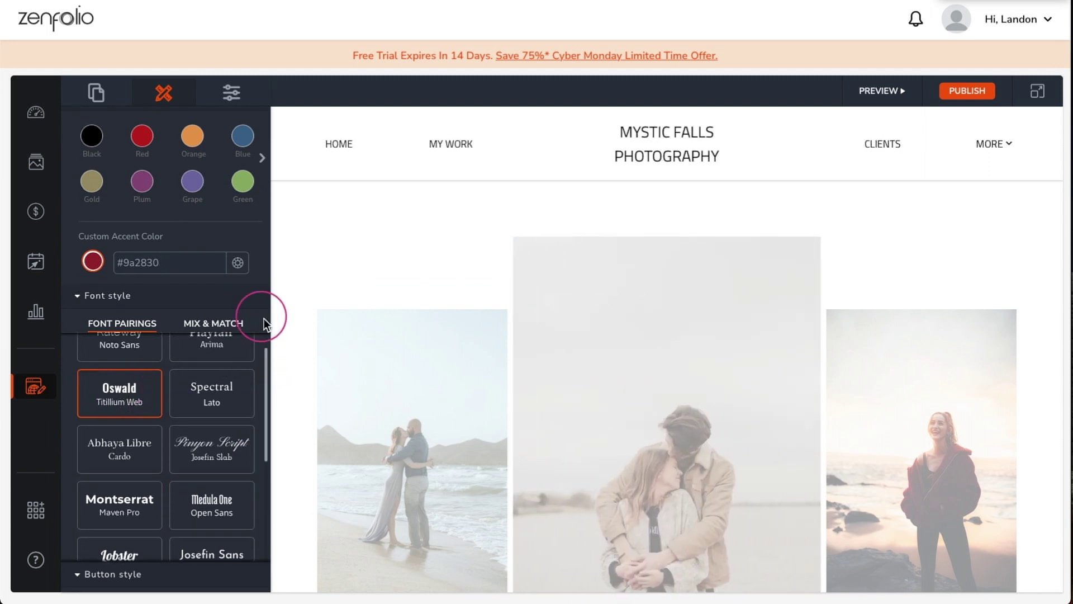
pyautogui.scroll(-4, 265, 321)
pyautogui.click(88, 520)
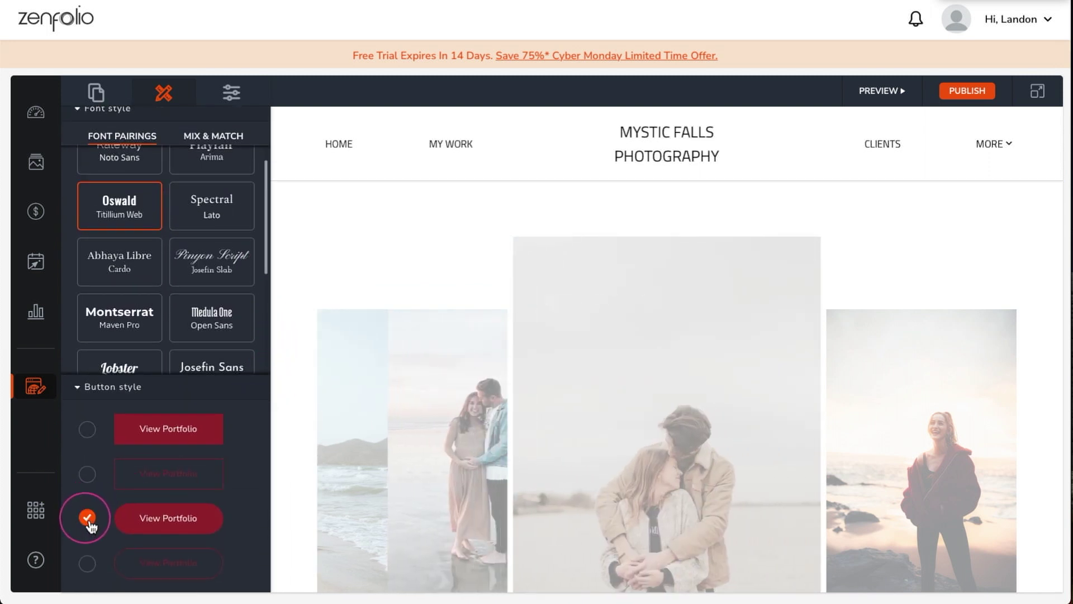
pyautogui.click(500, 166)
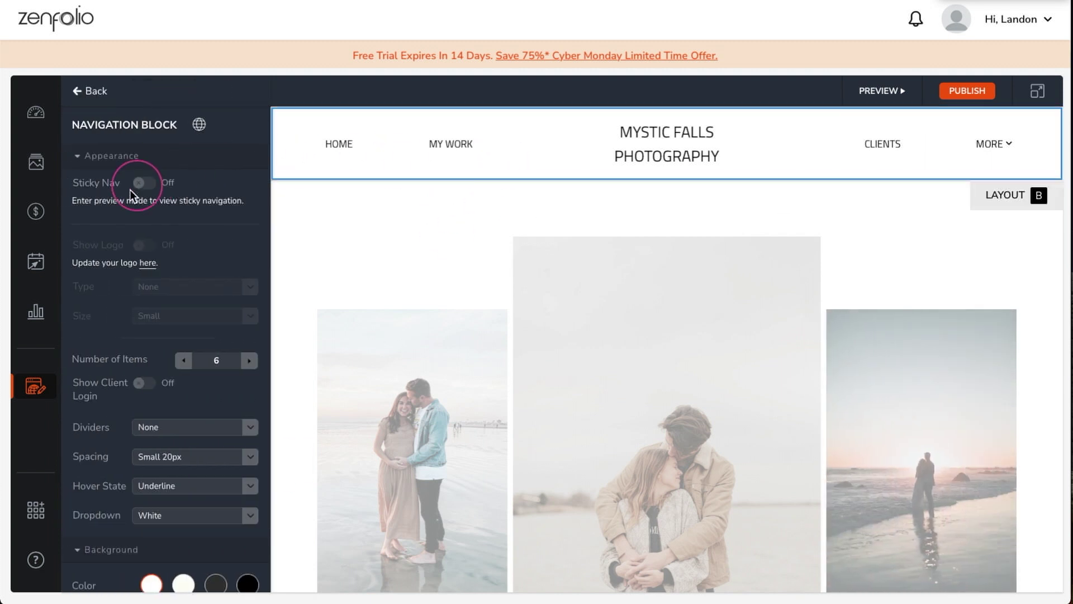
# - Upload light and dark Mystic Falls logos (dark: Logopng2.png) to the header and save
pyautogui.click(148, 267)
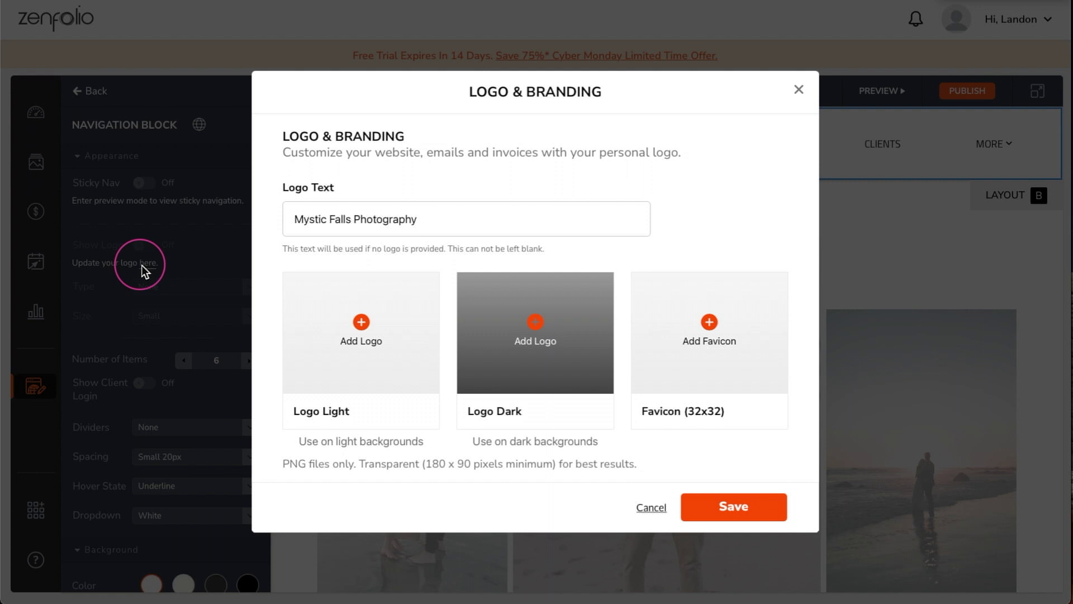
pyautogui.click(361, 324)
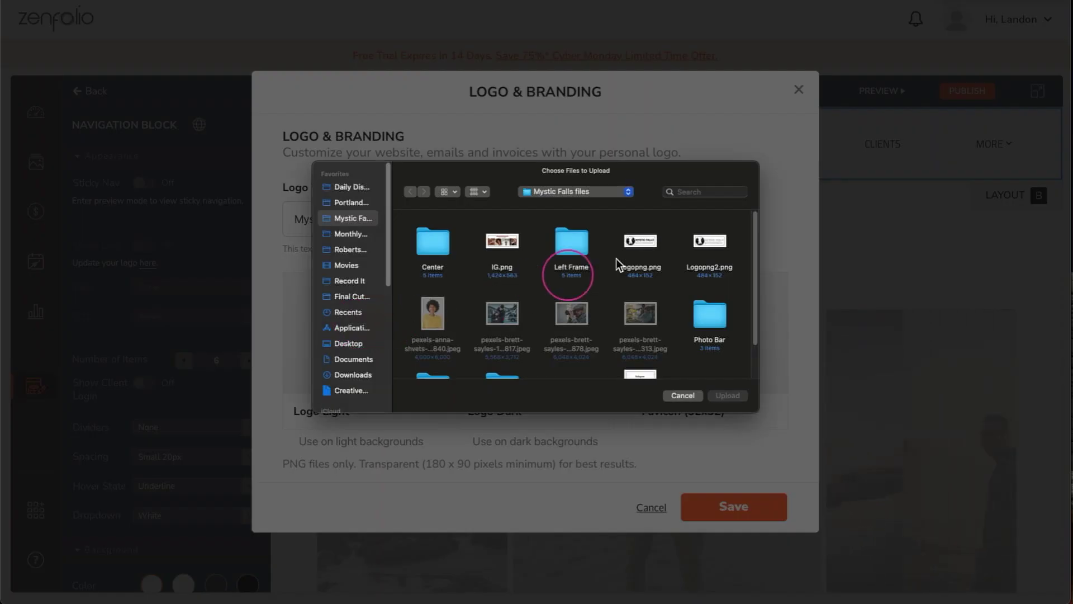
pyautogui.click(726, 396)
pyautogui.click(551, 328)
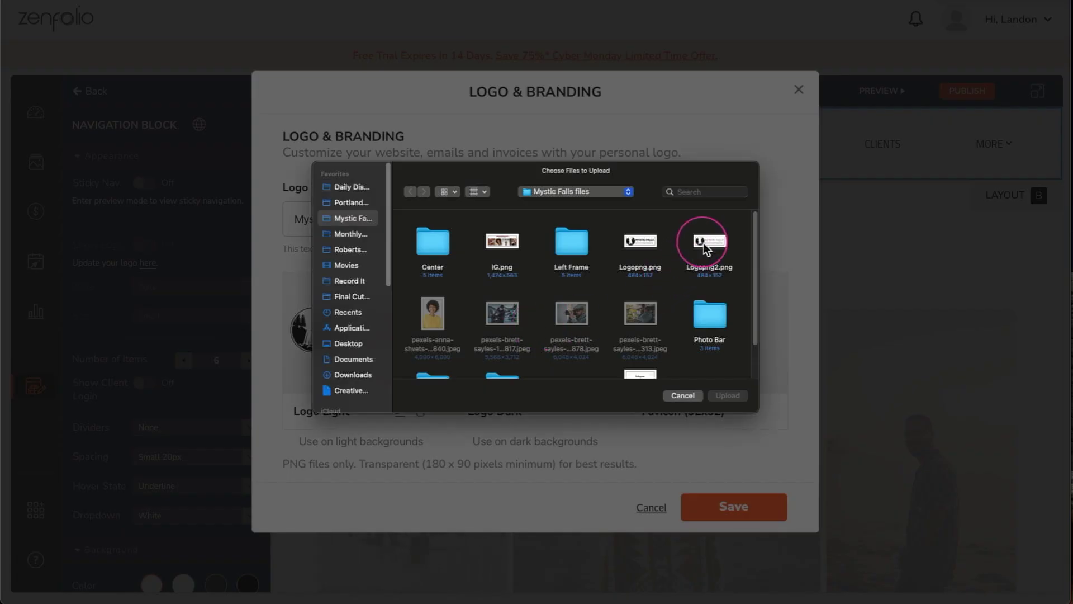
pyautogui.click(703, 242)
pyautogui.click(728, 396)
pyautogui.click(728, 508)
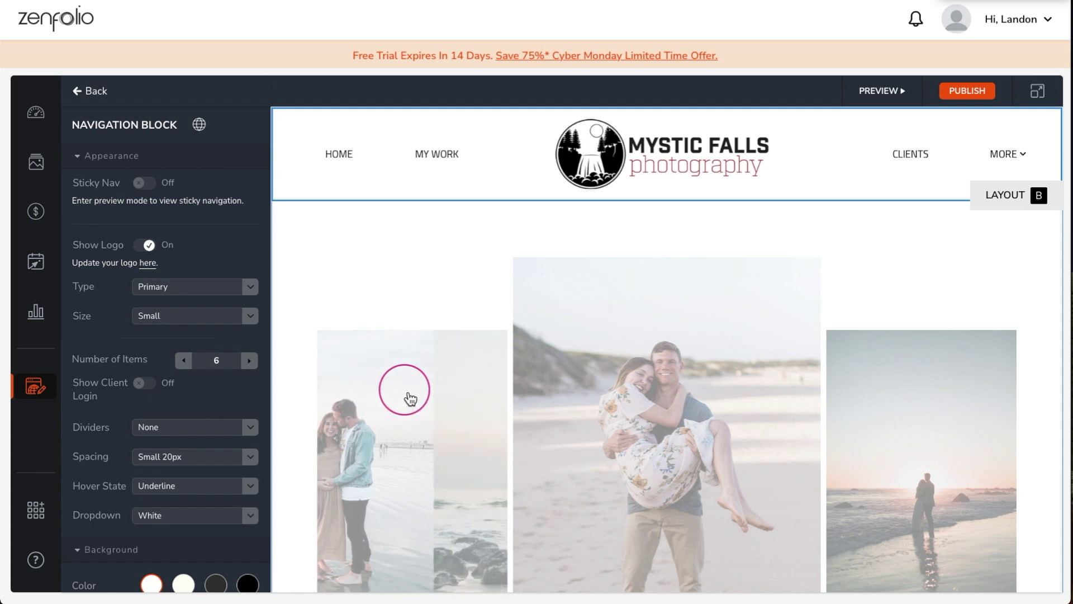
# - Set the hero animated frames' transition to Slide + Fade
pyautogui.click(409, 316)
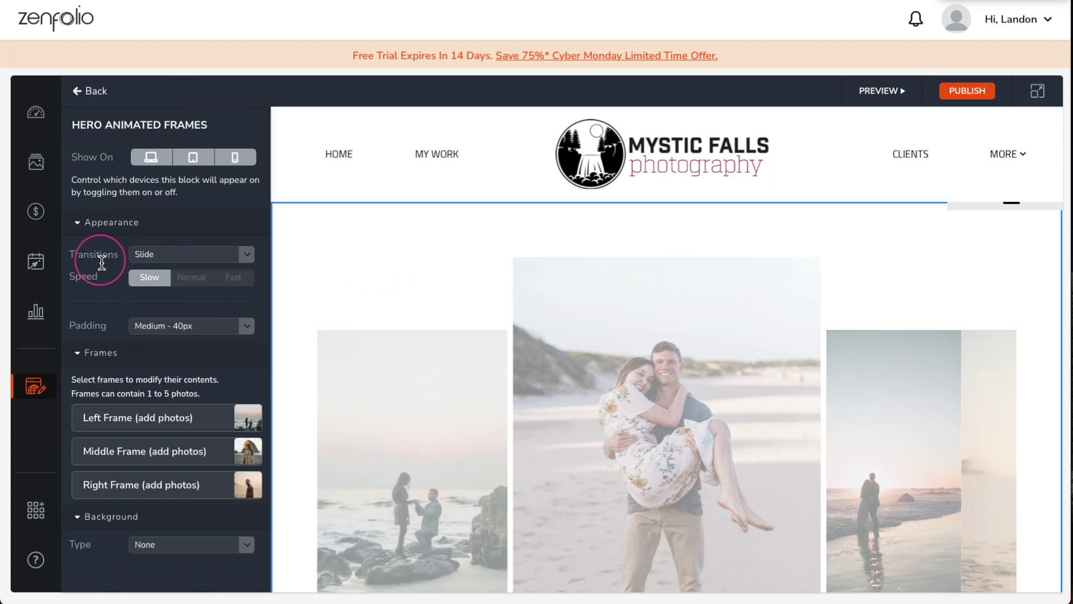
pyautogui.click(247, 255)
pyautogui.click(210, 305)
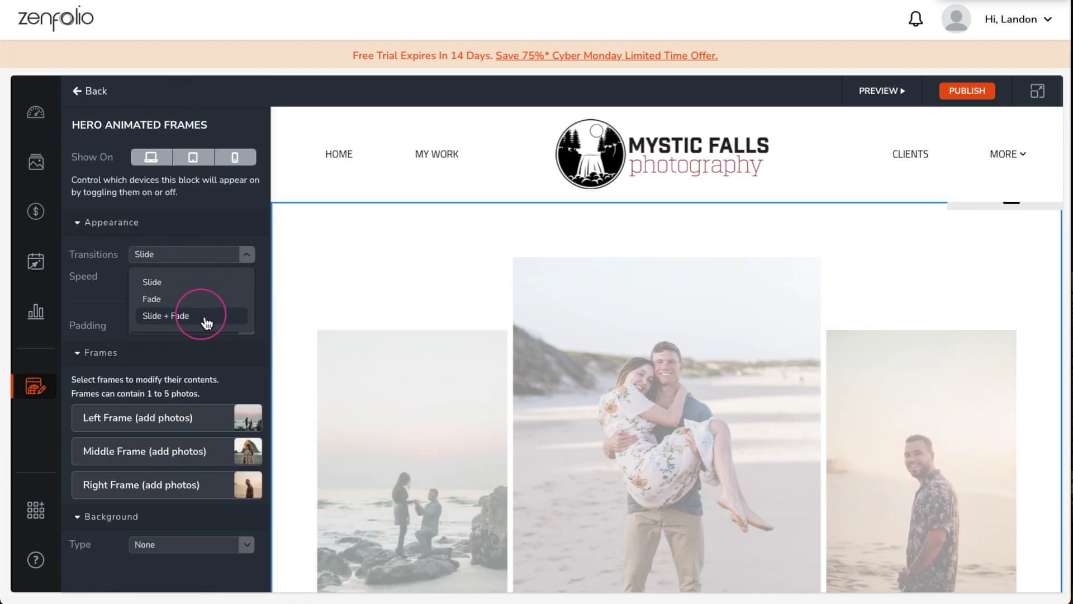
pyautogui.click(199, 314)
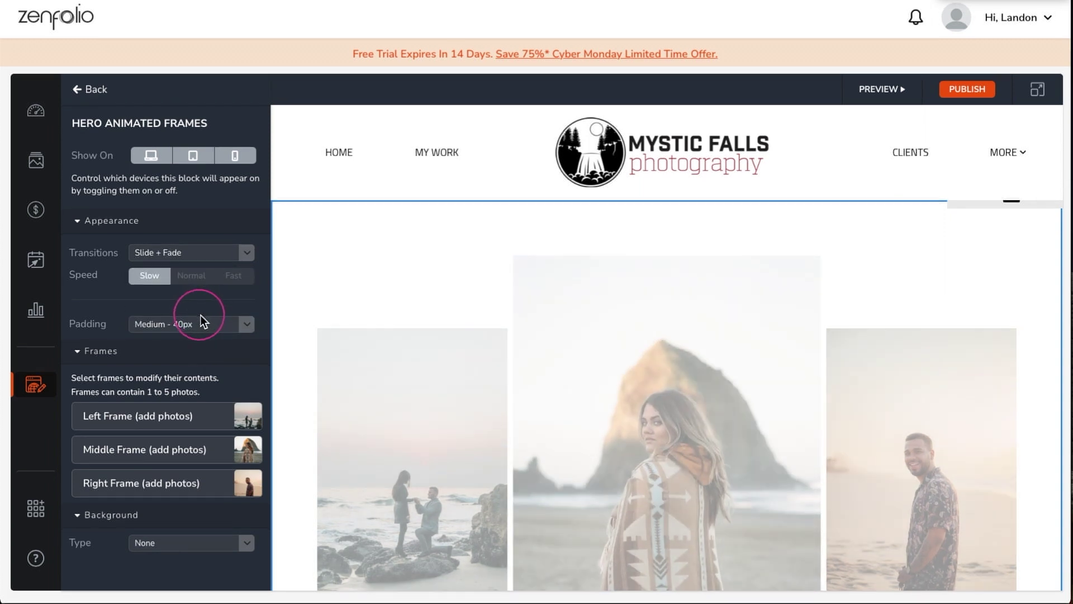
# - Upload five photos from the computer into the left frame and save
pyautogui.click(398, 441)
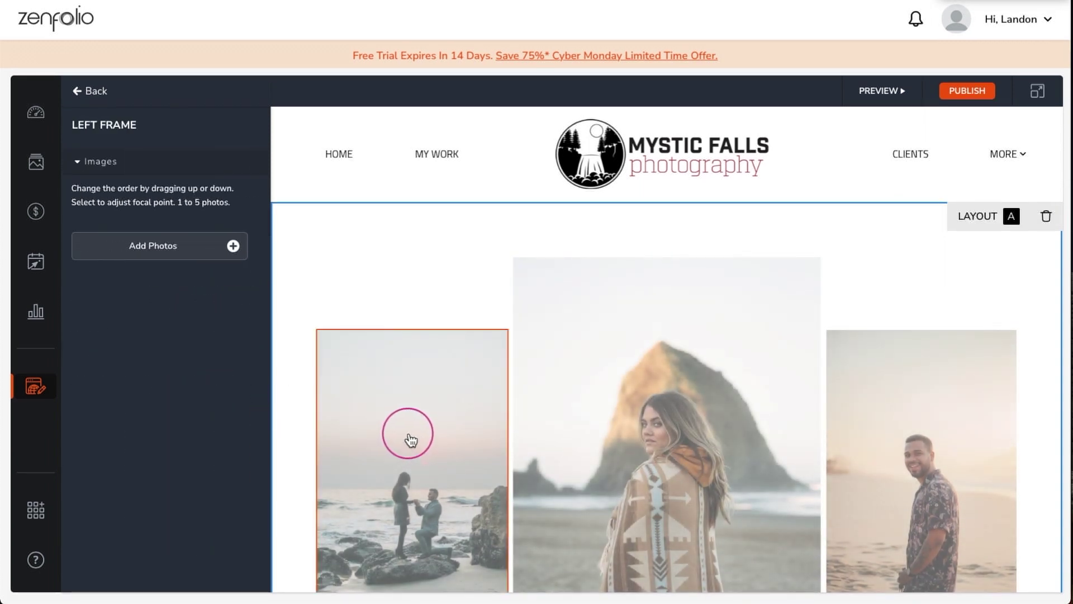
pyautogui.click(234, 247)
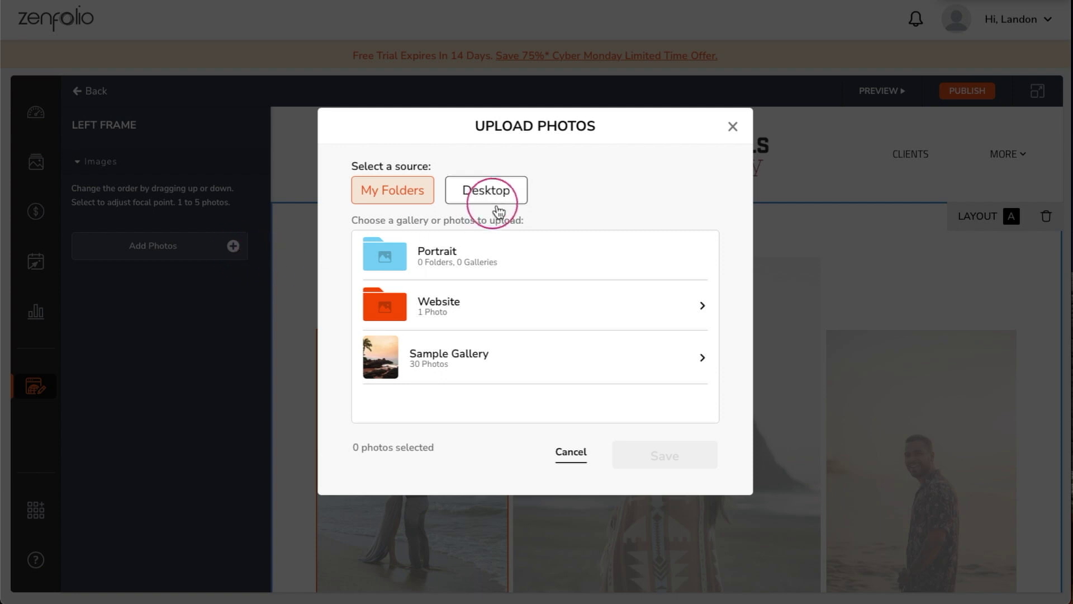
pyautogui.click(496, 208)
pyautogui.click(503, 297)
pyautogui.moveTo(434, 333); pyautogui.dragTo(685, 247)
pyautogui.click(727, 396)
pyautogui.click(664, 459)
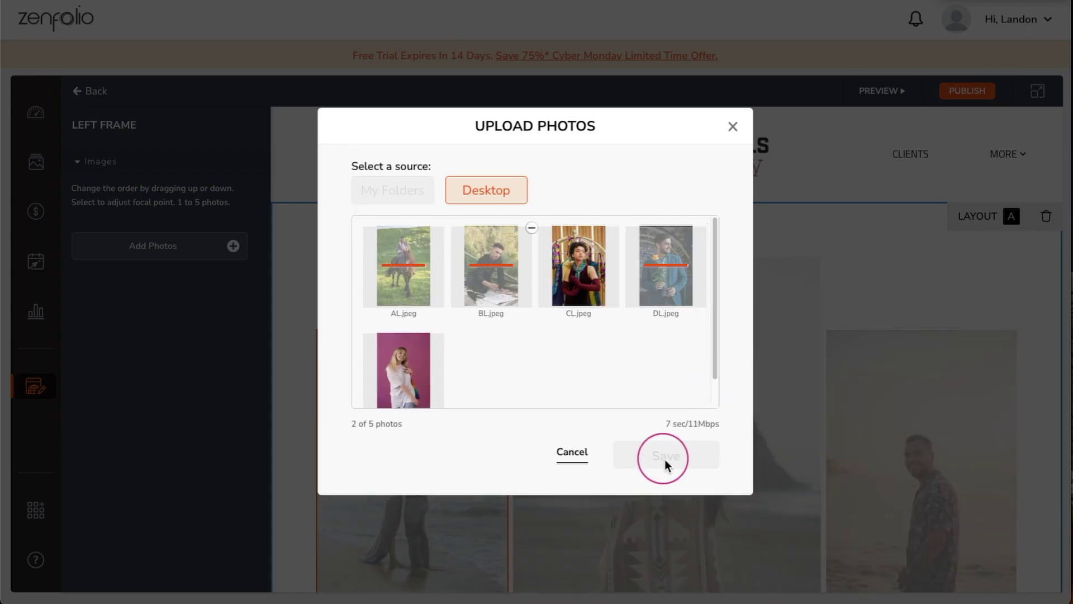
pyautogui.click(665, 458)
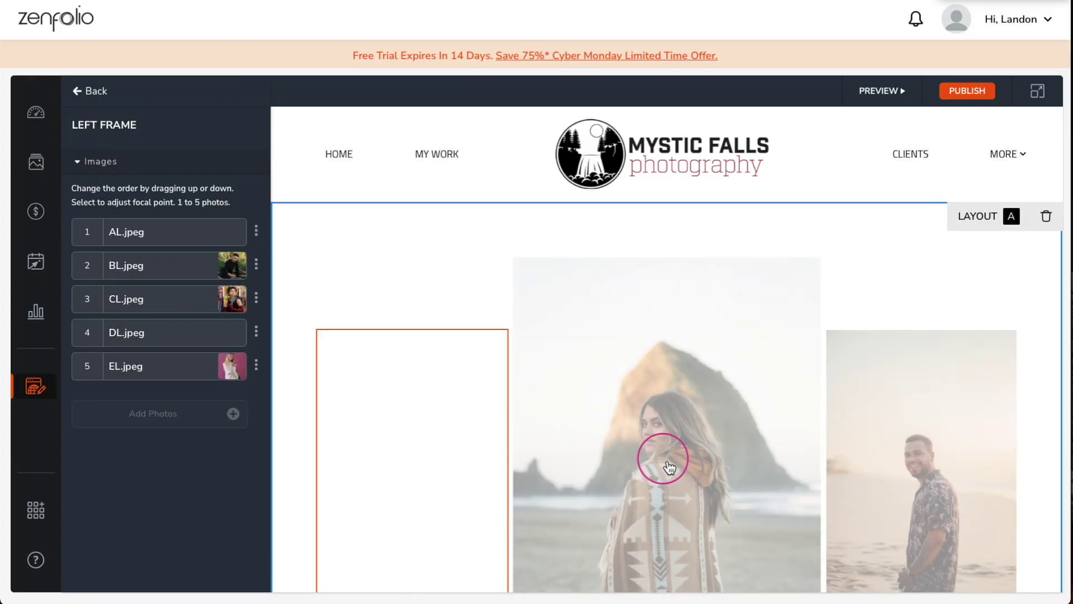
# - Upload five photos from the computer into the middle frame and save
pyautogui.click(665, 458)
pyautogui.click(234, 246)
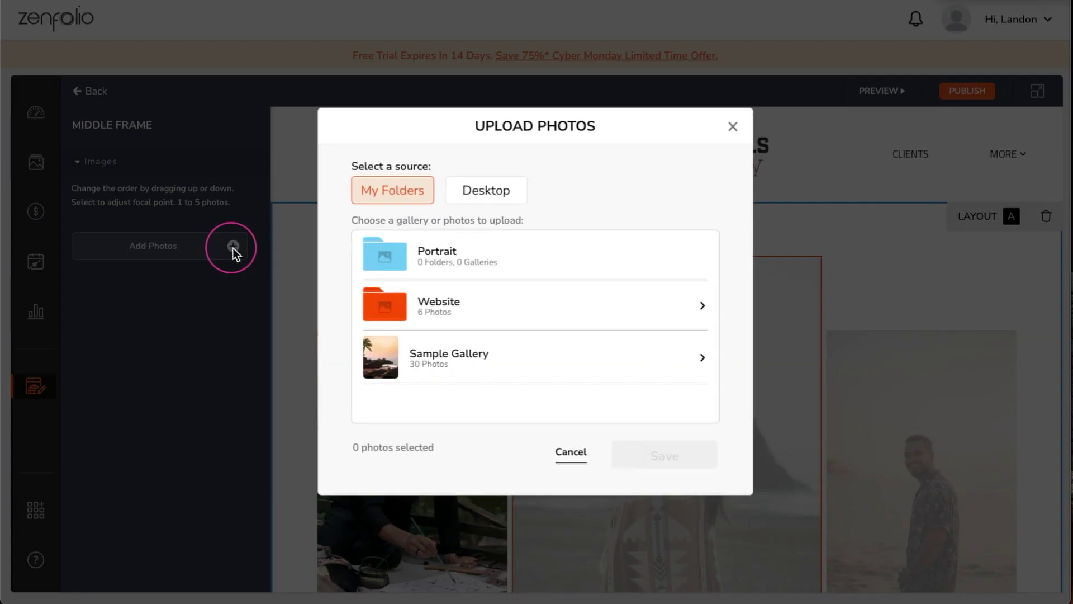
pyautogui.click(484, 193)
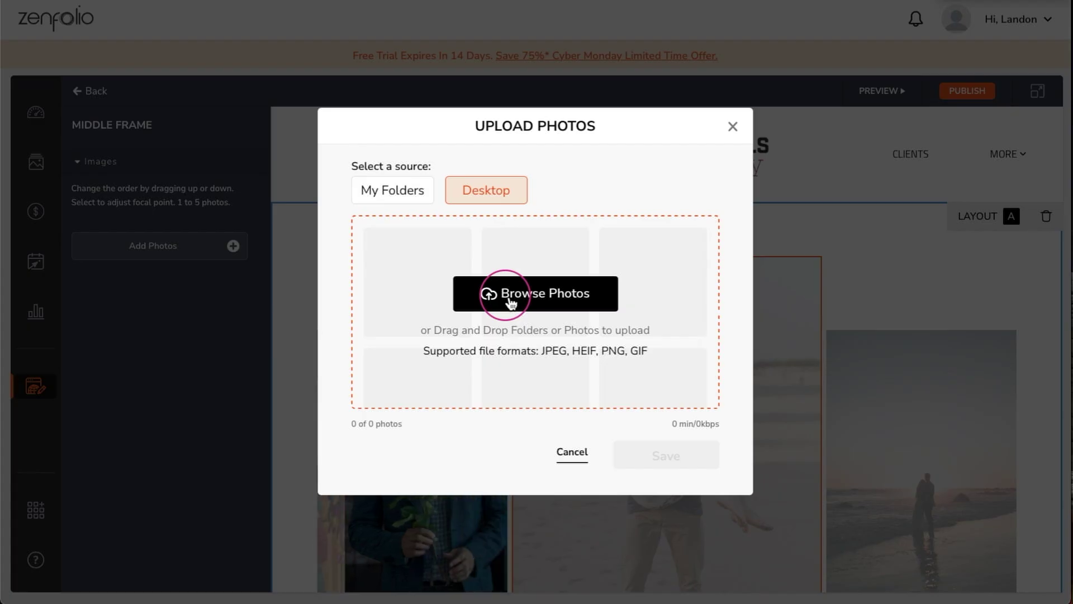
pyautogui.click(503, 295)
pyautogui.moveTo(687, 302); pyautogui.dragTo(439, 245)
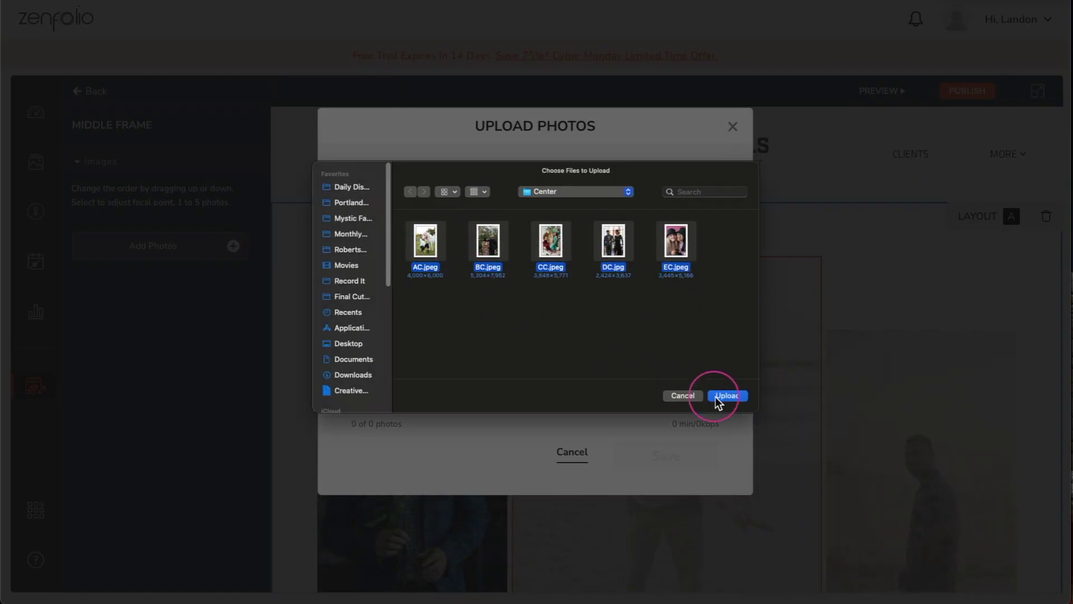
pyautogui.click(726, 395)
pyautogui.click(665, 461)
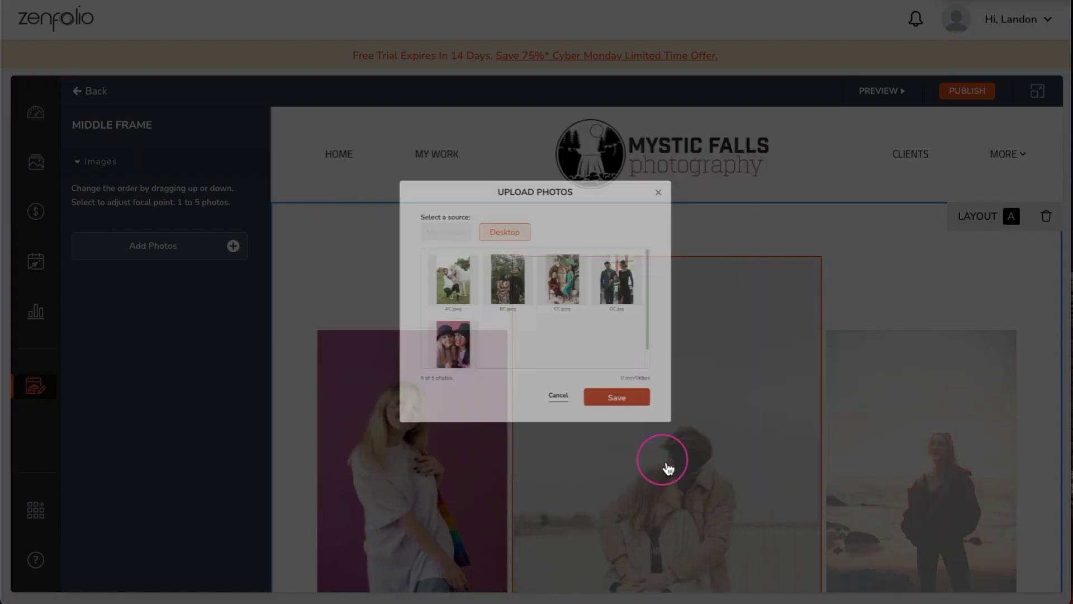
# - Upload the five photos AR.jpeg through ER.jpeg into the right frame and save
pyautogui.click(904, 454)
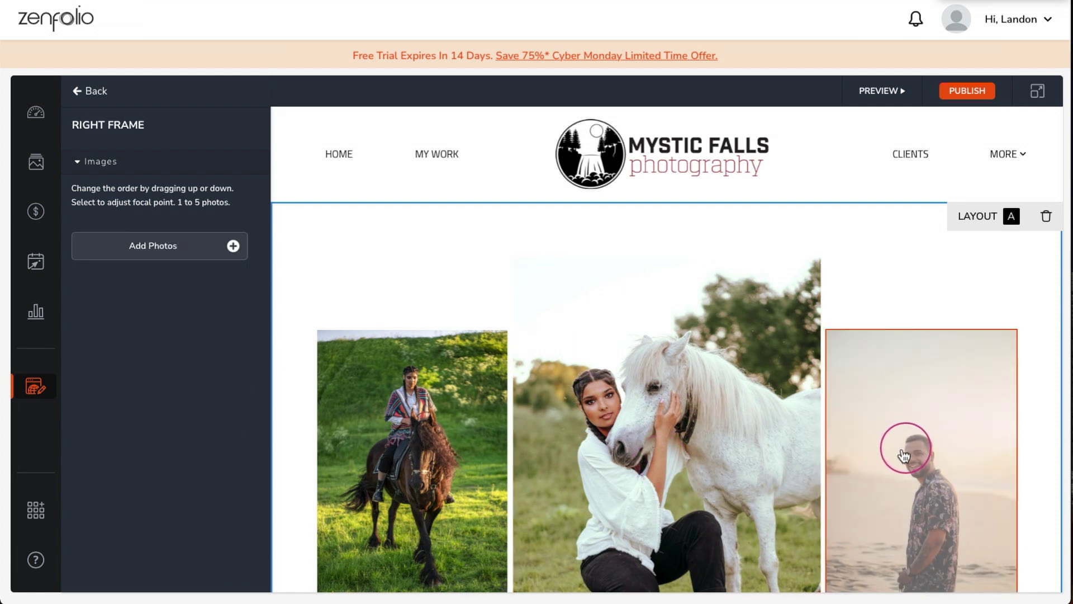
pyautogui.click(232, 246)
pyautogui.click(501, 196)
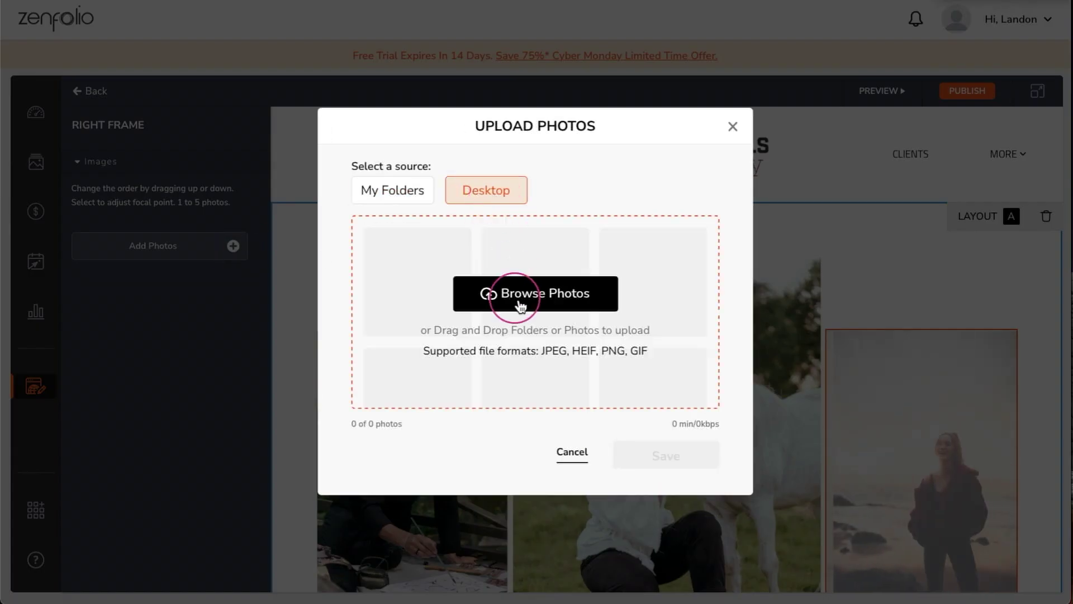
pyautogui.click(501, 293)
pyautogui.click(419, 239)
pyautogui.press('super+a')
pyautogui.click(730, 394)
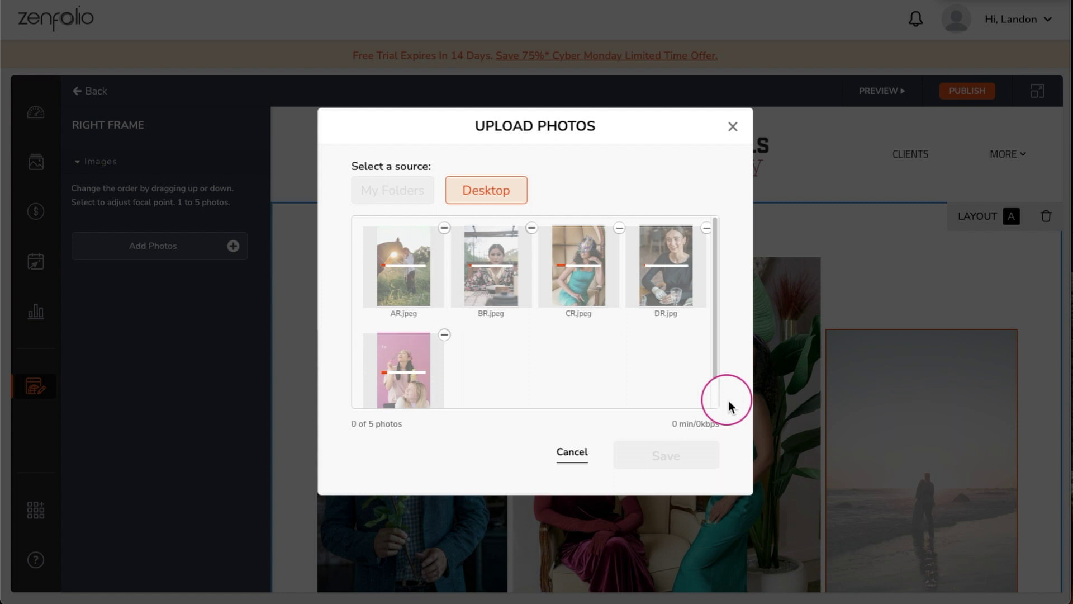
pyautogui.click(666, 455)
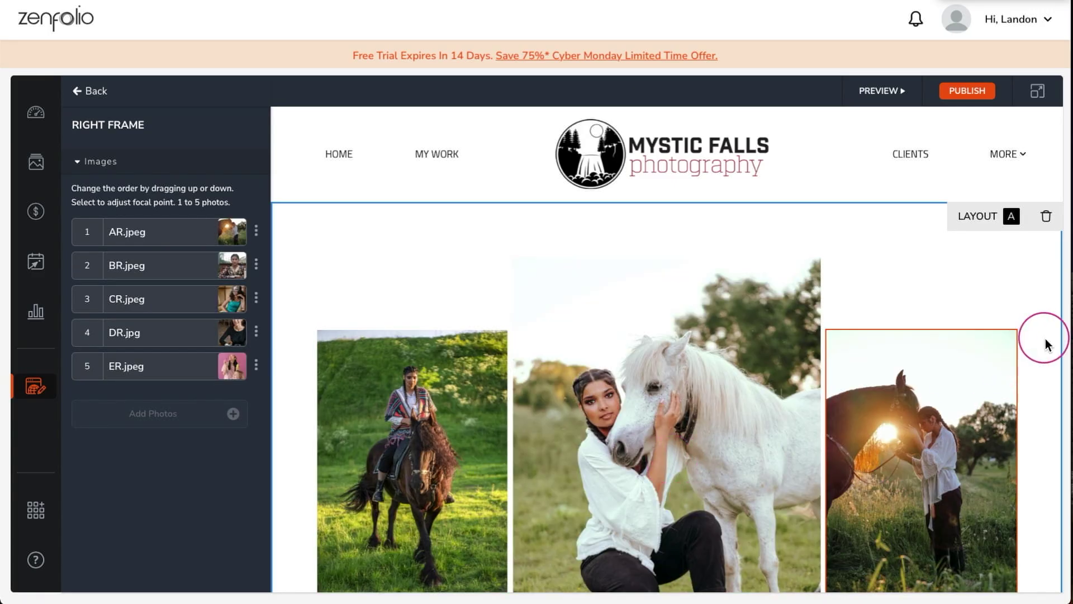
pyautogui.scroll(-5, 1048, 355)
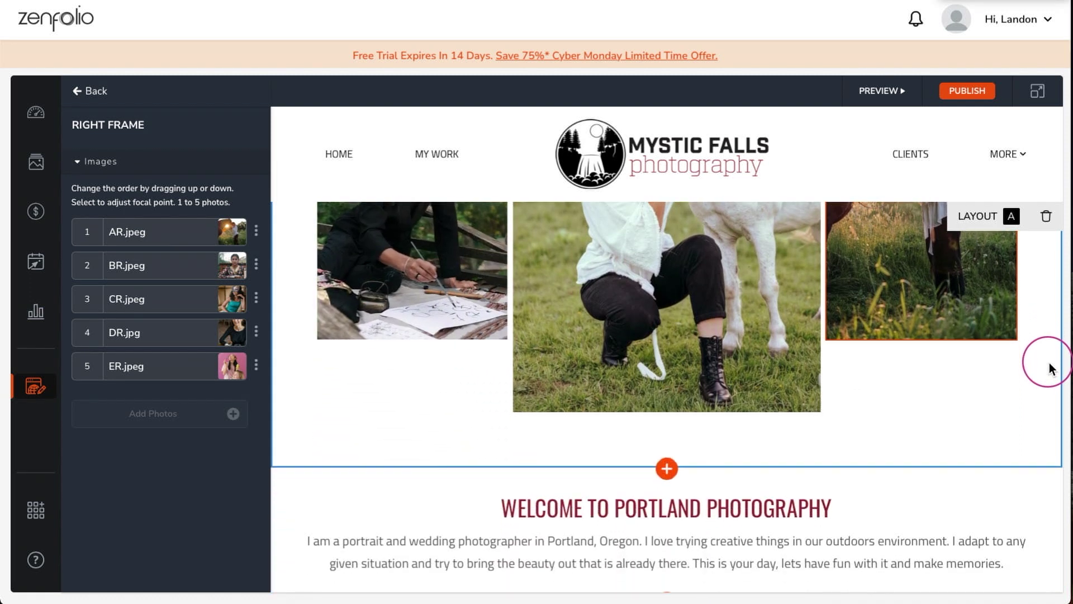
# - Change the welcome heading to 'WELCOME TO MYSTIC FALLS PHOTOGRAPHY'
pyautogui.click(505, 352)
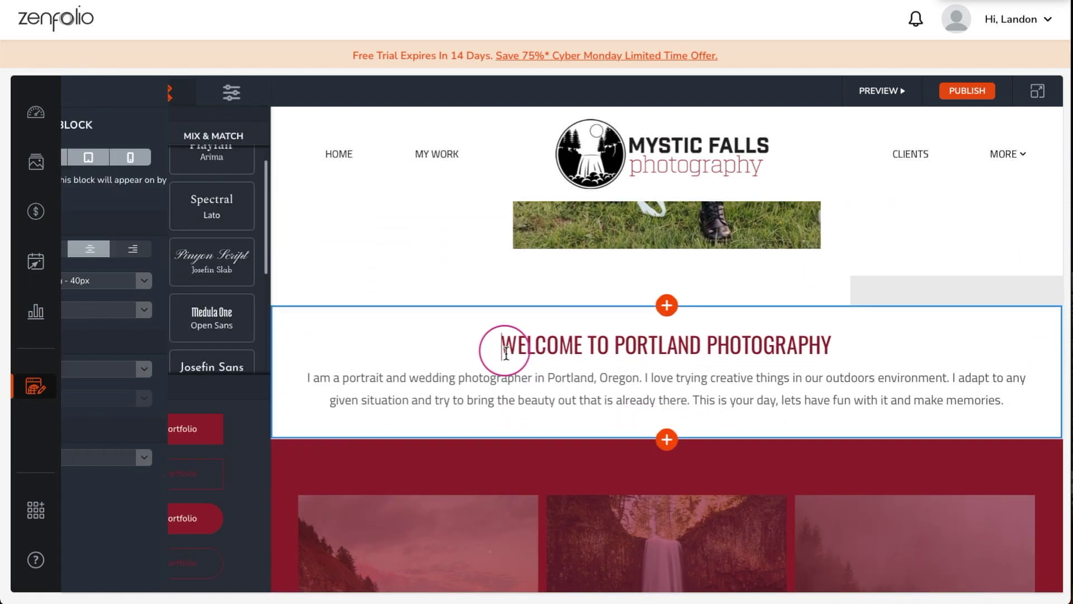
pyautogui.tripleClick(503, 345)
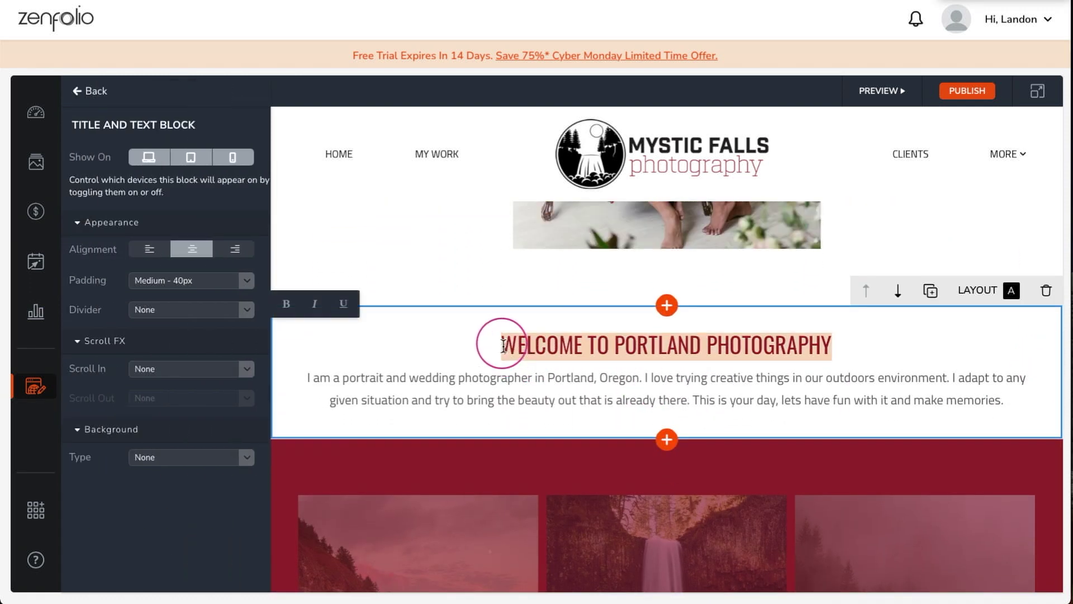
pyautogui.write('WELCOME TO MYSTIC FALLS PHOTOGRAPHY')
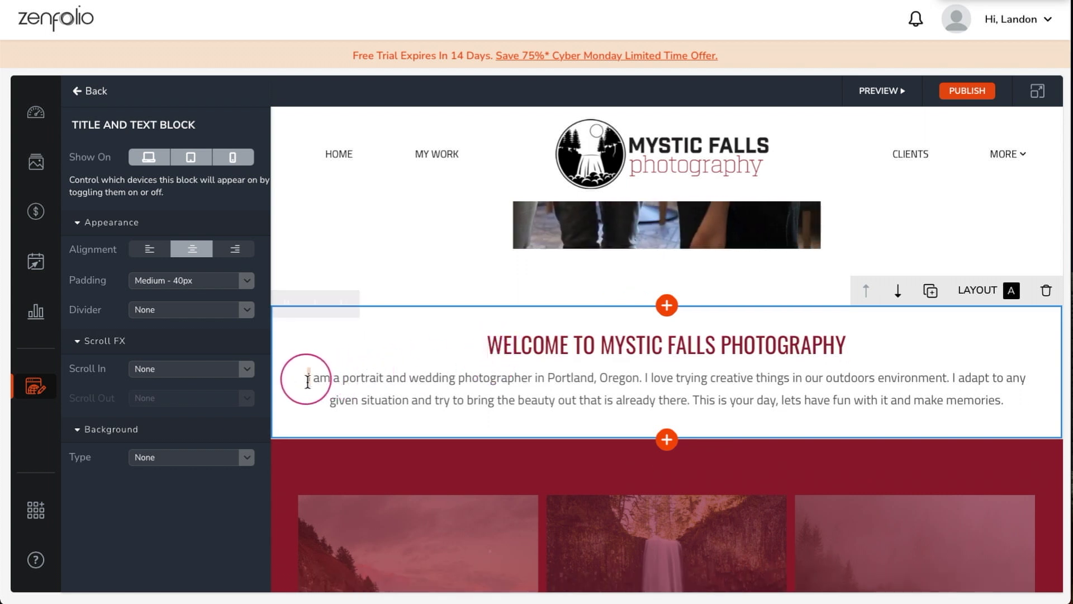
# - Replace the intro paragraph with the Mystic Falls photographer description, breaking after 'Falls.'
pyautogui.tripleClick(307, 382)
pyautogui.press('BackSpace')
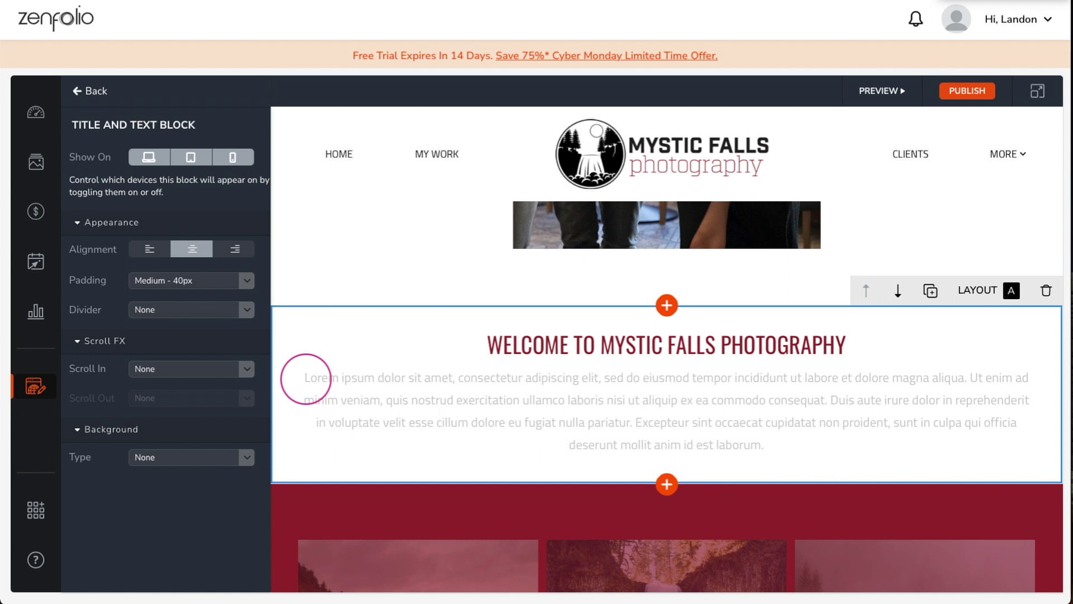
pyautogui.write('Lifestyle and portrait photographer based in Mystic Falls.FOCUSED ON CAPTURING INDIVIDUALITY, PERSONALITY, AND ESSENCE.')
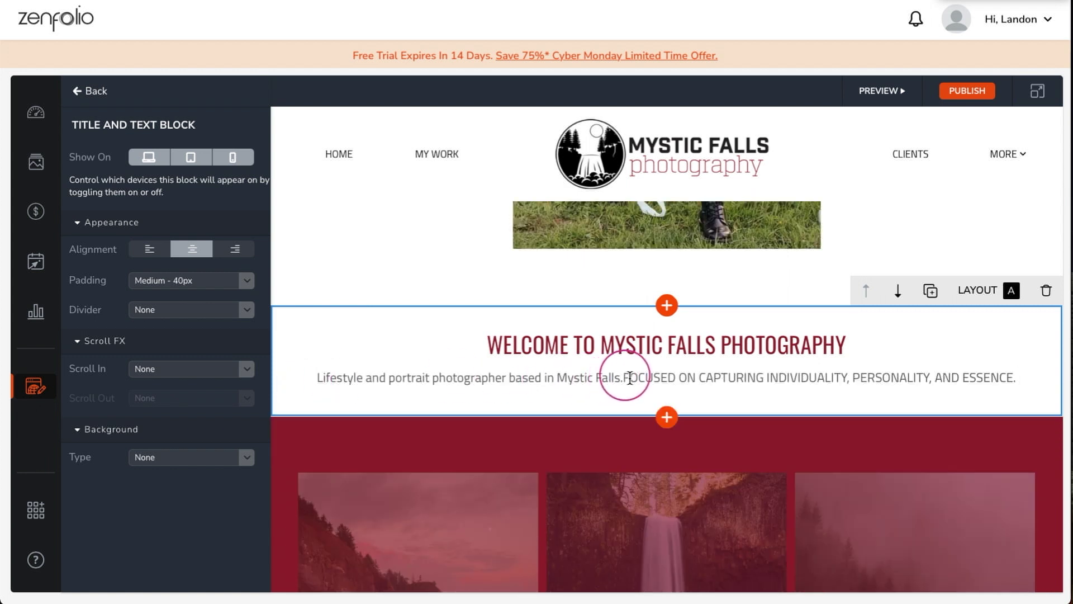
pyautogui.click(624, 379)
pyautogui.press('Return')
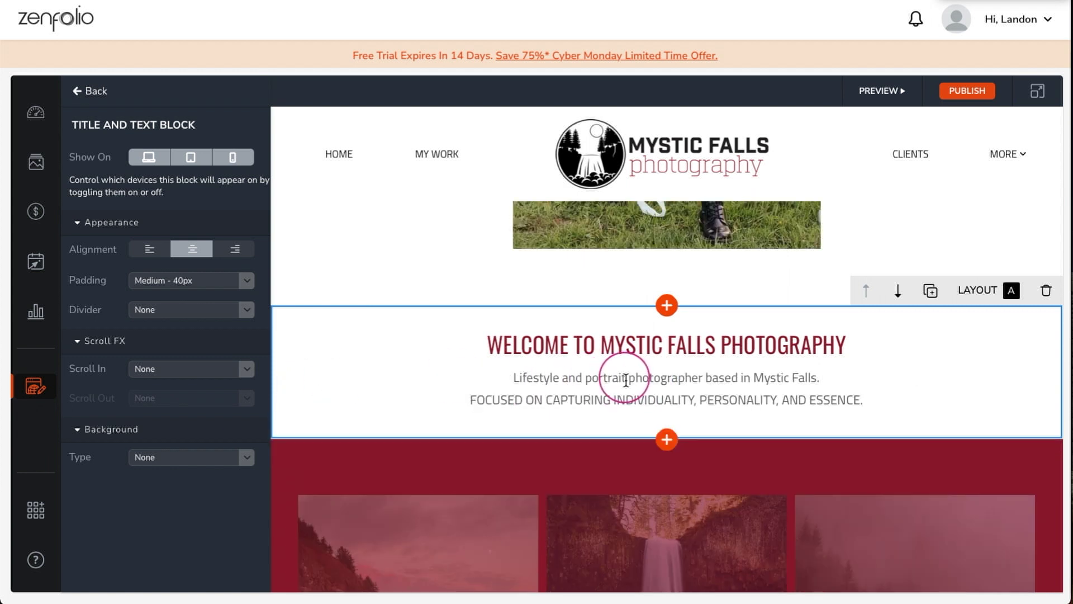
pyautogui.scroll(-2, 625, 377)
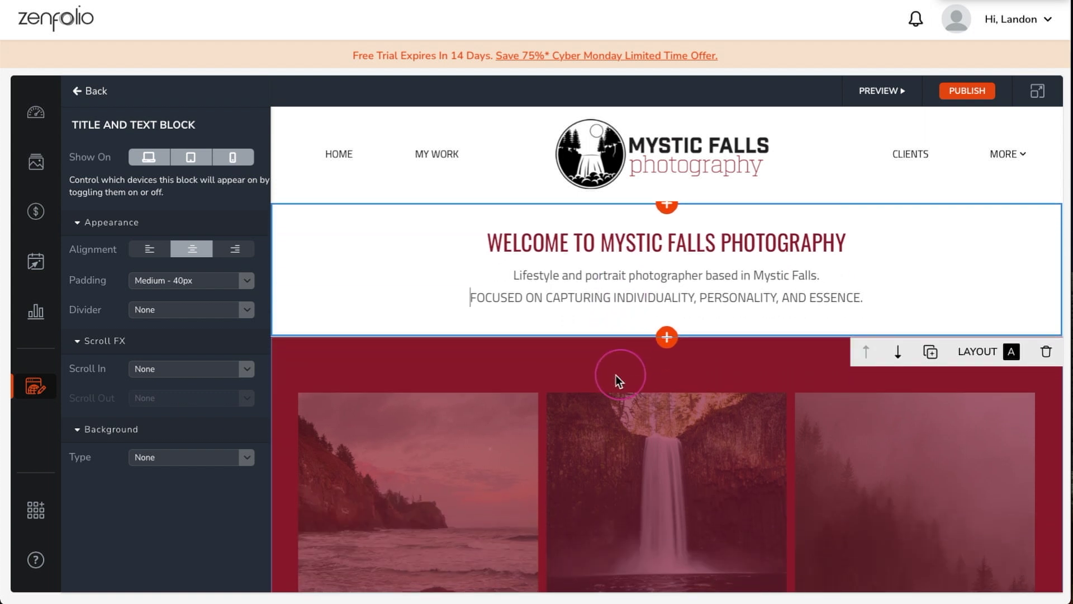
# - Upload a.jpeg, b.jpeg and c.jpeg into the red photo grid and save
pyautogui.click(452, 356)
pyautogui.scroll(-3, 457, 357)
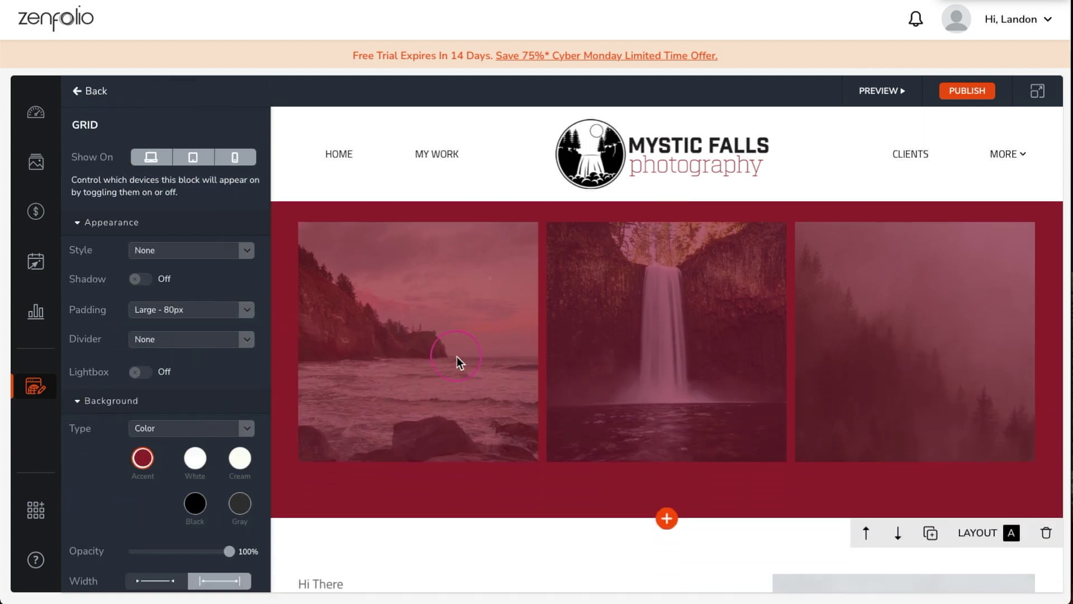
pyautogui.scroll(-3, 211, 292)
pyautogui.click(233, 573)
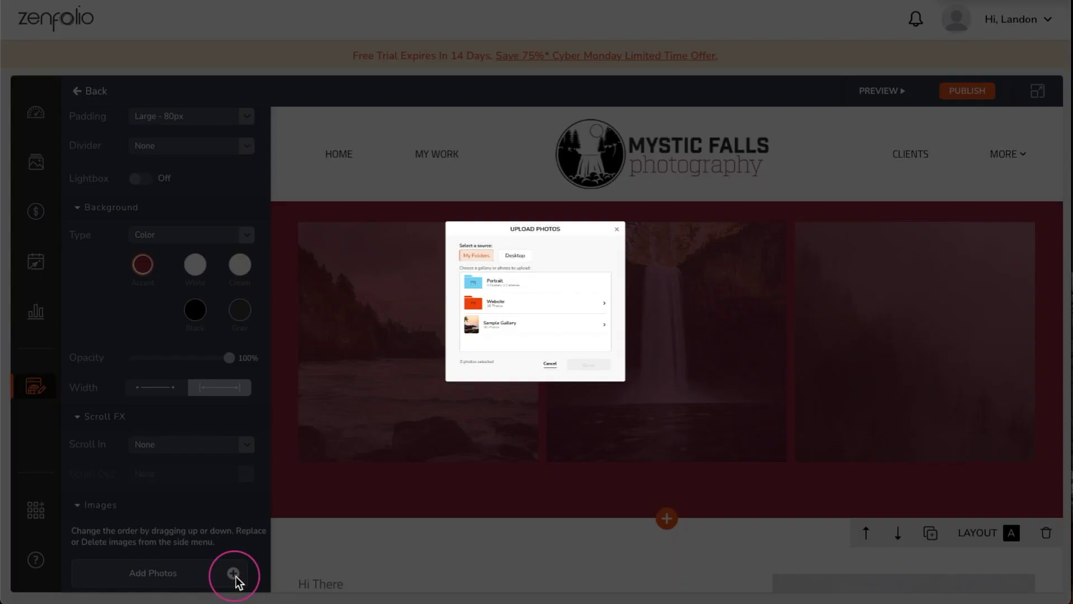
pyautogui.click(479, 202)
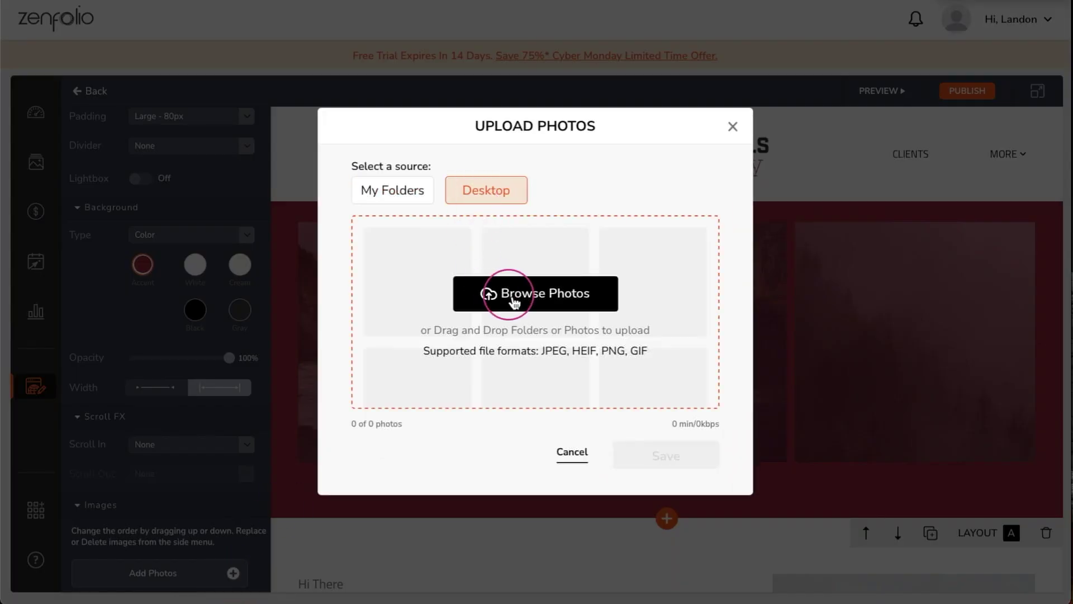
pyautogui.click(514, 302)
pyautogui.moveTo(613, 318); pyautogui.dragTo(424, 240)
pyautogui.click(710, 390)
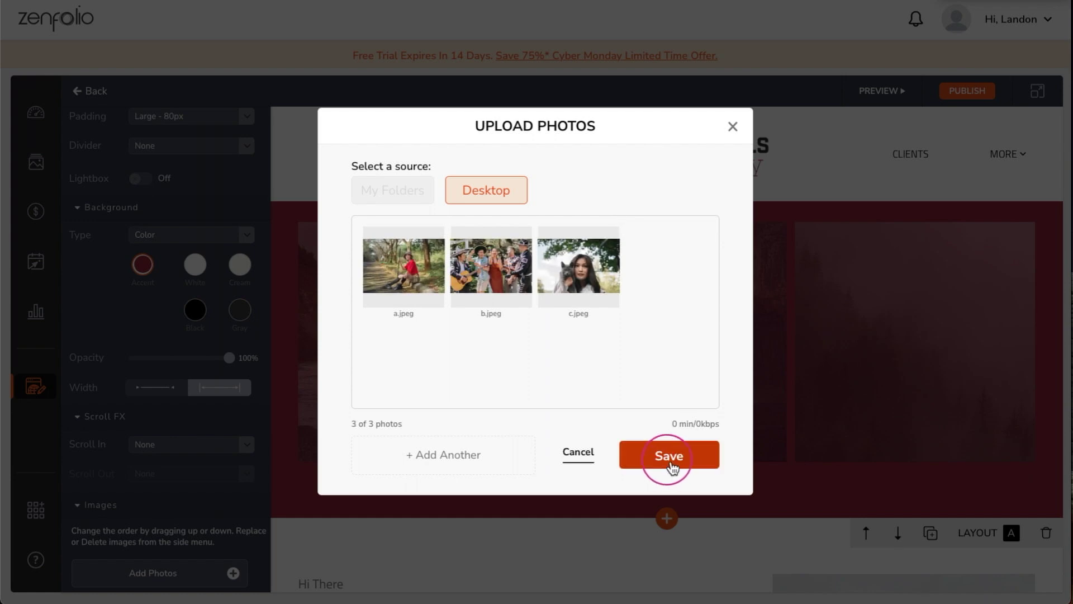
pyautogui.click(669, 455)
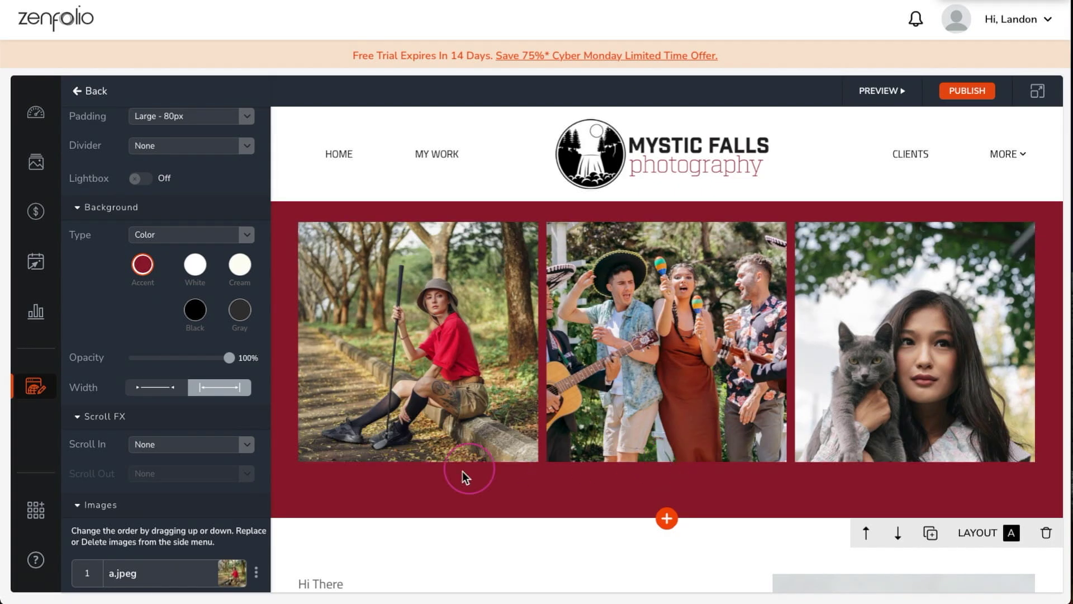
pyautogui.scroll(-5, 406, 486)
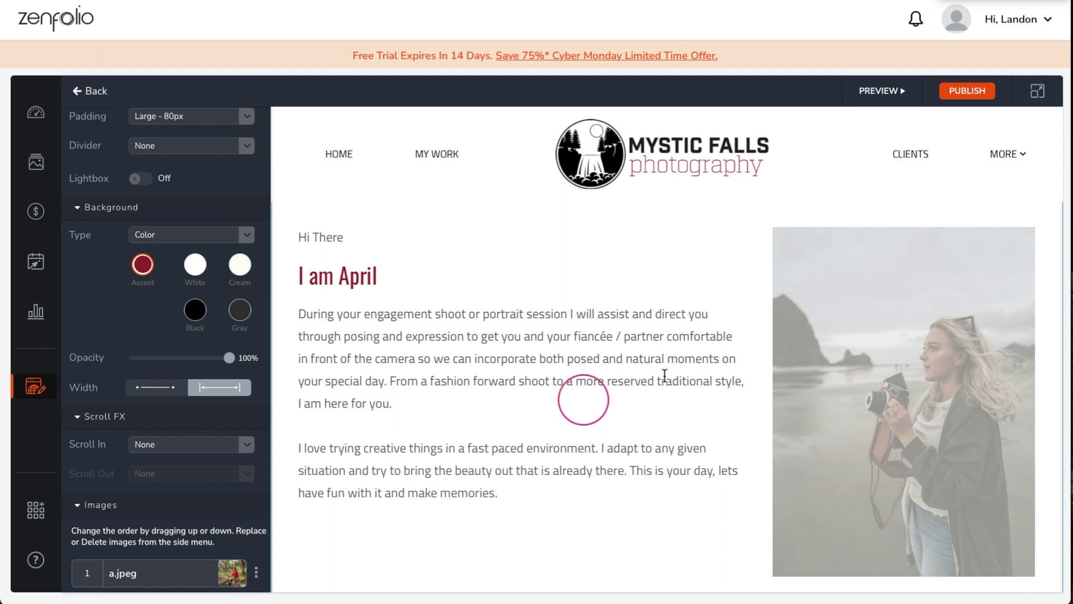
# - Replace the intro section photo with the photographer portrait, focal point on the camera lens
pyautogui.click(793, 338)
pyautogui.click(118, 194)
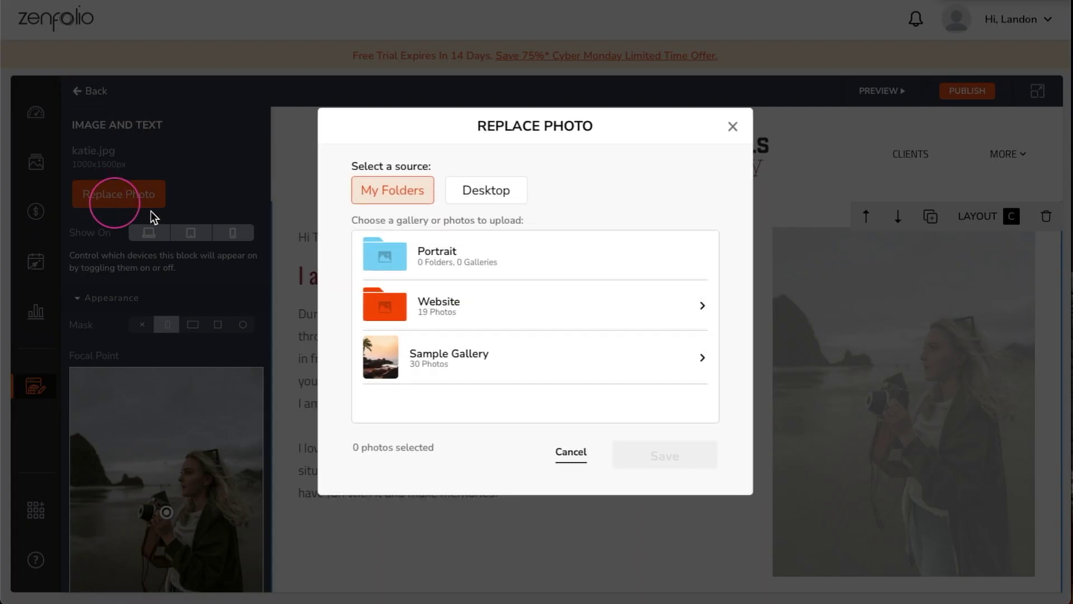
pyautogui.click(484, 193)
pyautogui.click(506, 292)
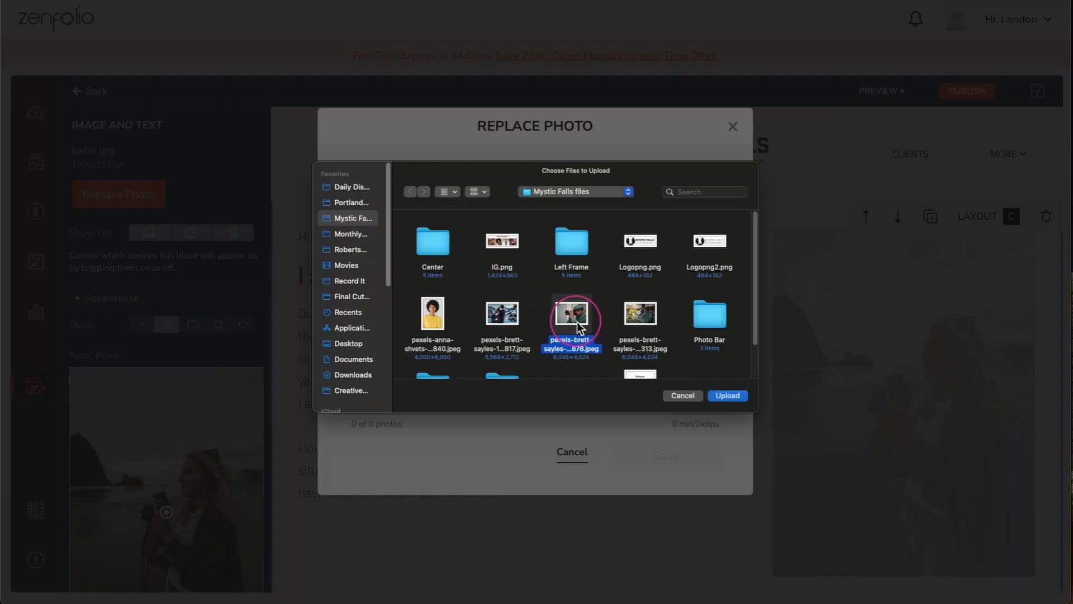
pyautogui.click(722, 396)
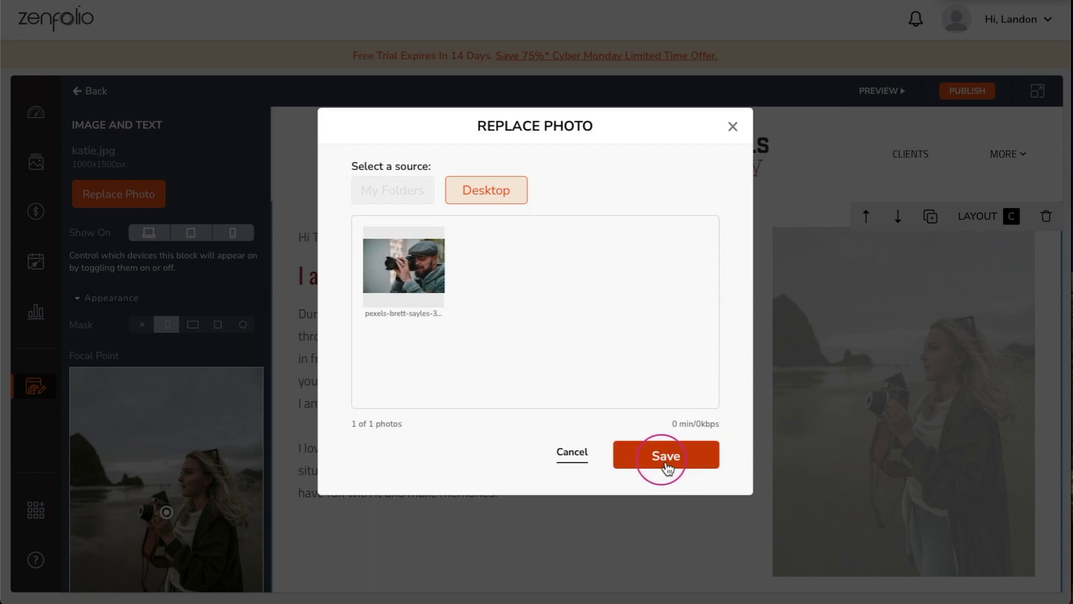
pyautogui.click(665, 459)
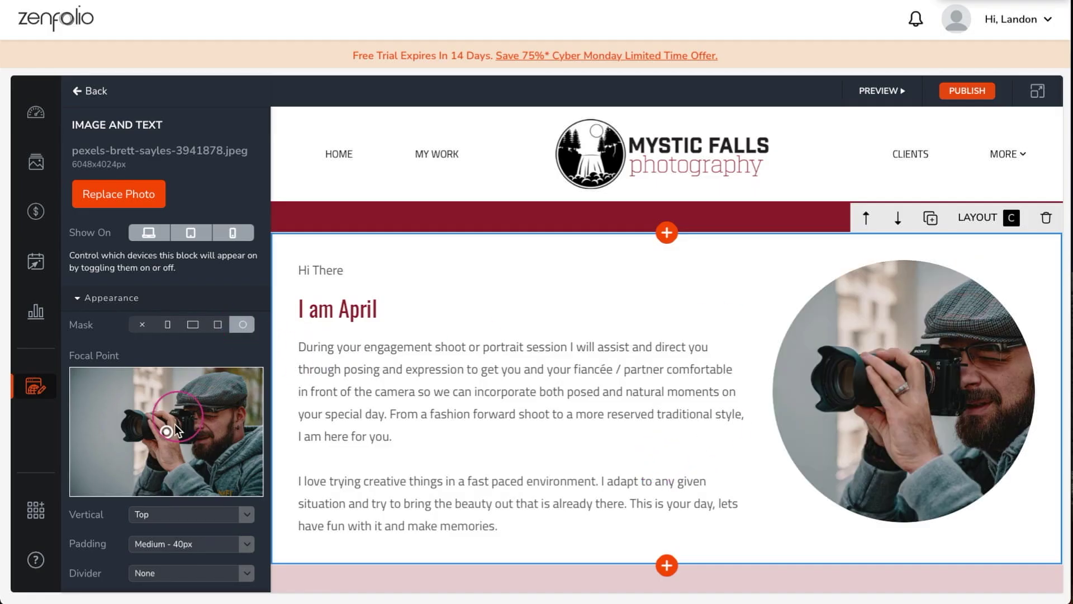
pyautogui.moveTo(175, 428); pyautogui.dragTo(173, 432)
# - Edit the heading with the owner's name and paste a new two-paragraph bio split before 'Being'
pyautogui.click(317, 321)
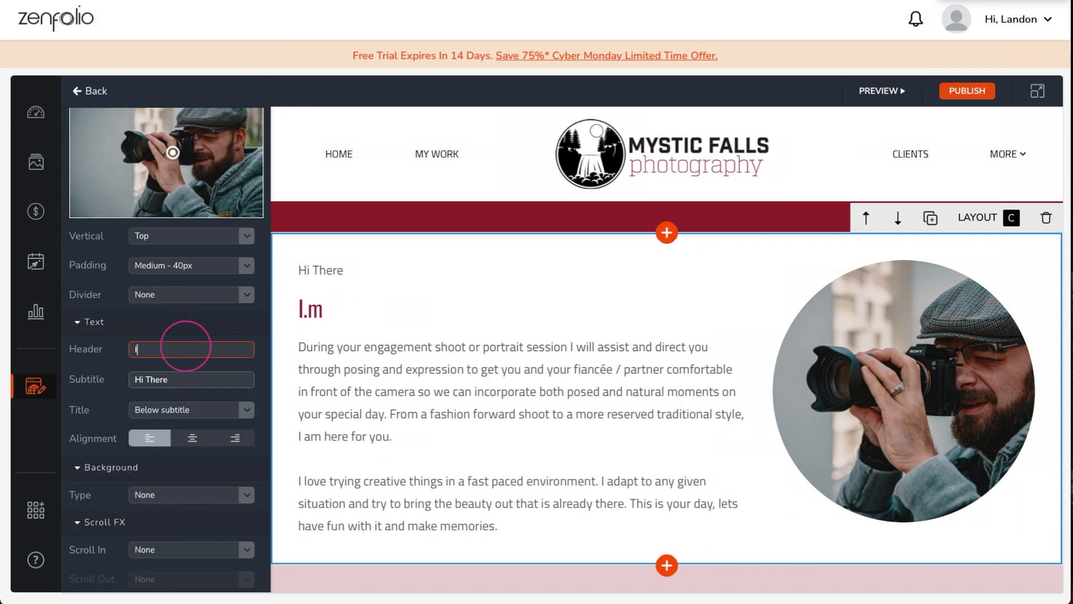
pyautogui.tripleClick(302, 350)
pyautogui.hotkey('ctrl', 'a')
pyautogui.press('BackSpace')
pyautogui.hotkey('ctrl', 'v')
pyautogui.click(473, 394)
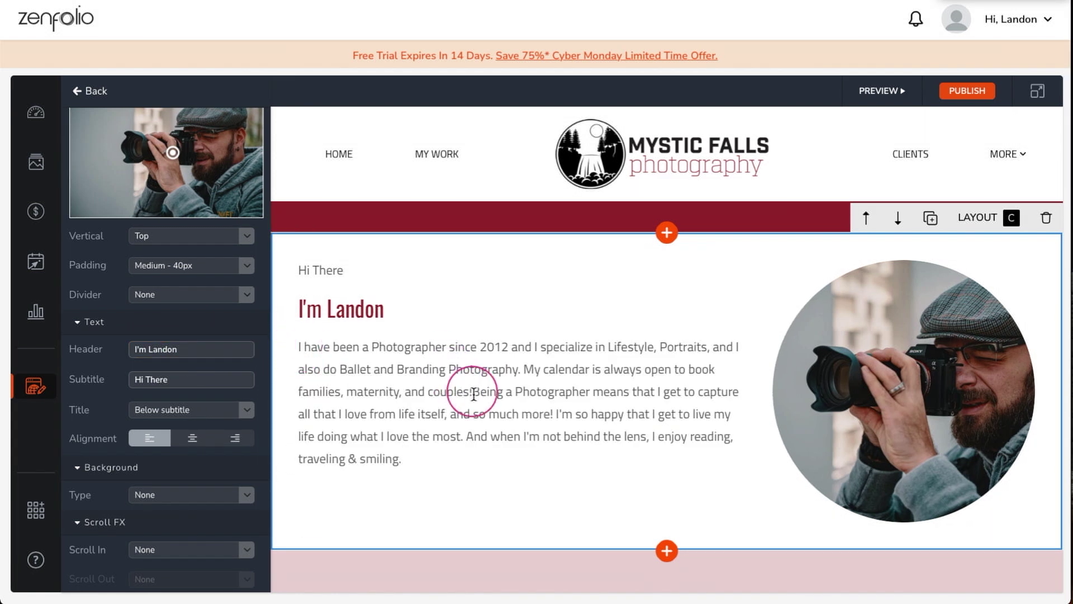
pyautogui.press('Return')
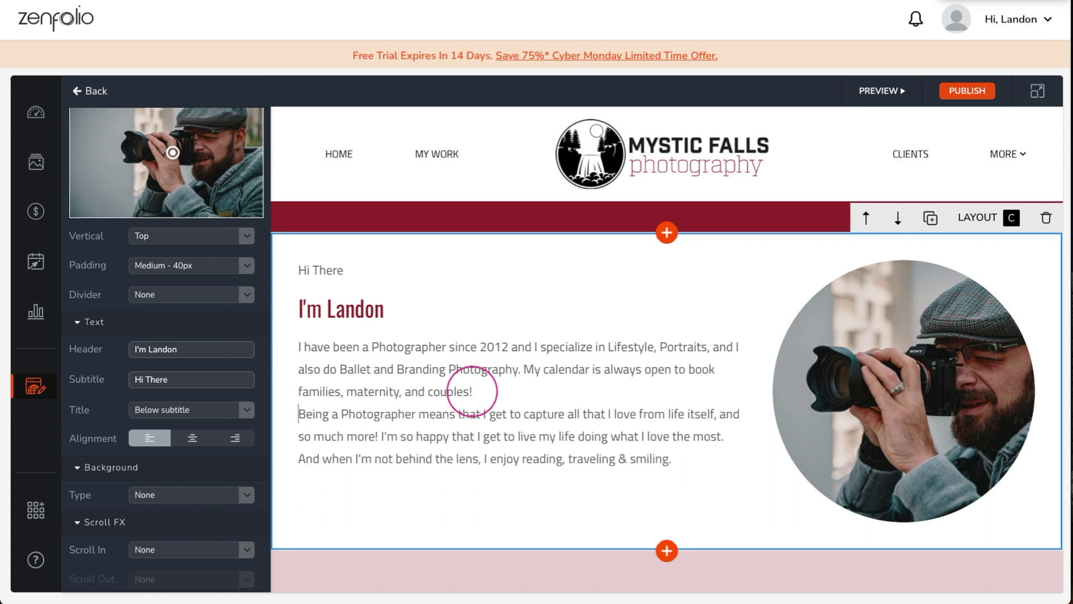
pyautogui.scroll(-4, 473, 393)
# - Give the testimonial section a Black background at 97% opacity
pyautogui.click(375, 334)
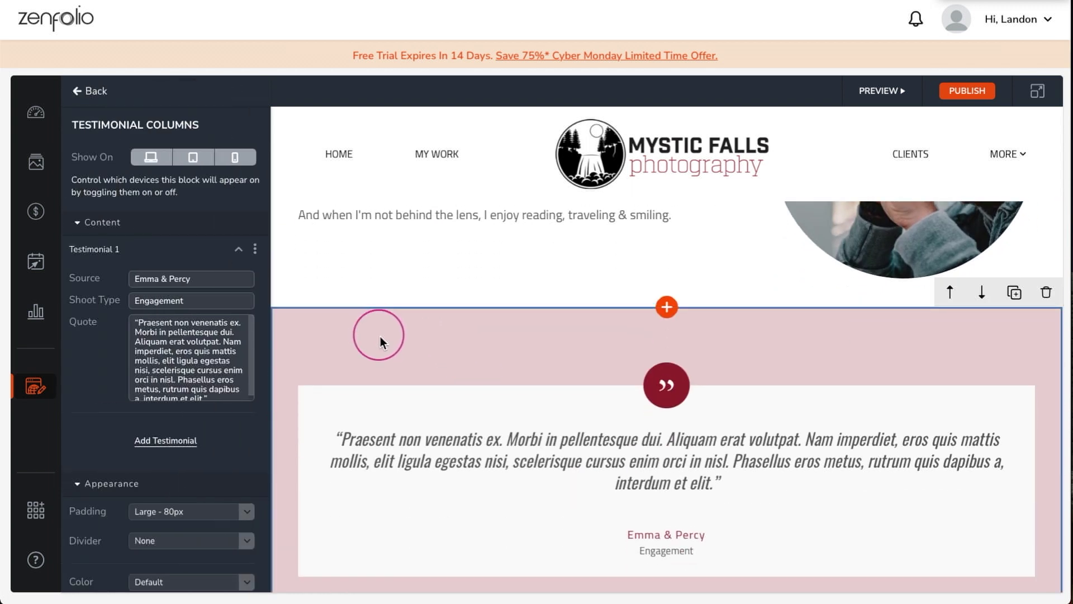
pyautogui.scroll(-5, 219, 254)
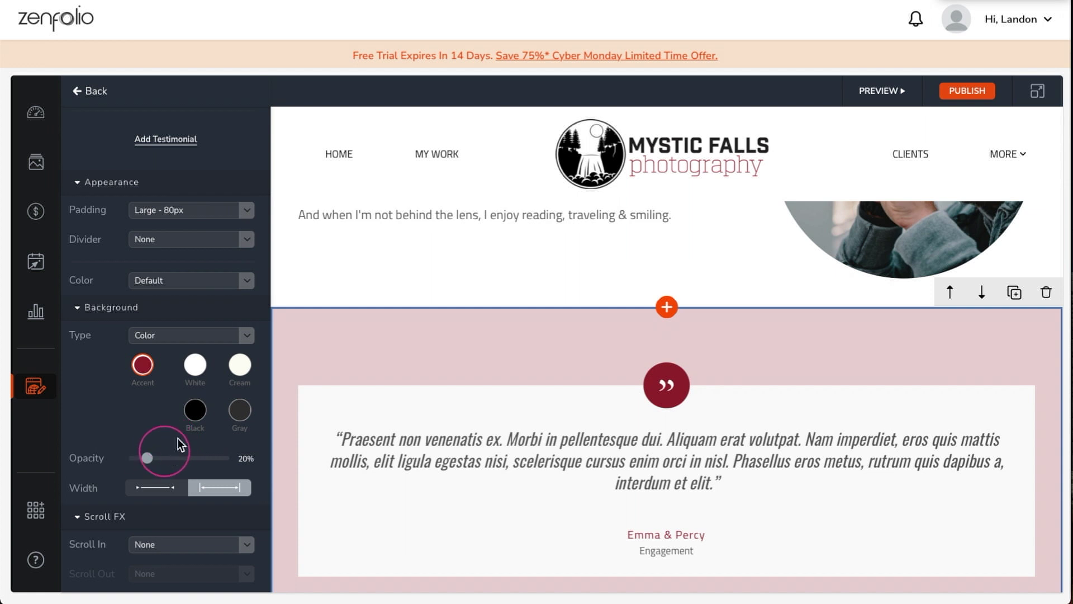
pyautogui.click(195, 411)
pyautogui.click(148, 457)
pyautogui.moveTo(169, 466); pyautogui.dragTo(231, 467)
# - Enter the client's name as source, shoot type Portrait Session, and paste the new quote
pyautogui.click(318, 426)
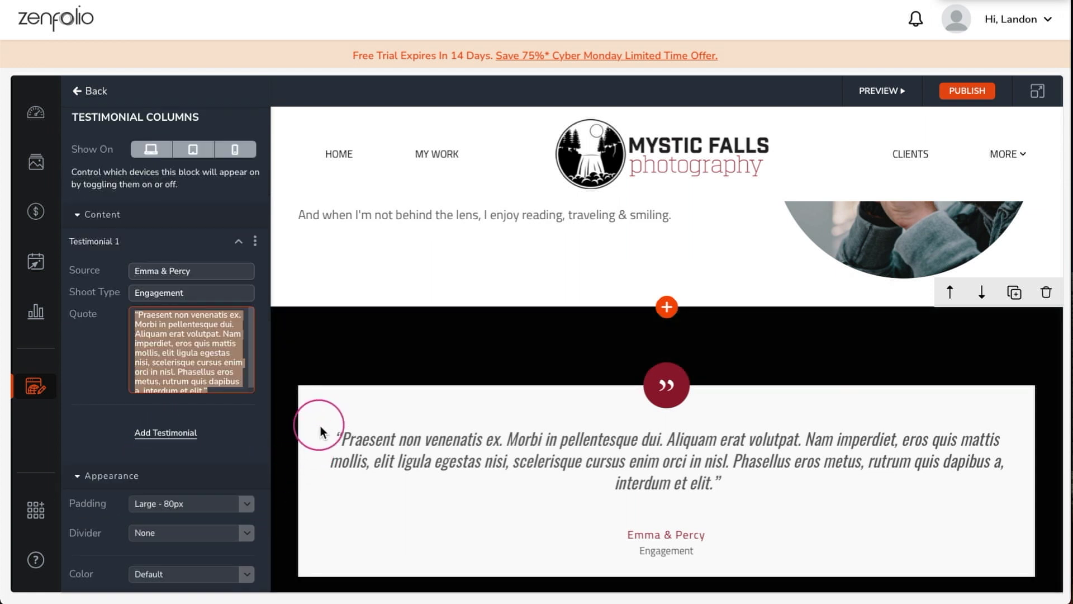
pyautogui.tripleClick(228, 276)
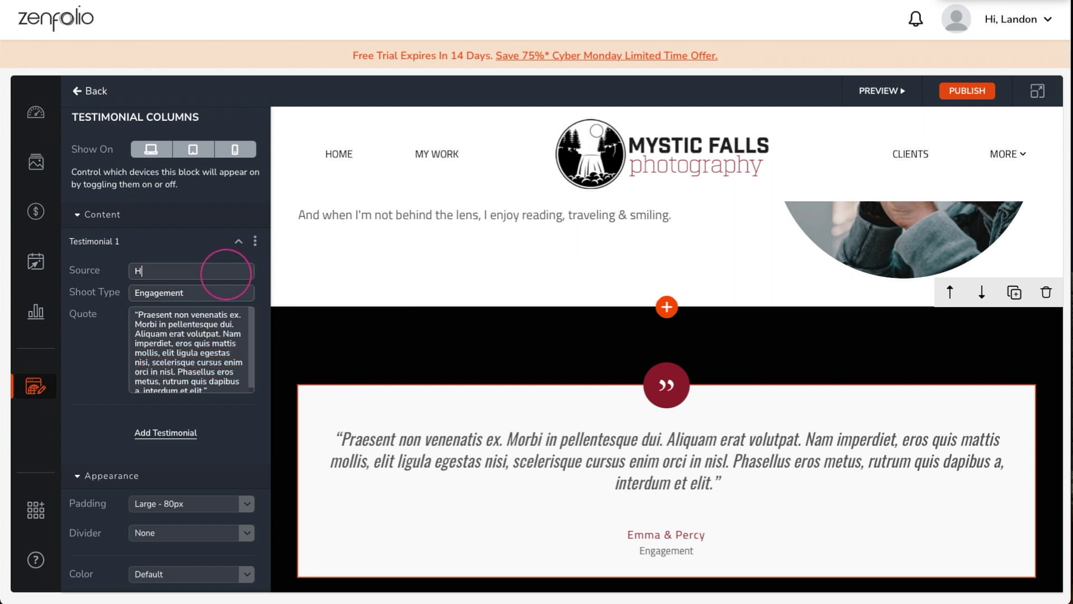
pyautogui.click(231, 296)
pyautogui.write('Portrait Session')
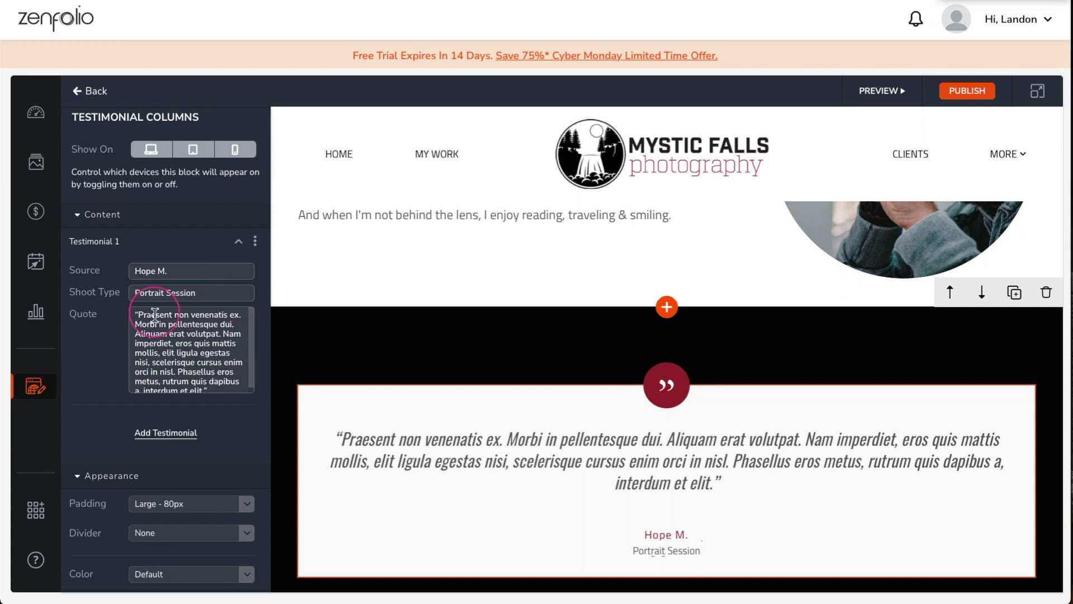
pyautogui.hotkey('ctrl', 'a')
pyautogui.press('BackSpace')
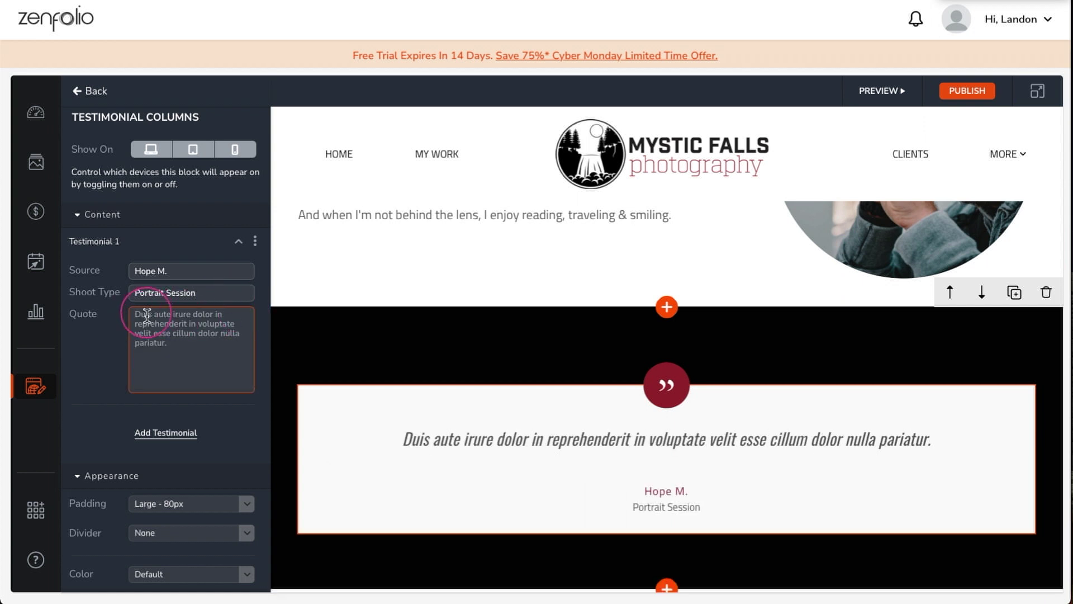
pyautogui.write('Had SUCH fun getting my pictures done at Mystic Falls Photography- Landon thinks of everything, and I looked so fantastic in the final product - would highly recommend him to anyone needing some new photos of themselves!')
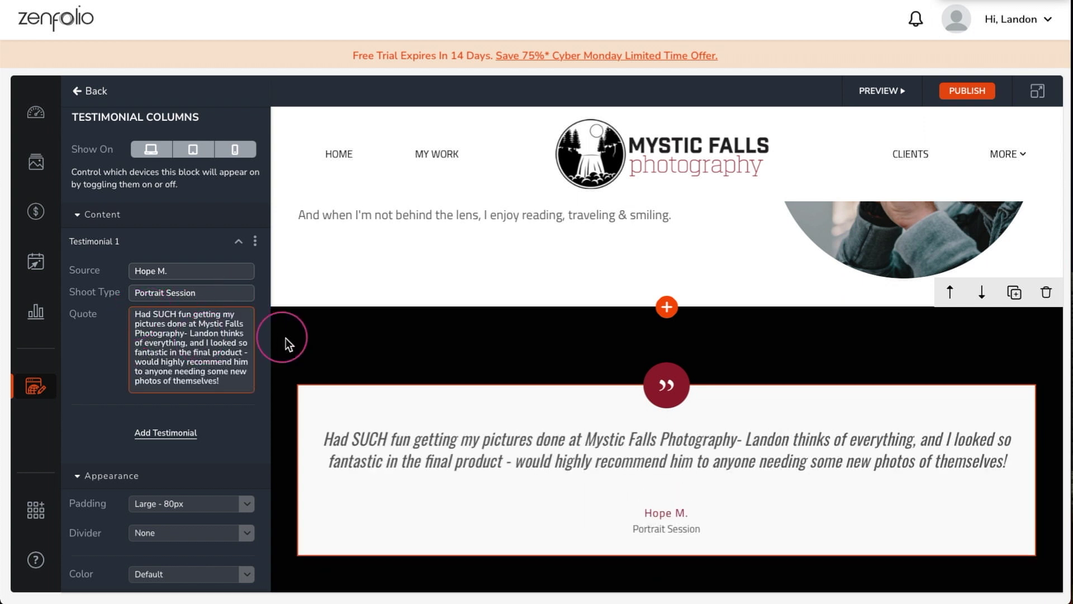
pyautogui.scroll(-5, 291, 343)
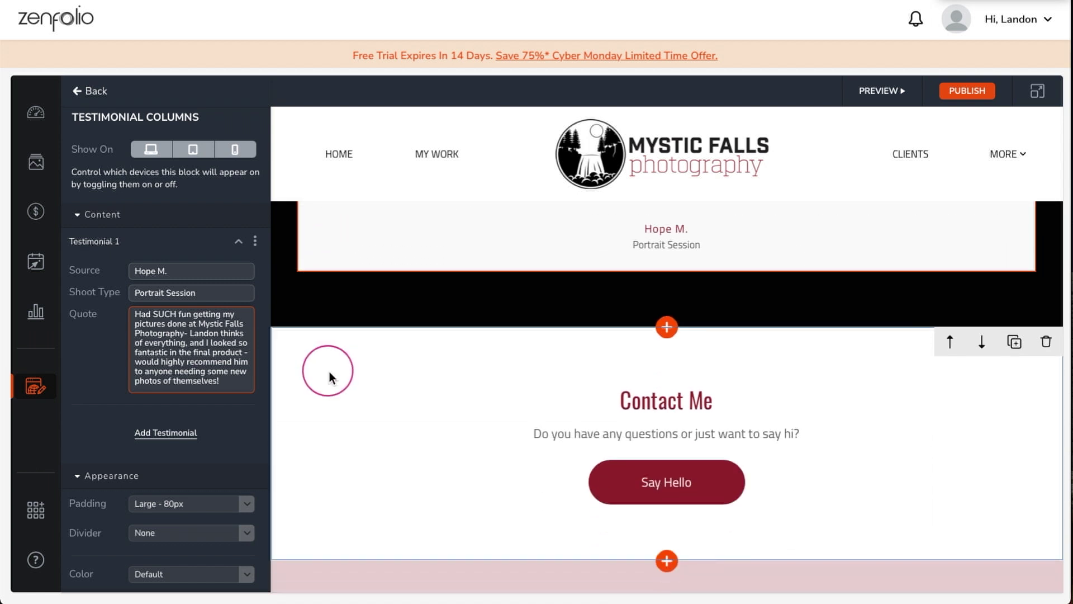
pyautogui.scroll(-2, 329, 369)
pyautogui.scroll(-3, 335, 361)
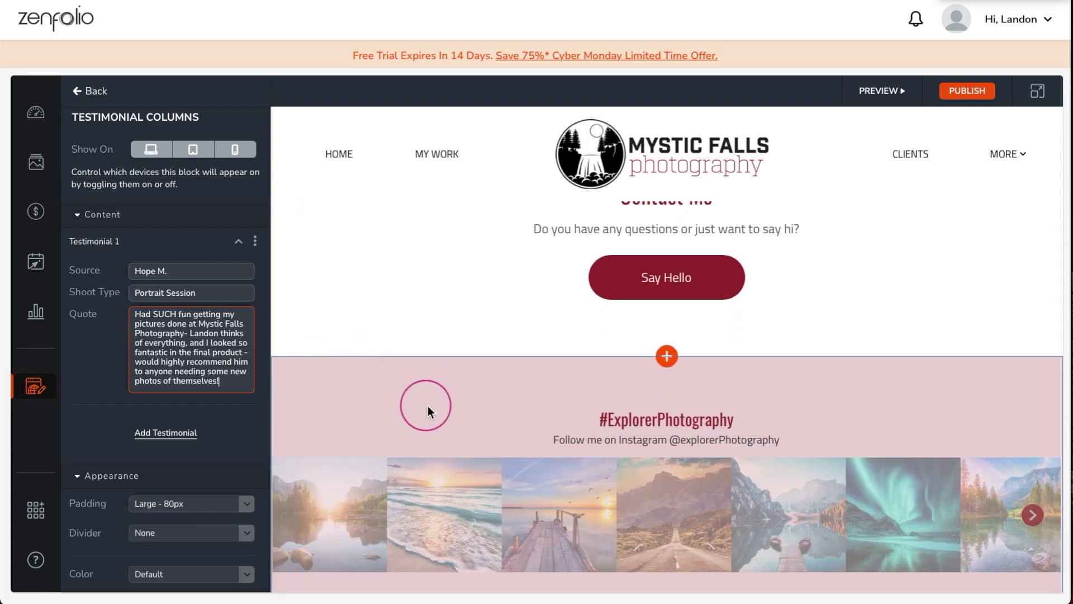
# - Set the Instagram section's background type to None
pyautogui.scroll(-1, 427, 414)
pyautogui.click(416, 370)
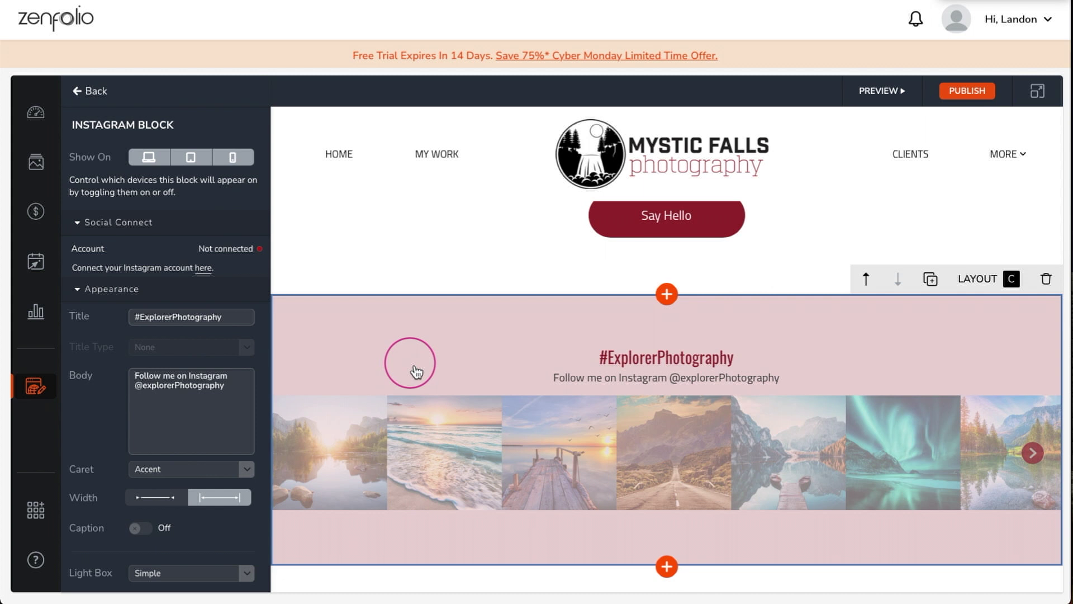
pyautogui.scroll(-5, 223, 347)
pyautogui.click(211, 337)
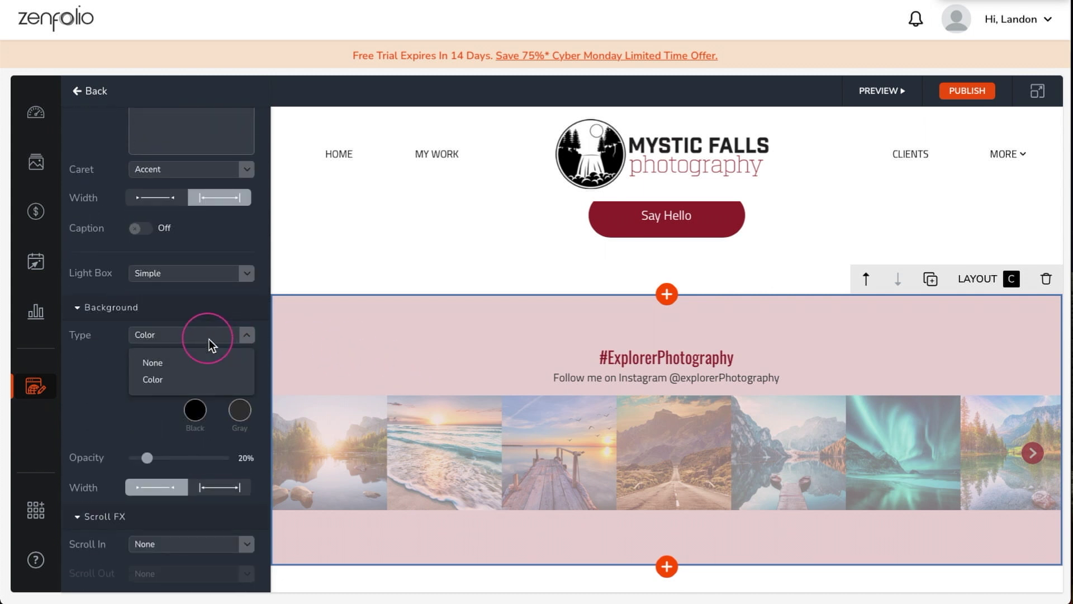
pyautogui.click(208, 363)
pyautogui.scroll(3, 215, 359)
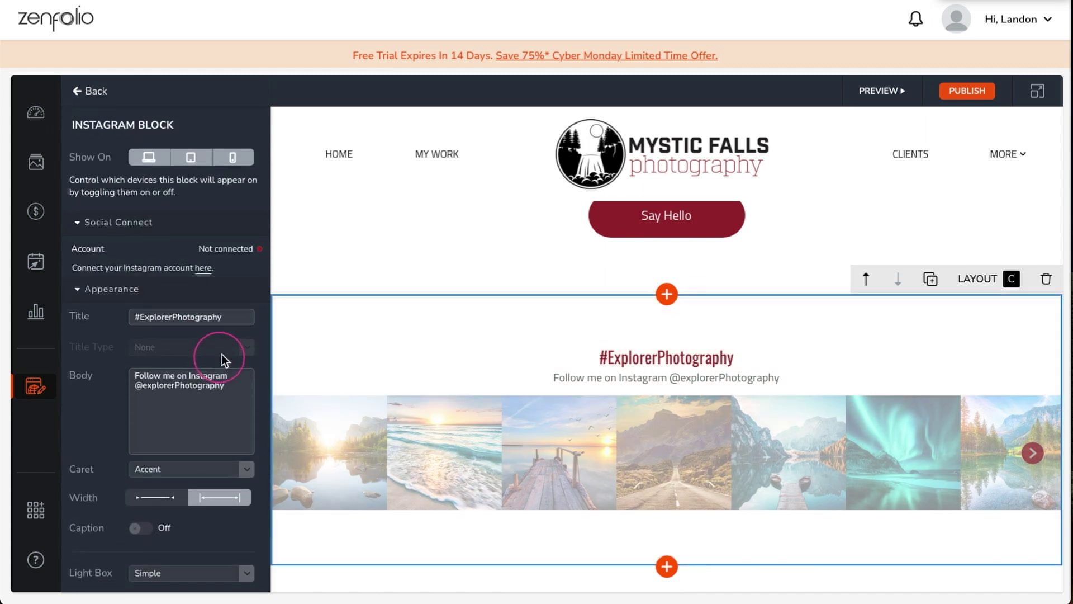
# - Connect the Instagram account so the #MysticFallsPhotography feed appears
pyautogui.click(206, 269)
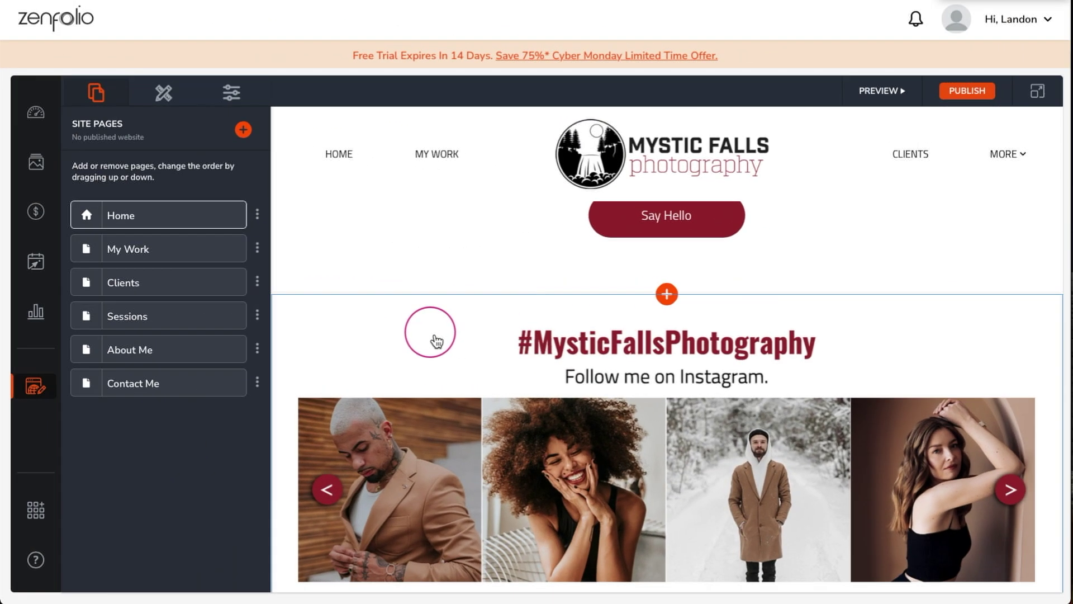
pyautogui.scroll(-7, 437, 342)
pyautogui.scroll(6, 440, 338)
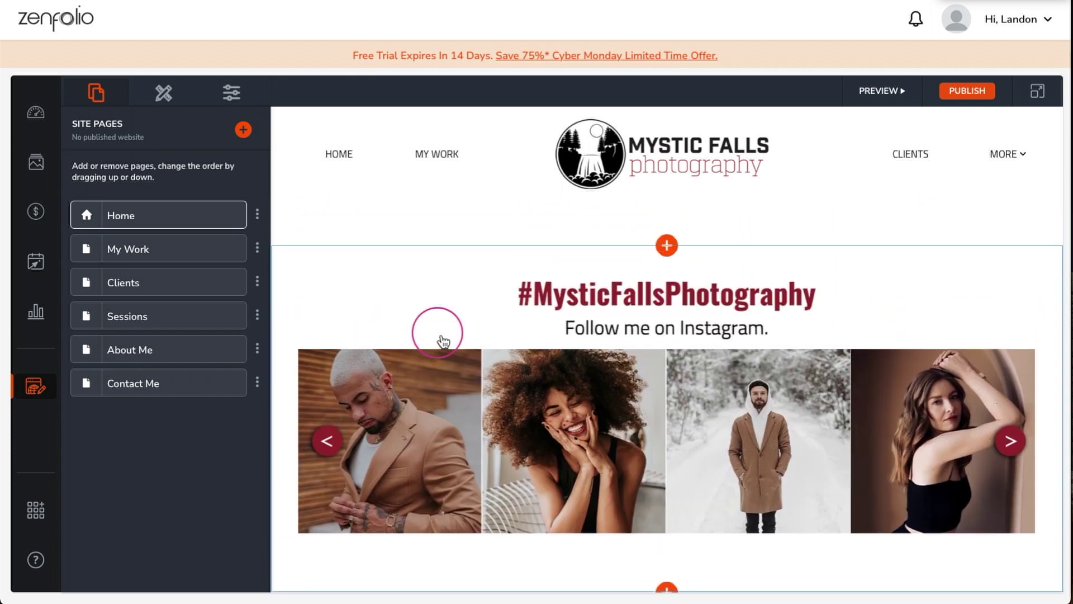
pyautogui.scroll(5, 438, 336)
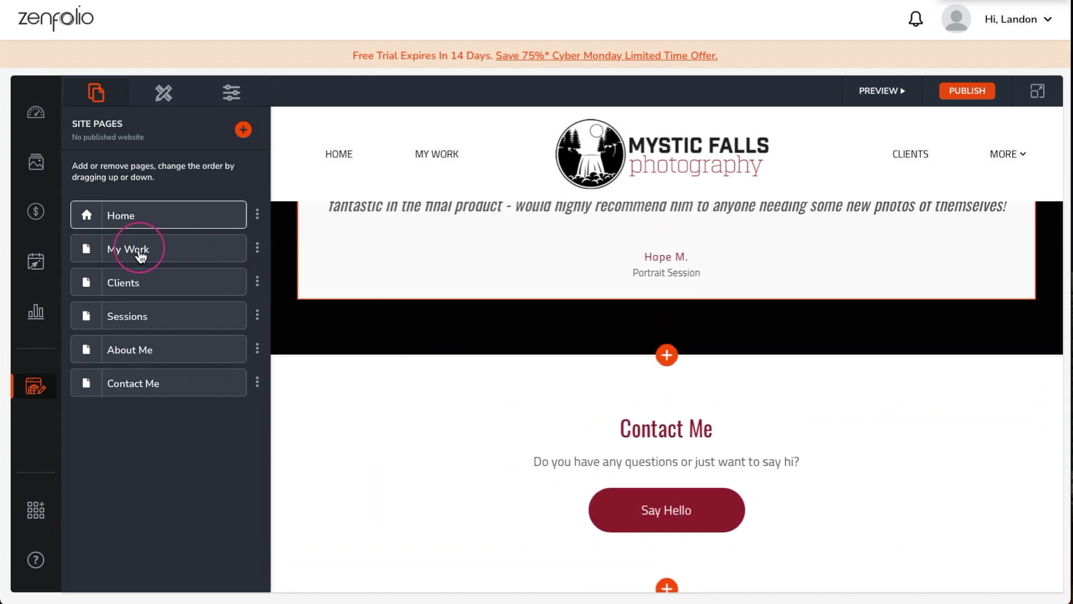
# - Rename the My Work page to 'Portfolio' in Site Pages
pyautogui.click(138, 257)
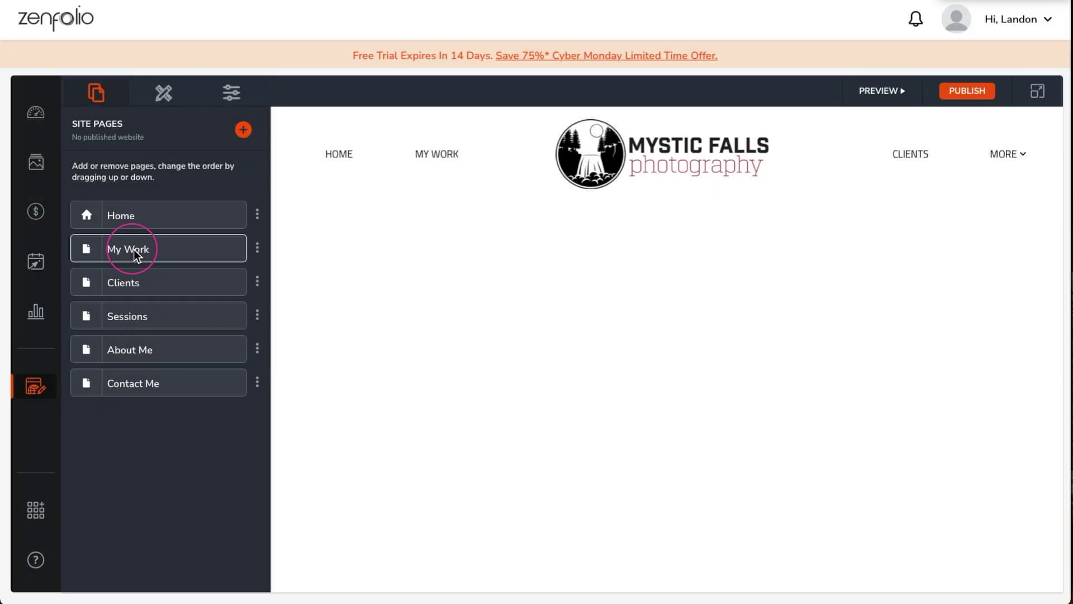
pyautogui.click(257, 248)
pyautogui.click(328, 212)
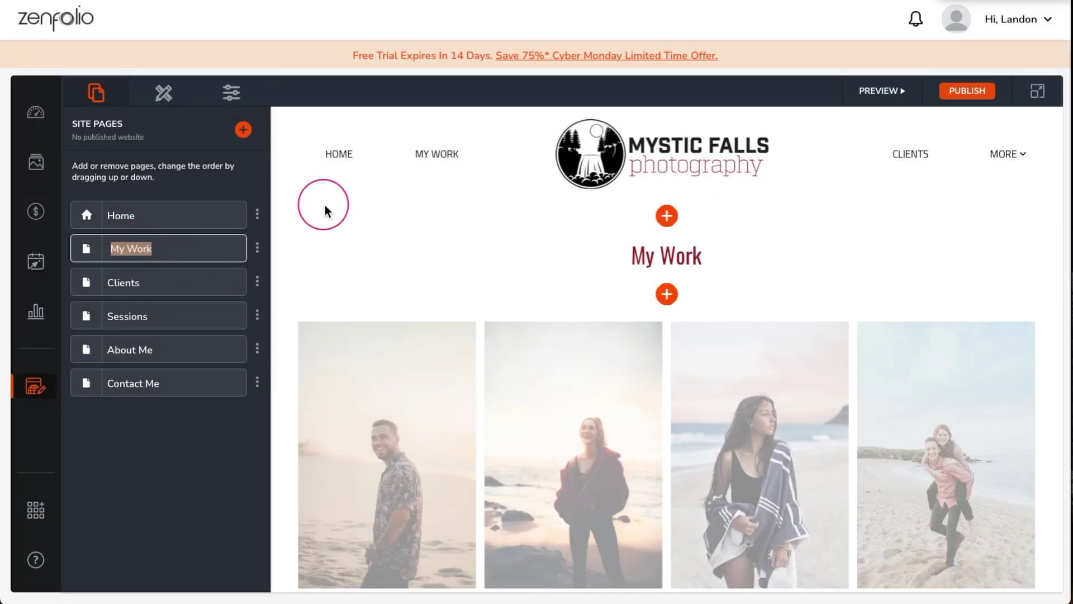
pyautogui.write('Portfolio')
# - Change the page's My Work heading to read 'Portfolio'
pyautogui.click(608, 247)
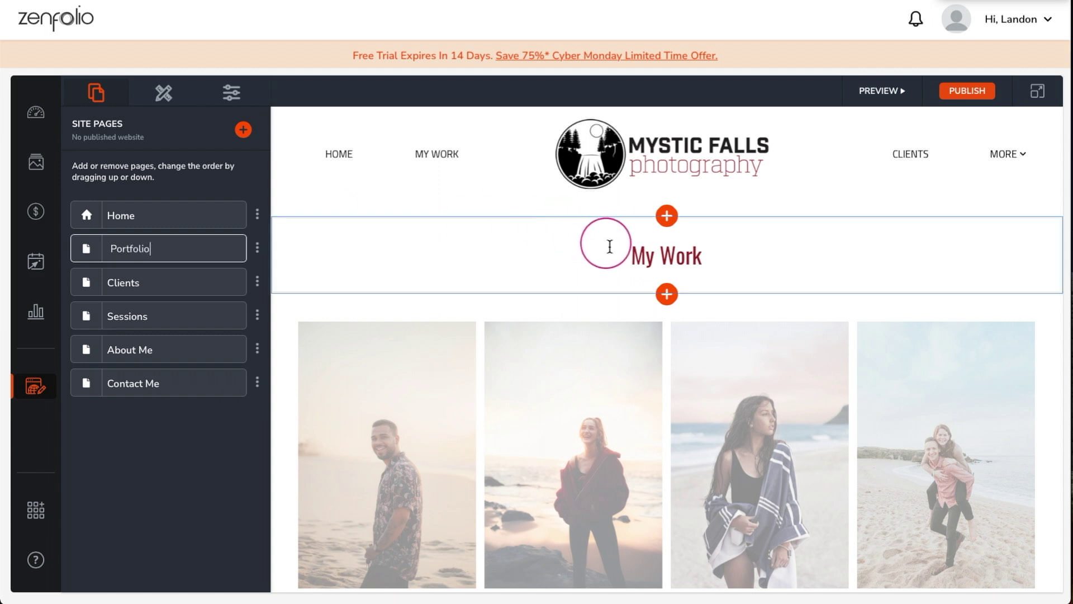
pyautogui.doubleClick(626, 255)
pyautogui.tripleClick(626, 255)
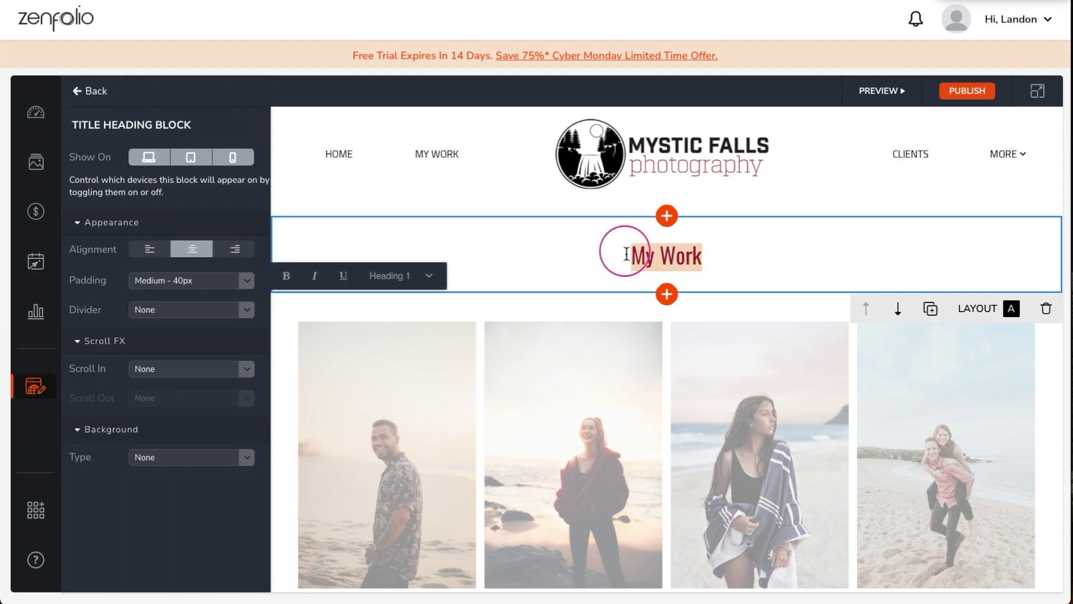
pyautogui.write('Portfolio')
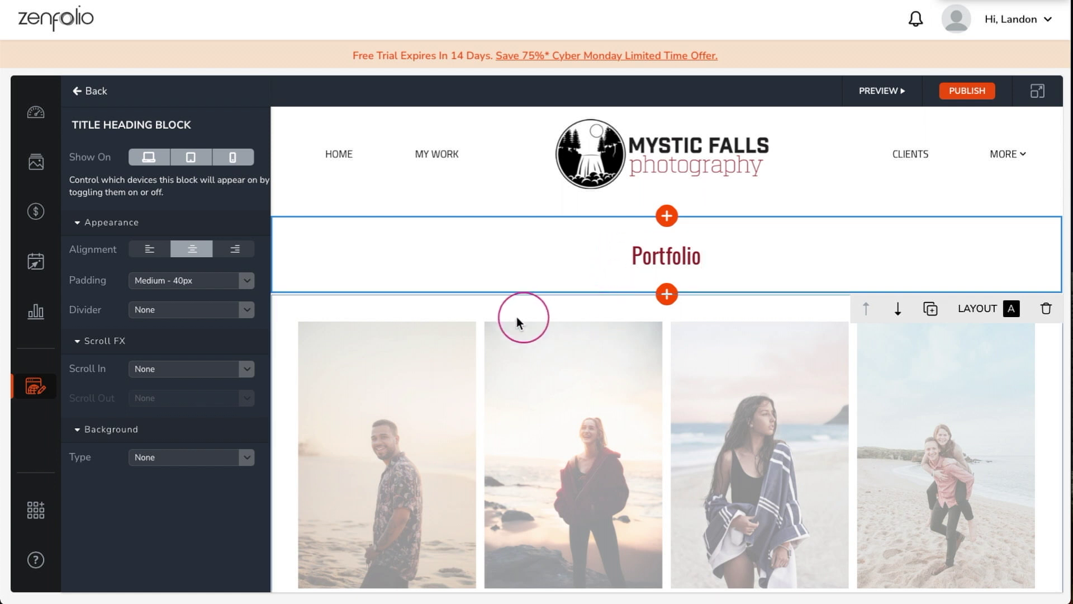
pyautogui.click(507, 313)
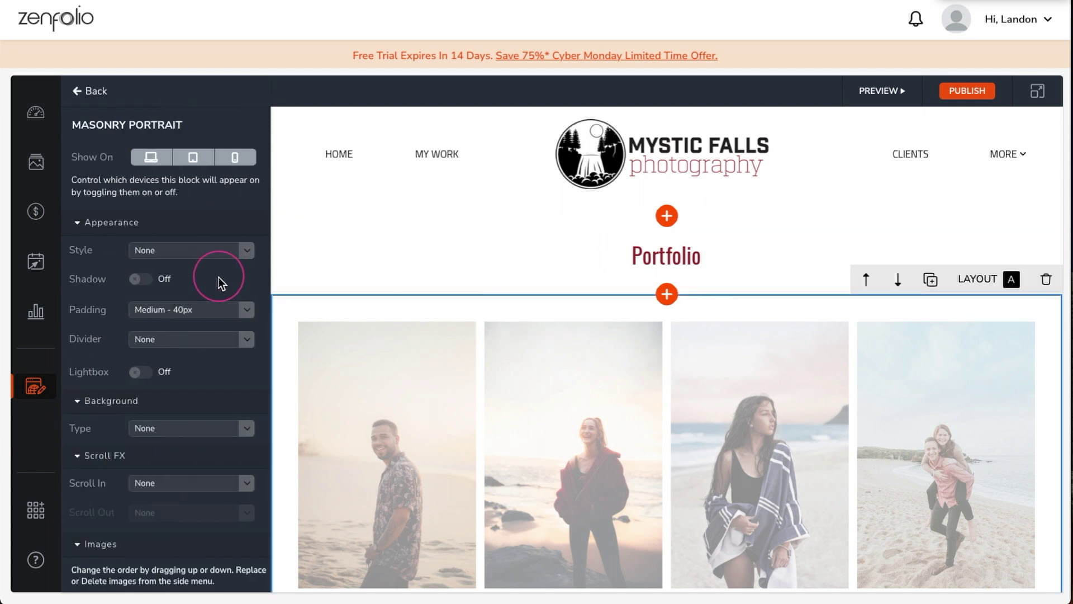
# - Upload all photos from the Portfolio 2 folder and add them to the gallery
pyautogui.scroll(-1, 218, 283)
pyautogui.click(233, 574)
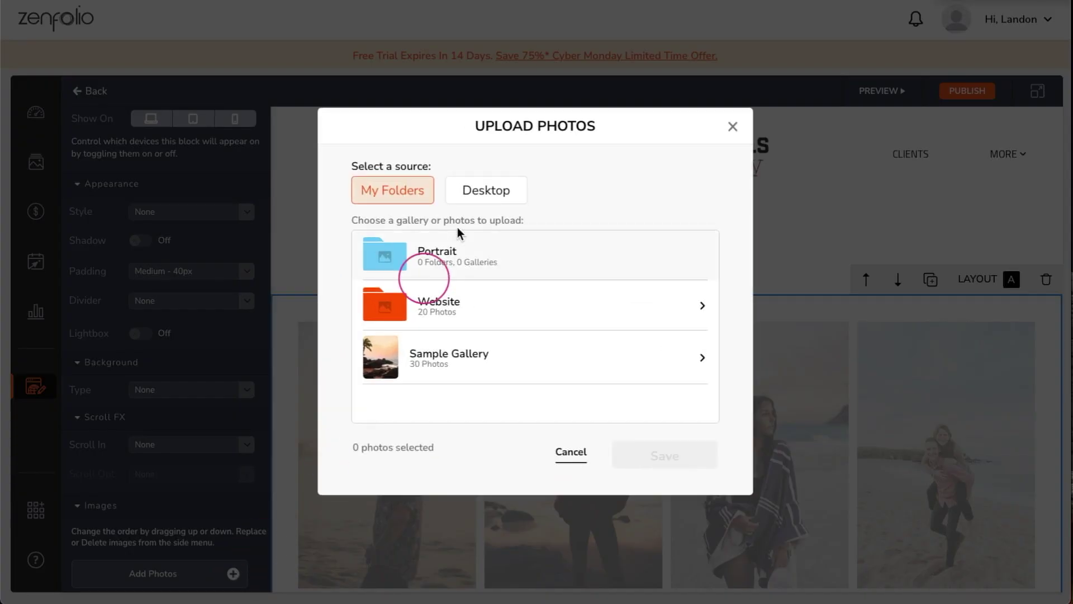
pyautogui.click(473, 198)
pyautogui.click(509, 300)
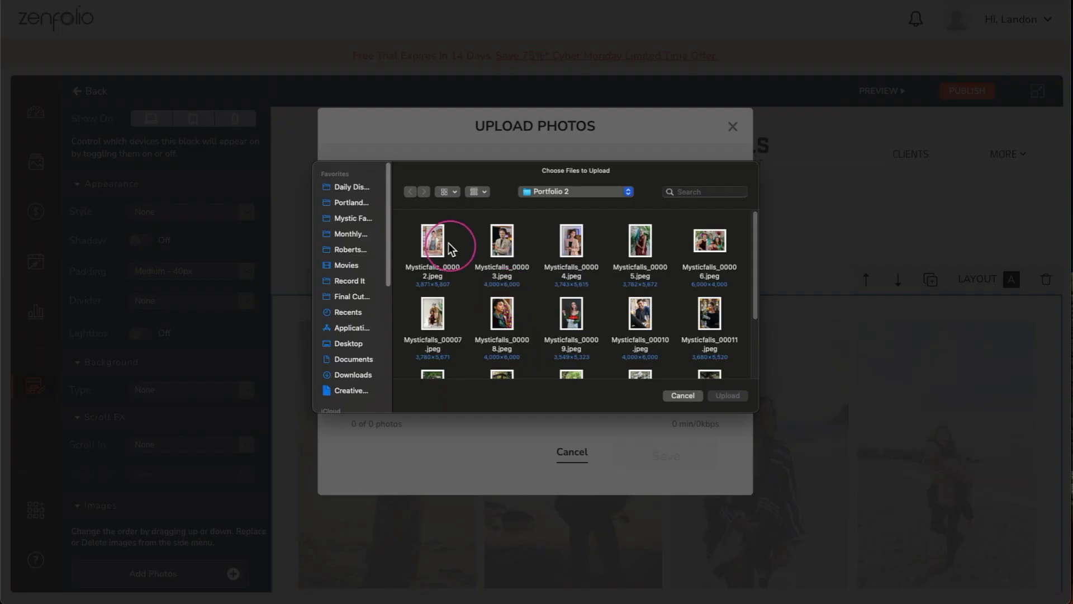
pyautogui.moveTo(411, 227); pyautogui.dragTo(647, 400)
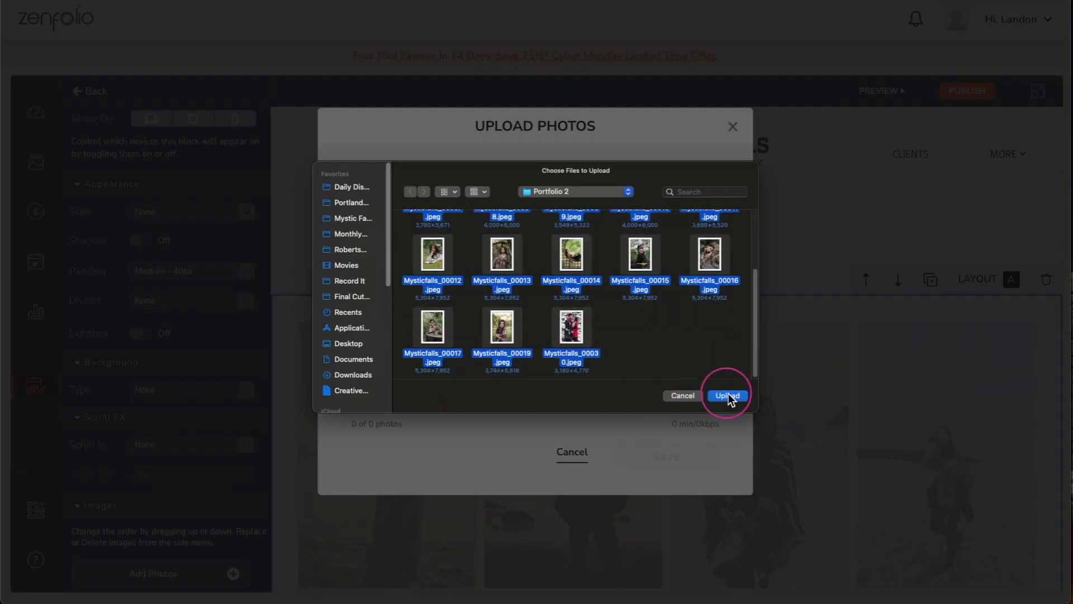
pyautogui.click(727, 395)
pyautogui.moveTo(716, 233); pyautogui.dragTo(726, 370)
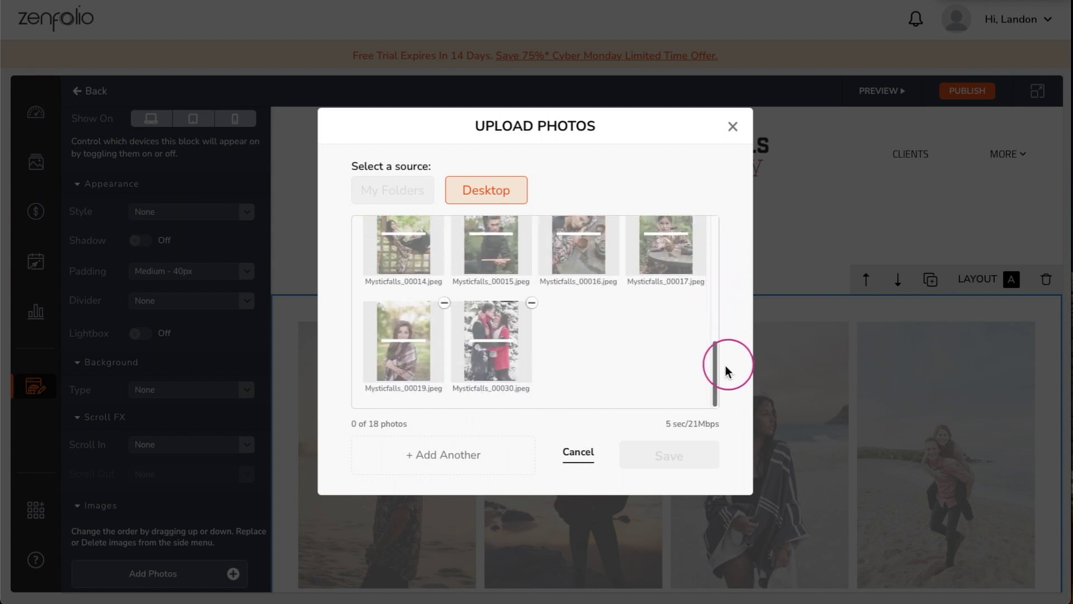
pyautogui.click(670, 464)
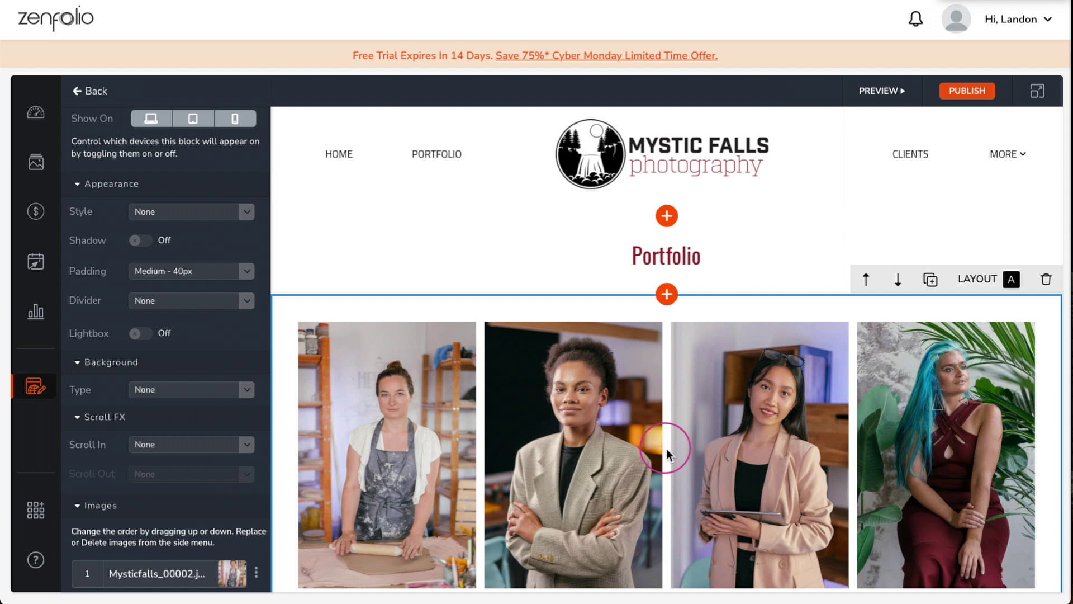
# - Delete gallery photos 18 and 17, including the snowy couple shot
pyautogui.scroll(-5, 666, 448)
pyautogui.scroll(-10, 666, 425)
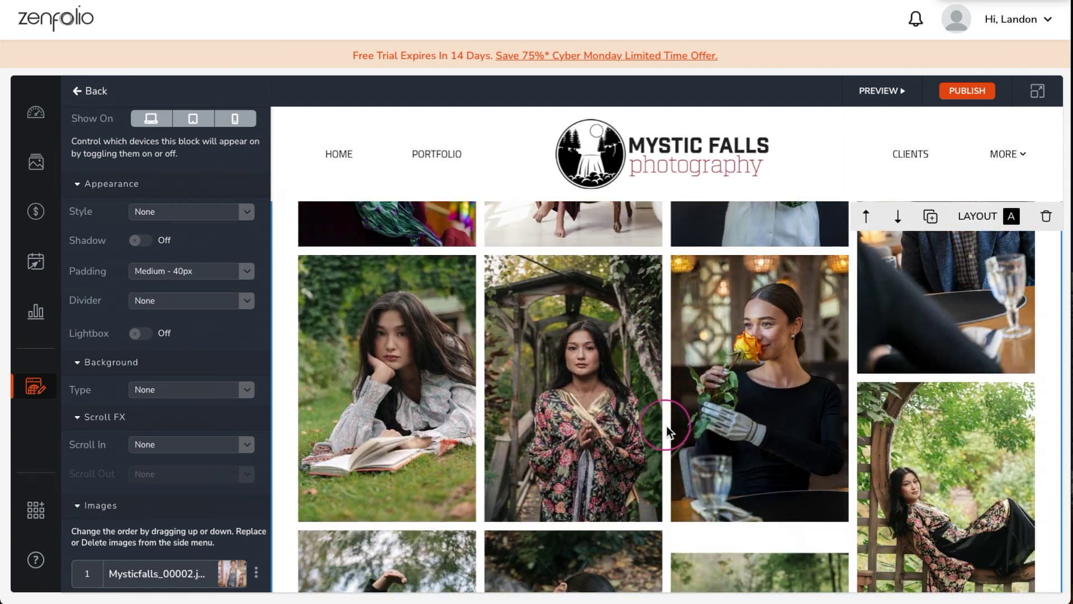
pyautogui.scroll(-3, 666, 428)
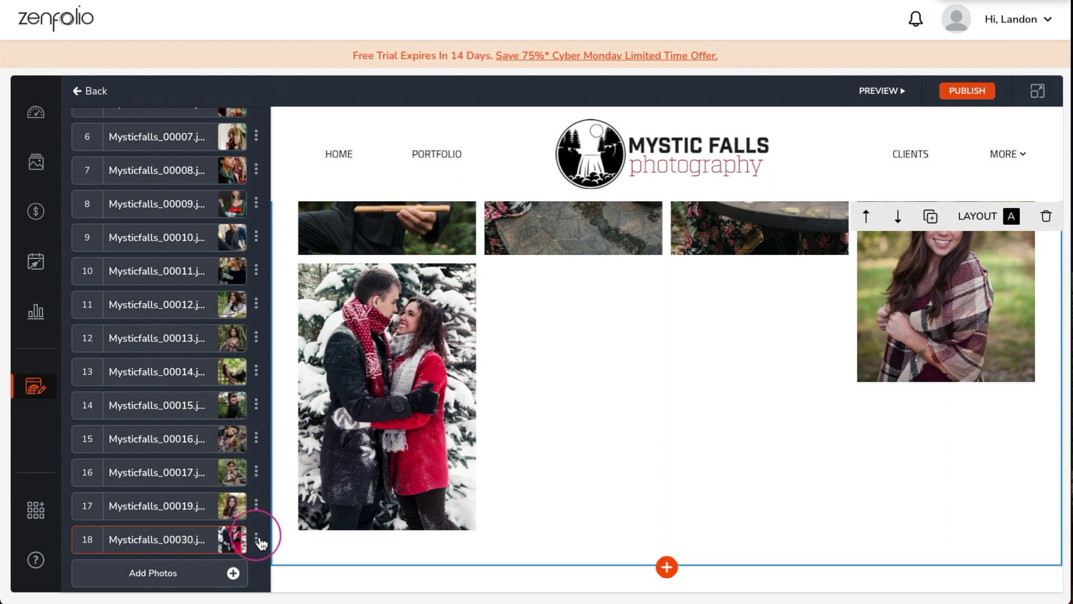
pyautogui.click(257, 539)
pyautogui.click(324, 552)
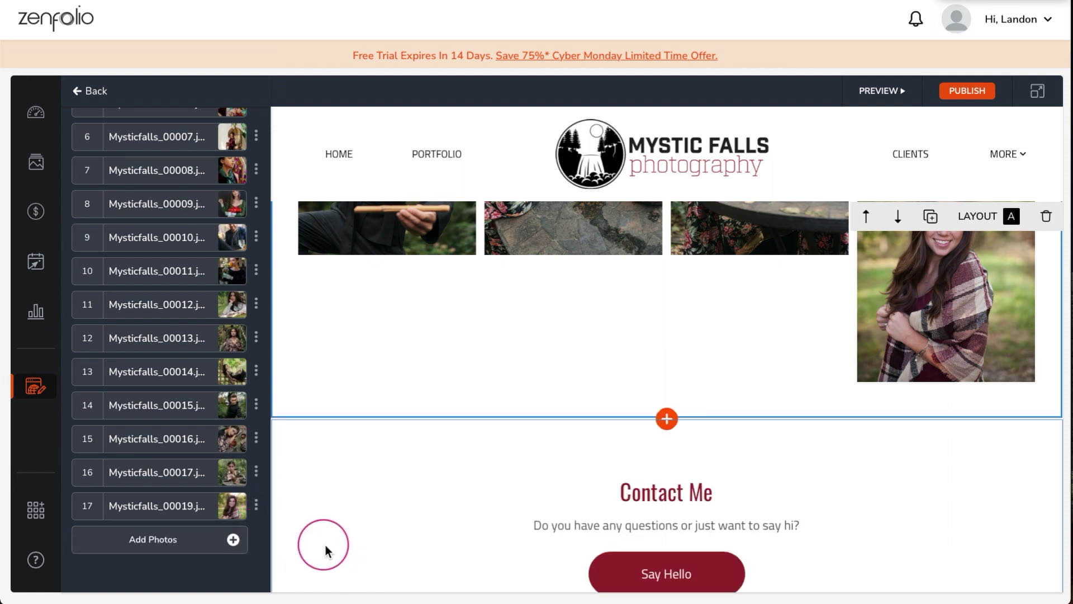
pyautogui.click(257, 506)
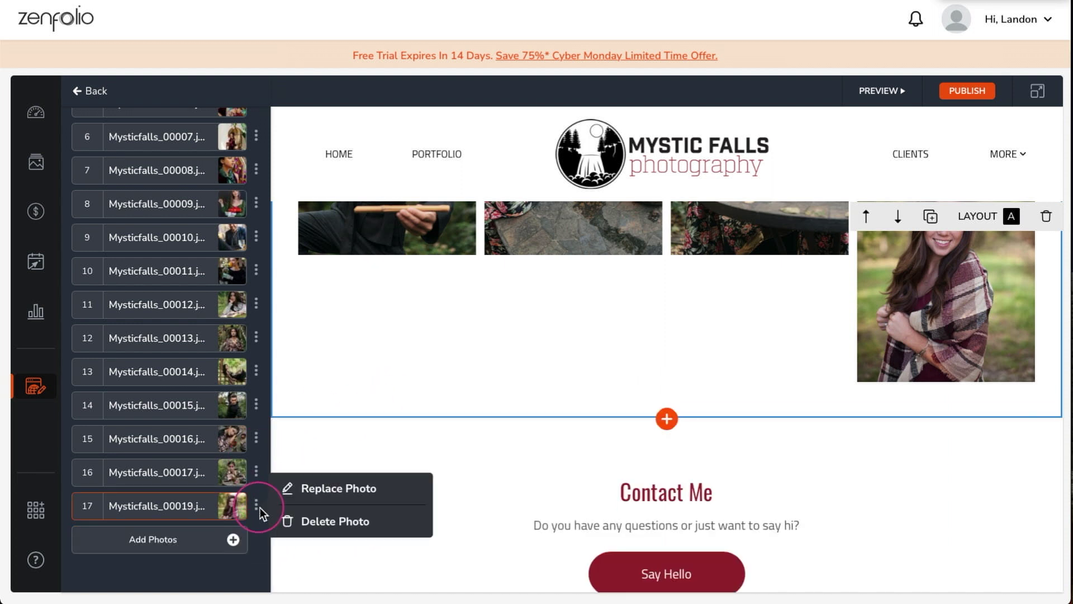
pyautogui.click(323, 534)
pyautogui.scroll(-2, 463, 384)
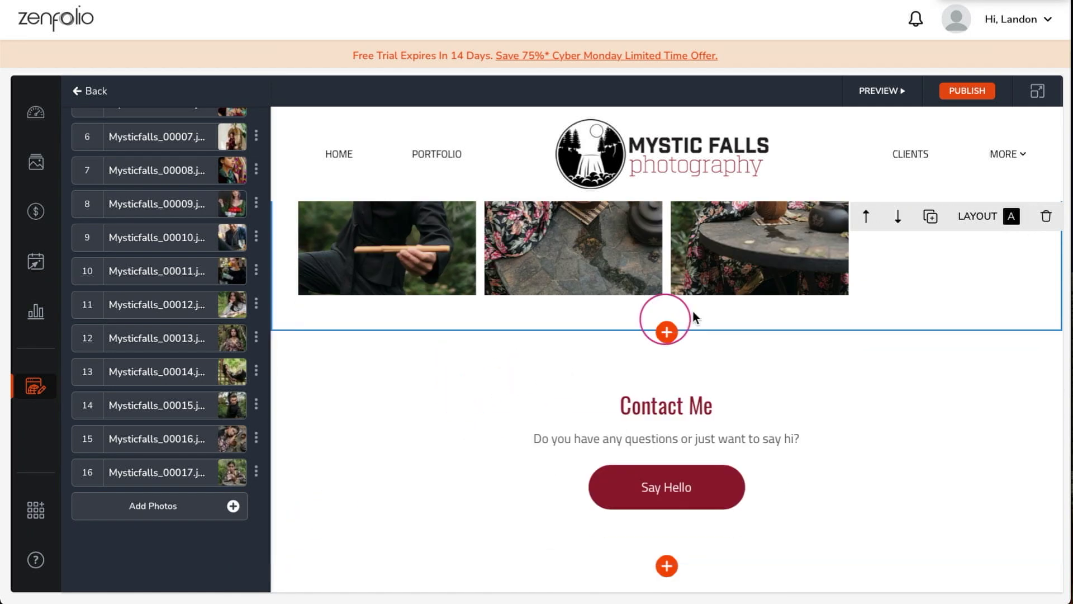
# - Add a Testimonial Columns block below the gallery and delete its second and third testimonials
pyautogui.click(668, 333)
pyautogui.scroll(-3, 743, 407)
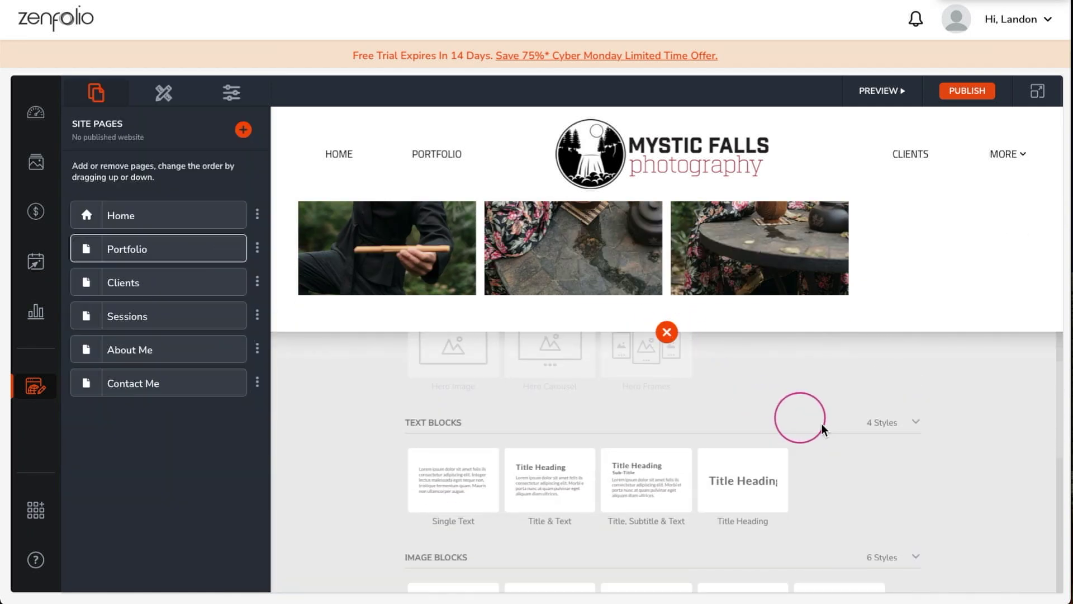
pyautogui.scroll(-5, 860, 442)
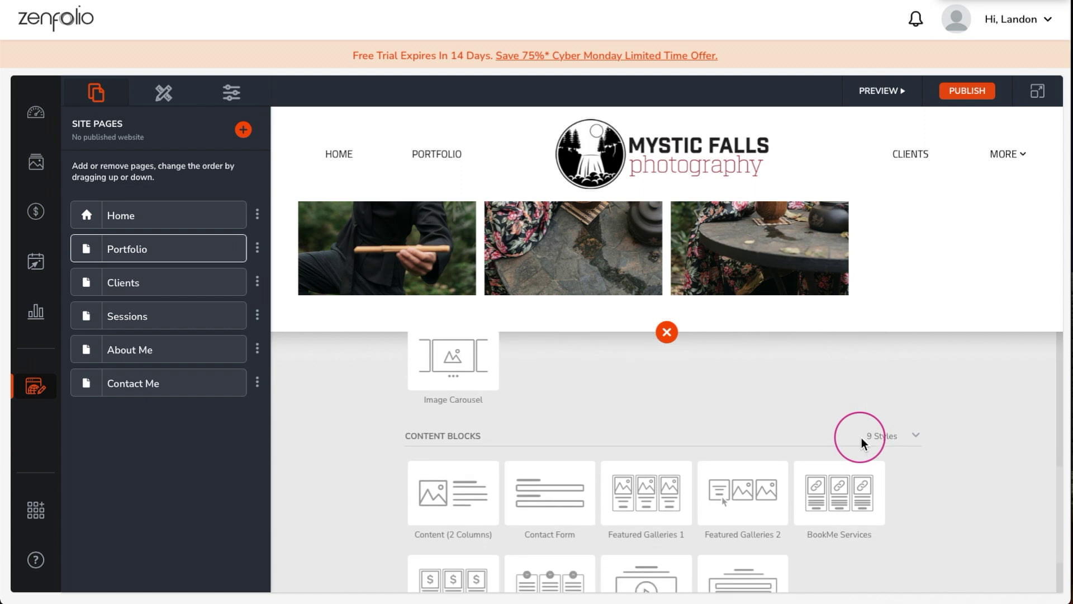
pyautogui.click(547, 485)
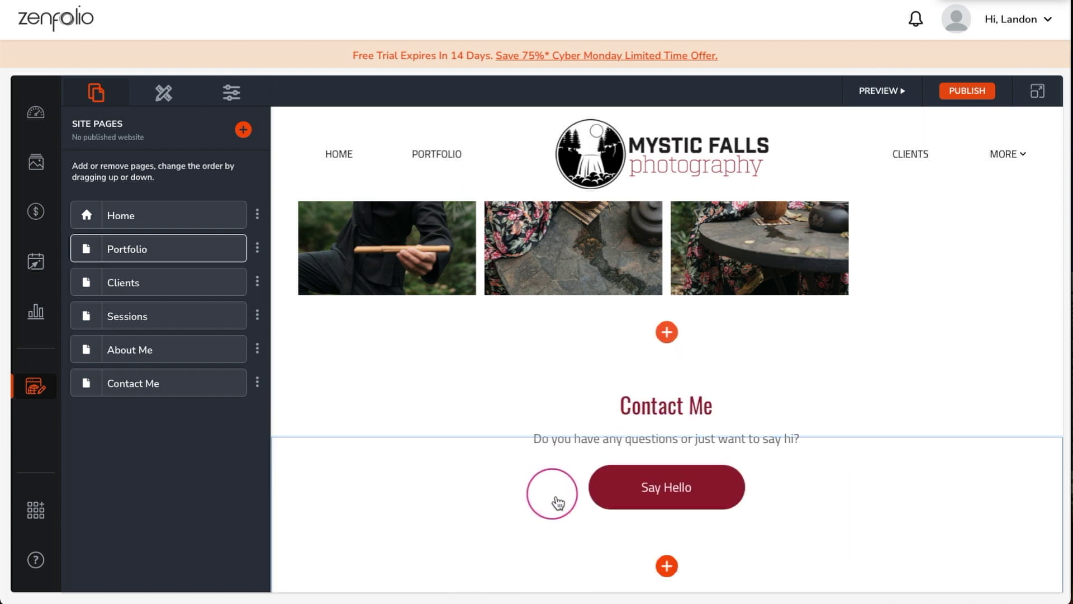
pyautogui.click(254, 437)
pyautogui.click(288, 452)
pyautogui.click(255, 437)
pyautogui.click(275, 452)
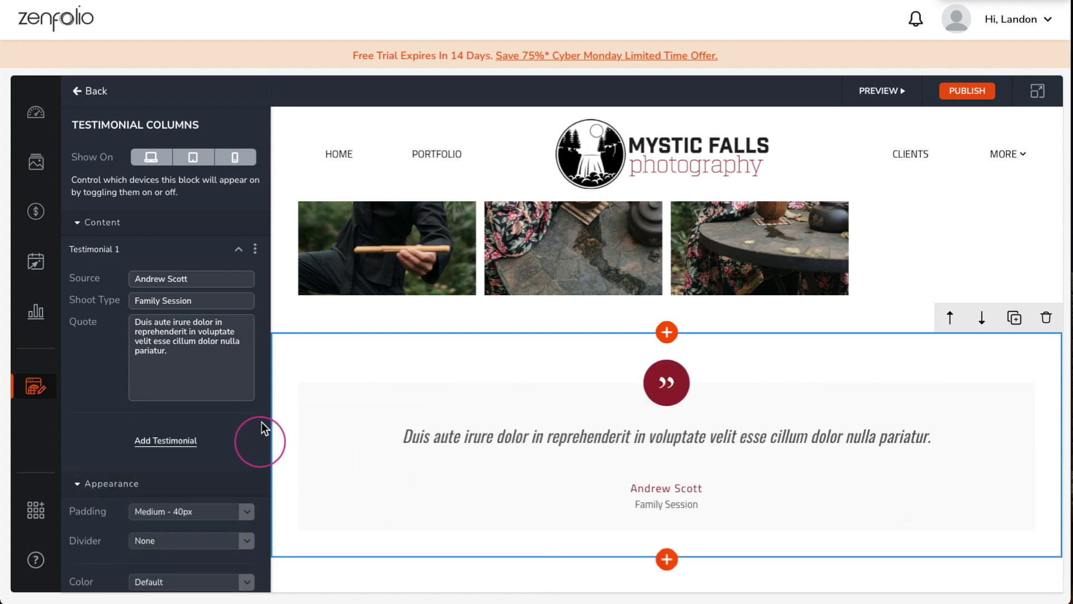
# - Edit the testimonial's source, set shoot type to 'Portrait Session', and paste the new quote
pyautogui.tripleClick(235, 280)
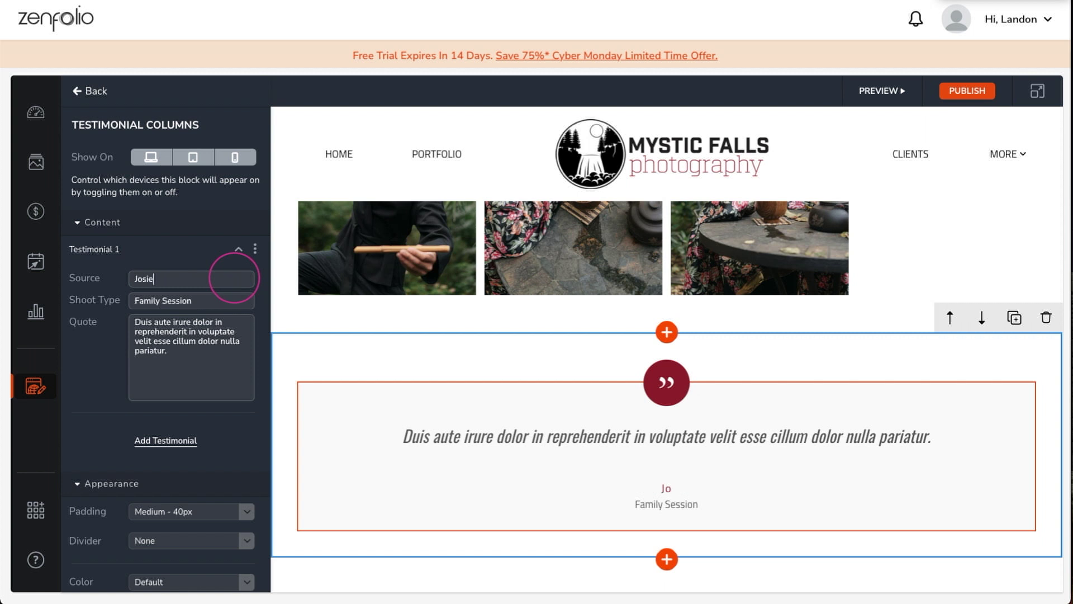
pyautogui.click(242, 301)
pyautogui.write('Portrait Session')
pyautogui.tripleClick(136, 323)
pyautogui.press('BackSpace')
pyautogui.write('SO. MUCH. FUN! I, probably like most people, do not particularly love getting my picture taken! So I was a little nervous about my photo shoot! But oh my, Landon made me feel so comfortable from the second I walked in the door without a stitch of make-up on and my hair in disarray to when I left feeling like a supermodel!')
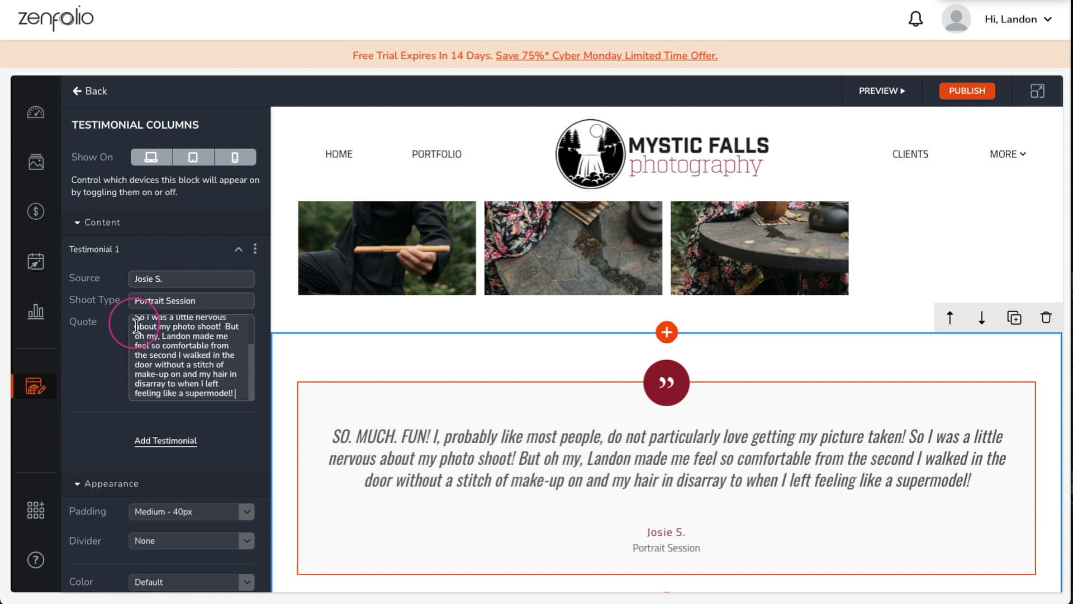
# - Give the testimonial section a Black colour background at 100% opacity
pyautogui.scroll(-3, 246, 338)
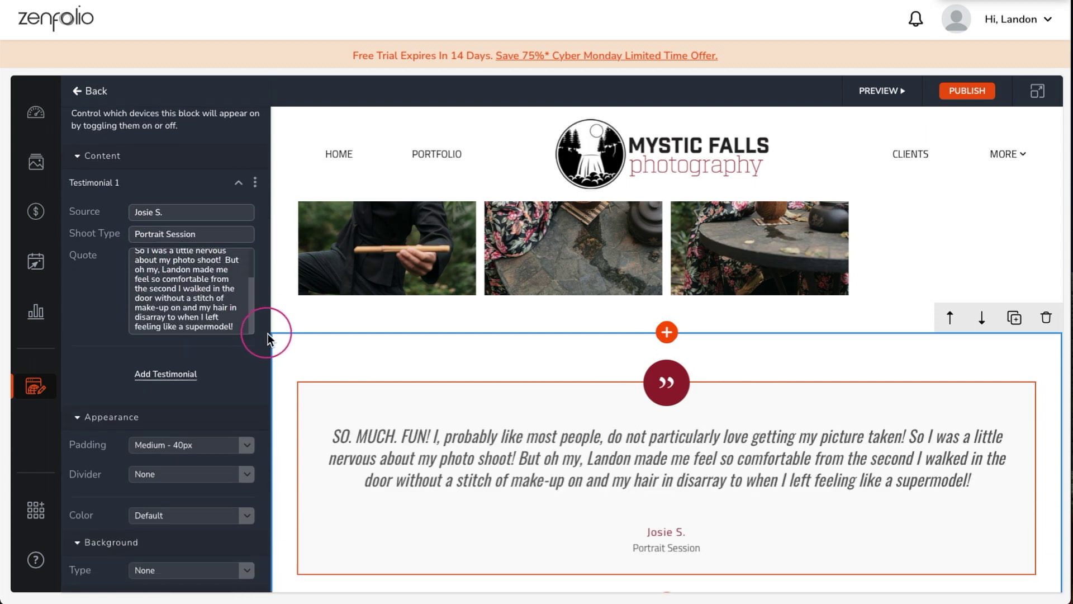
pyautogui.click(243, 494)
pyautogui.click(153, 533)
pyautogui.scroll(-2, 168, 525)
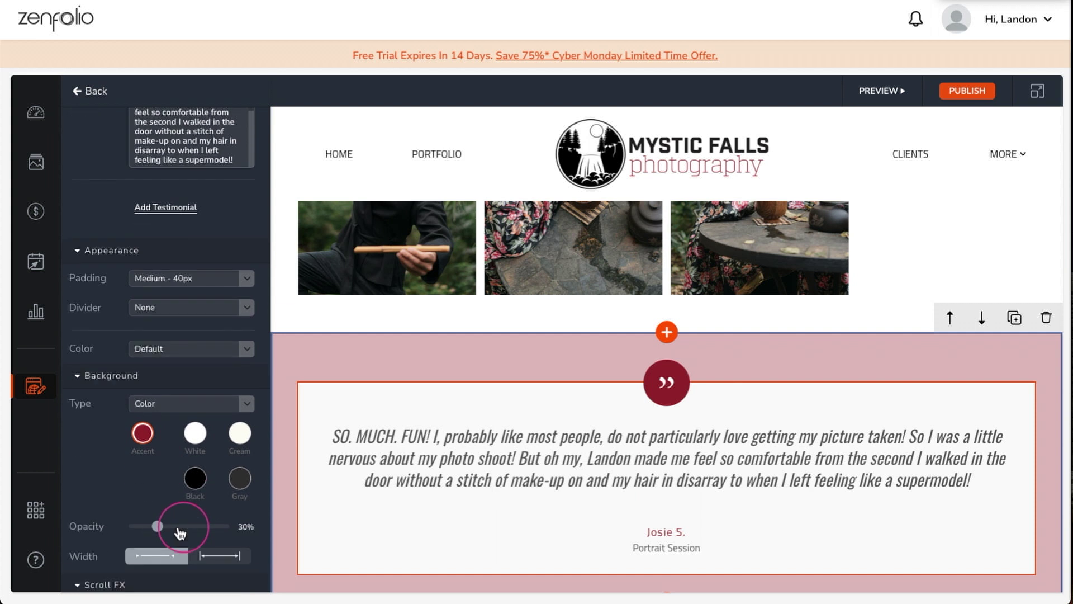
pyautogui.click(195, 472)
pyautogui.moveTo(163, 523); pyautogui.dragTo(236, 526)
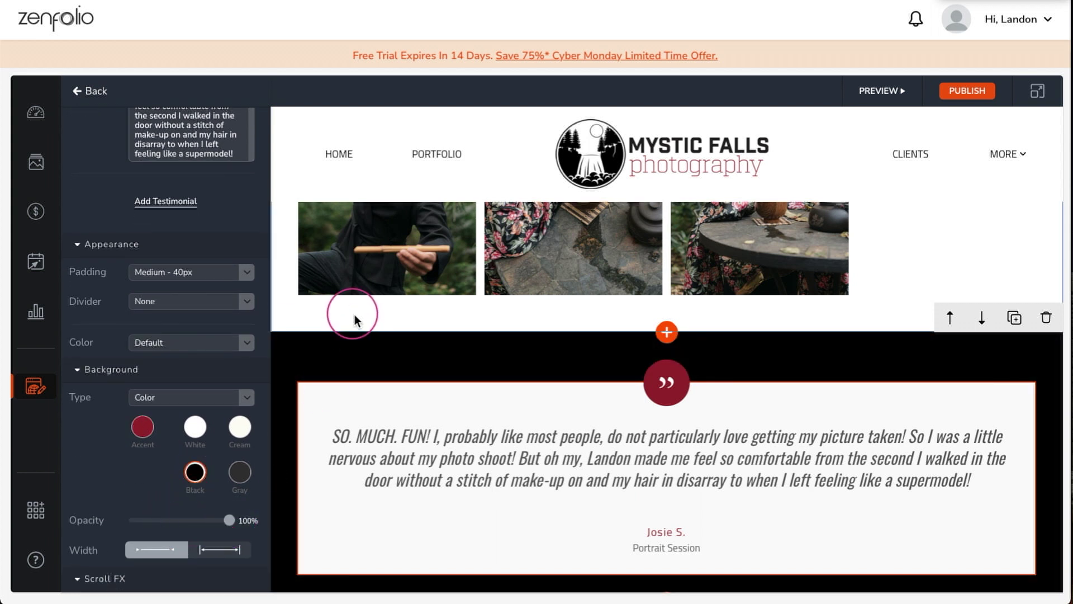
pyautogui.scroll(-9, 335, 330)
pyautogui.scroll(-2, 341, 353)
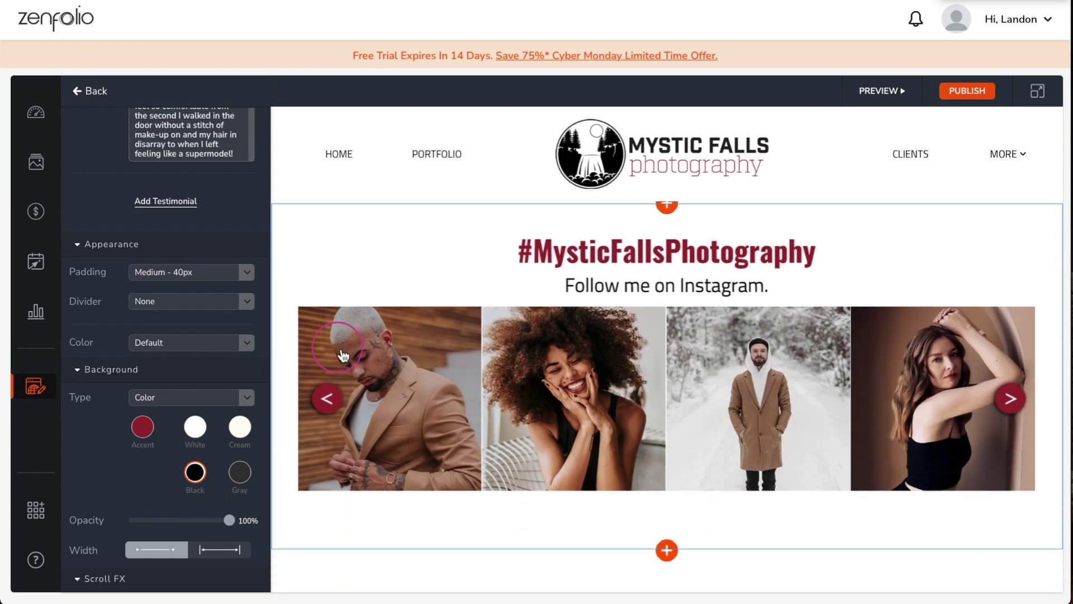
# - Delete the My Portfolio section from the Clients page
pyautogui.click(106, 100)
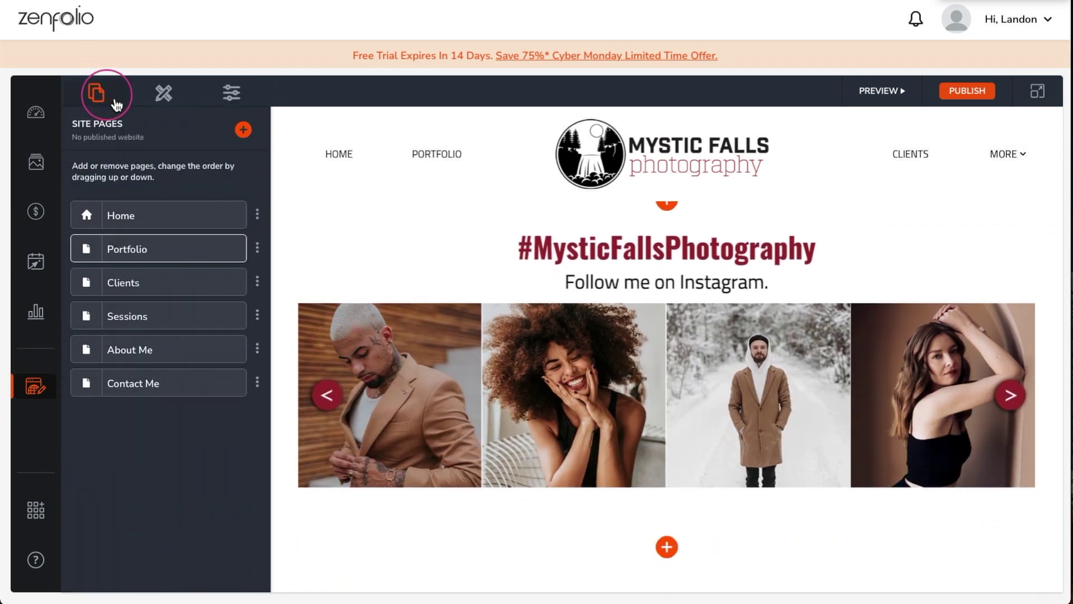
pyautogui.click(141, 290)
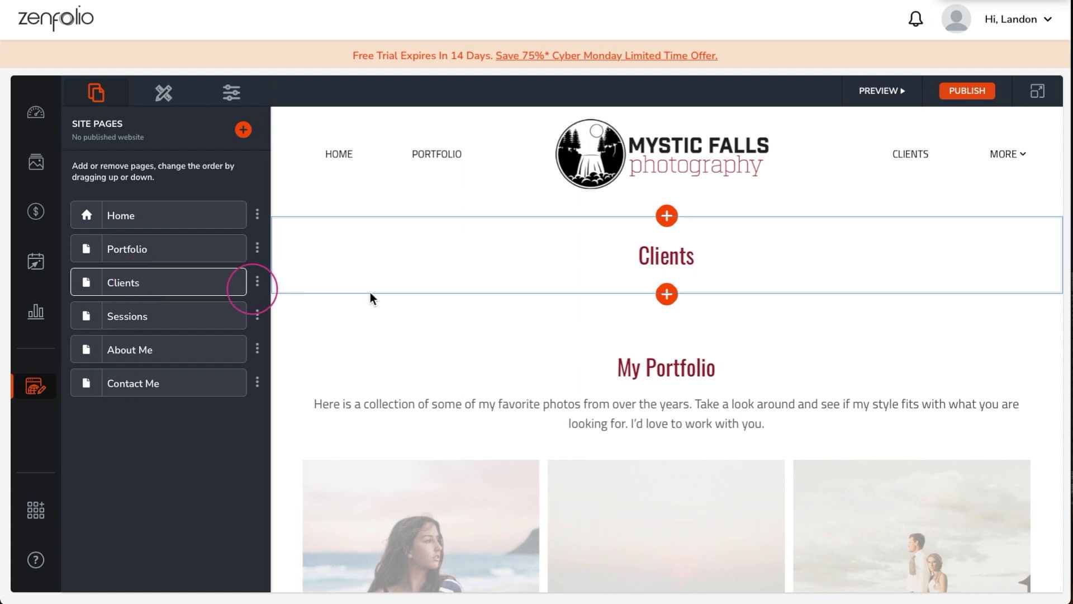
pyautogui.click(521, 324)
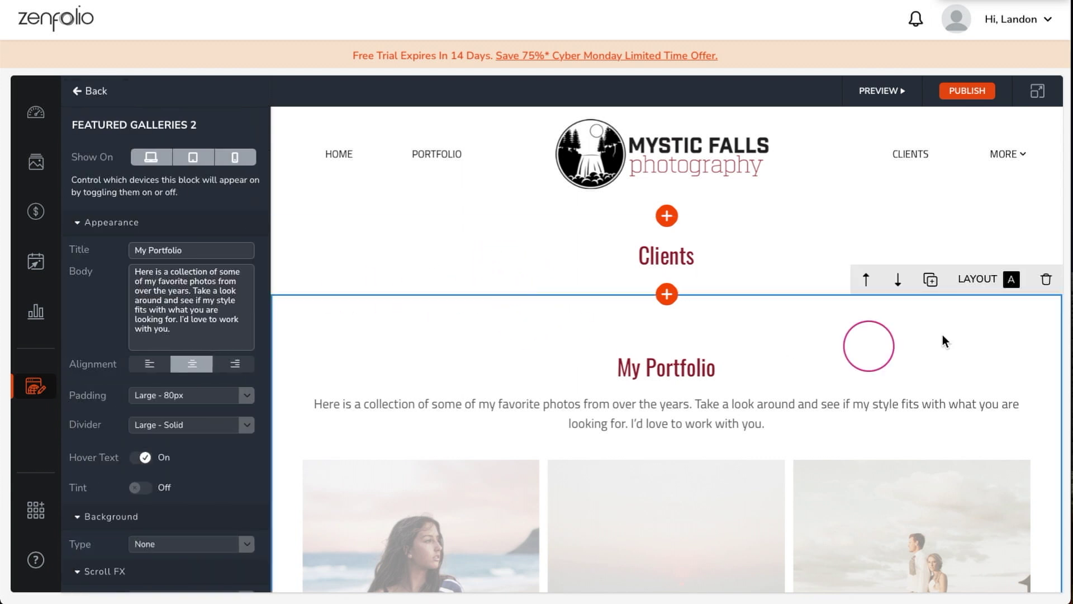
pyautogui.click(1045, 279)
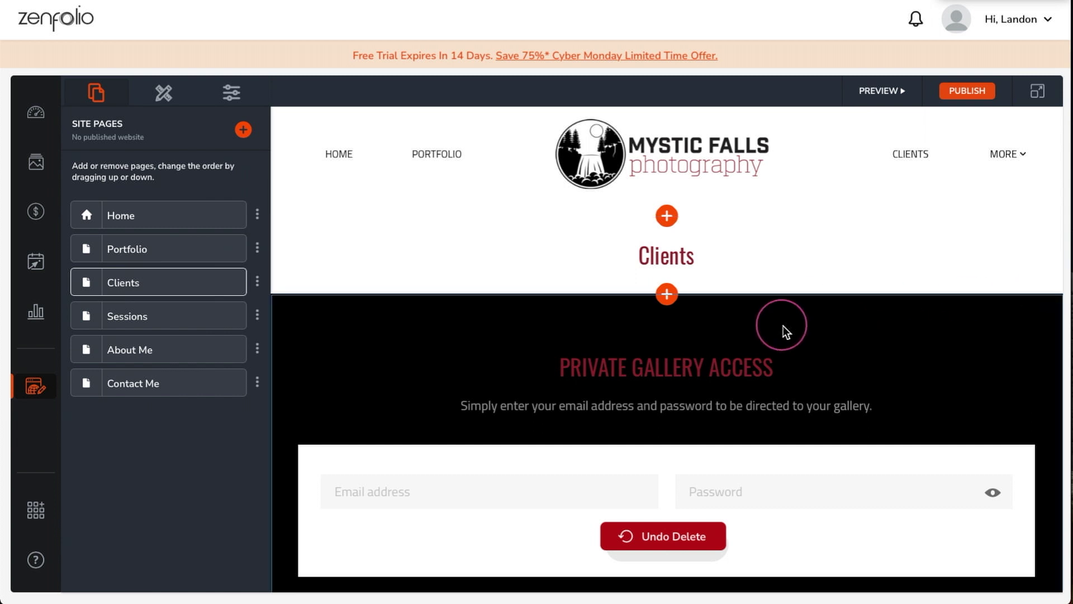
# - Open the Sessions page in the editor
pyautogui.scroll(-2, 782, 329)
pyautogui.scroll(-6, 783, 331)
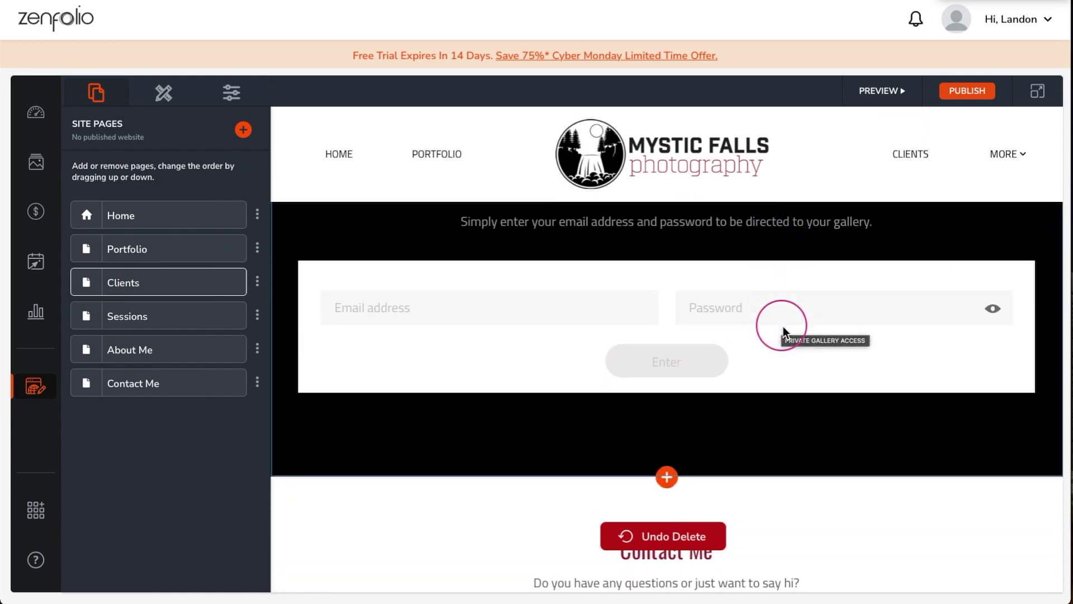
pyautogui.scroll(-5, 789, 330)
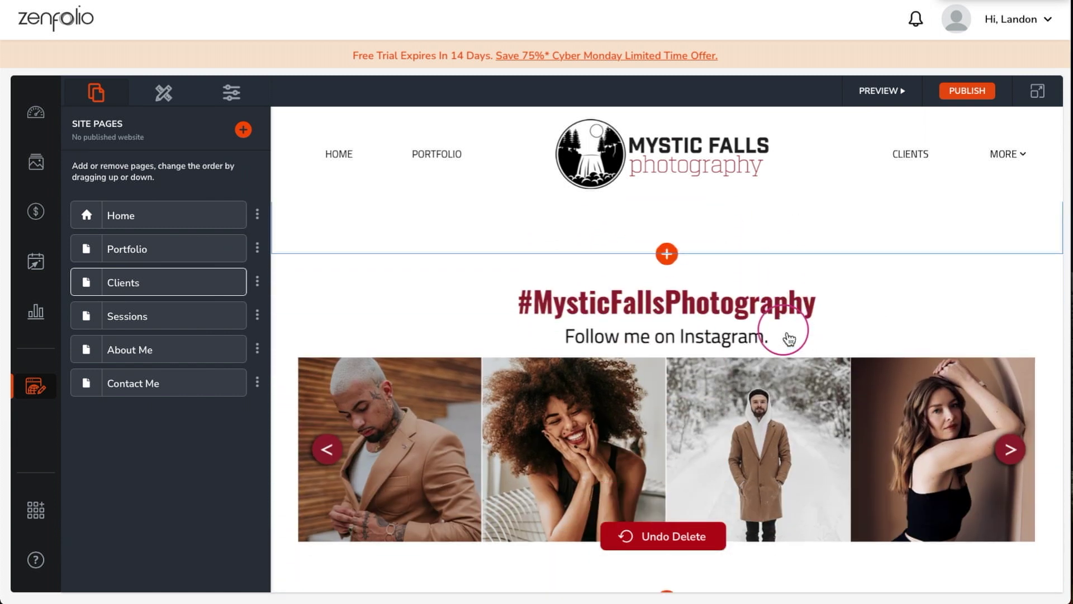
pyautogui.click(134, 329)
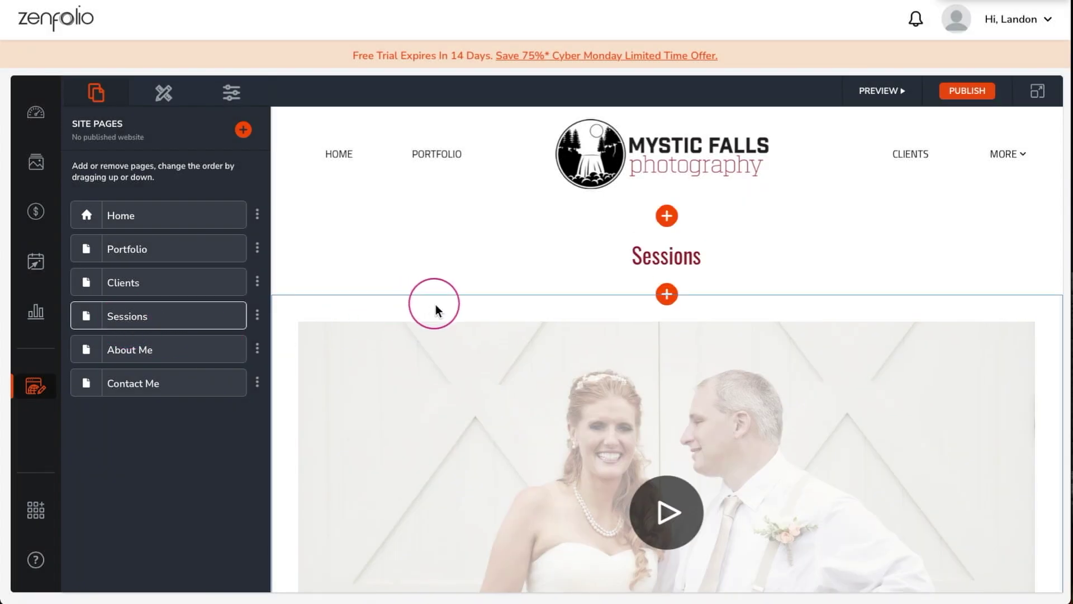
# - Clear the existing video link from the Sessions video section
pyautogui.scroll(-2, 444, 308)
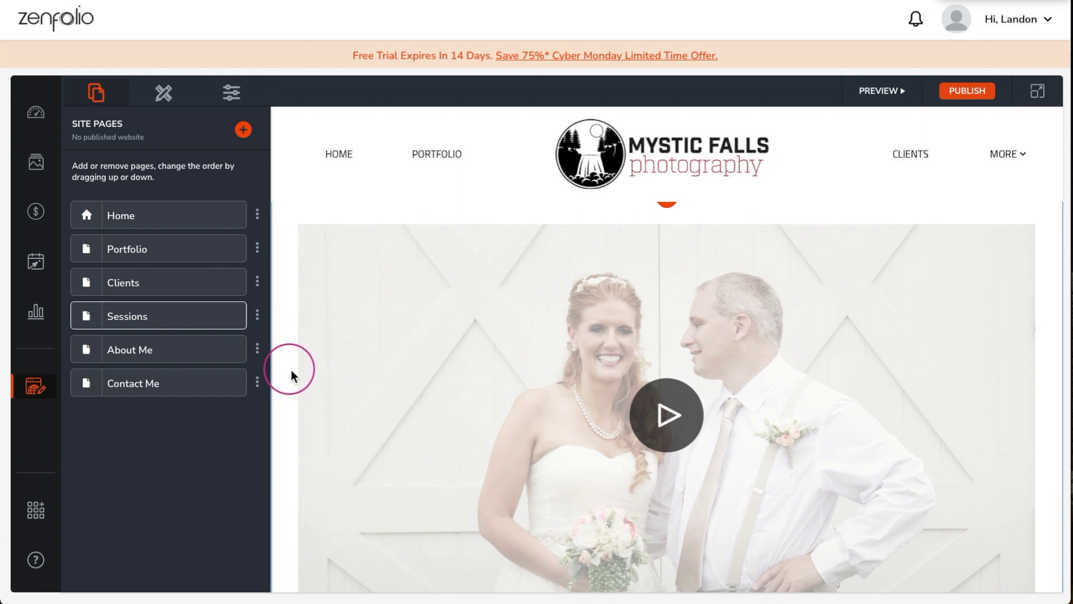
pyautogui.click(291, 370)
pyautogui.tripleClick(222, 251)
pyautogui.press('BackSpace')
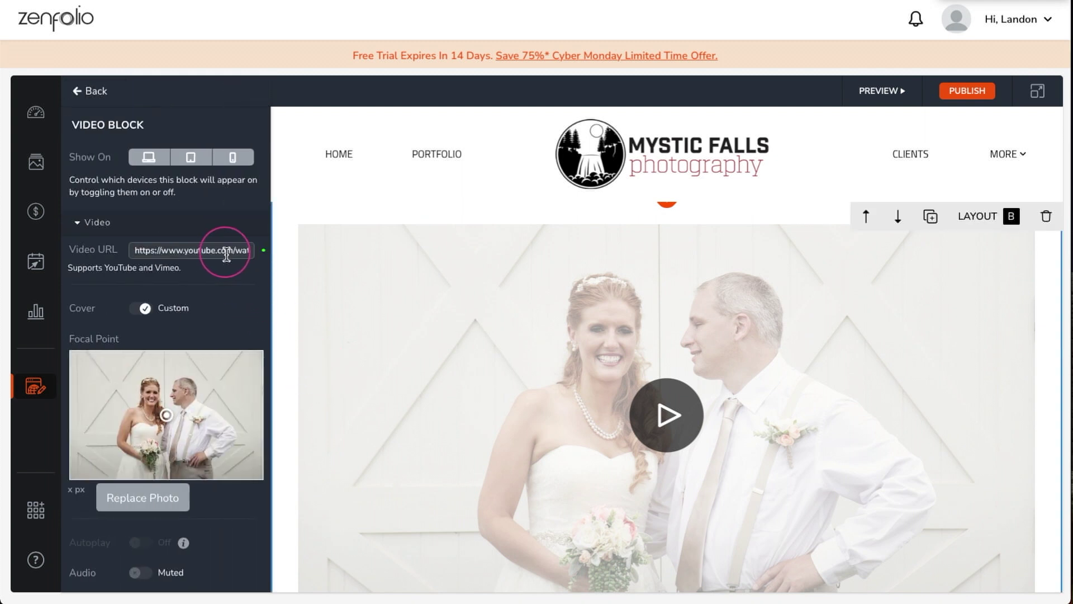
# - Replace the video's cover photo with the uploaded photographer image
pyautogui.scroll(-1, 227, 274)
pyautogui.click(137, 457)
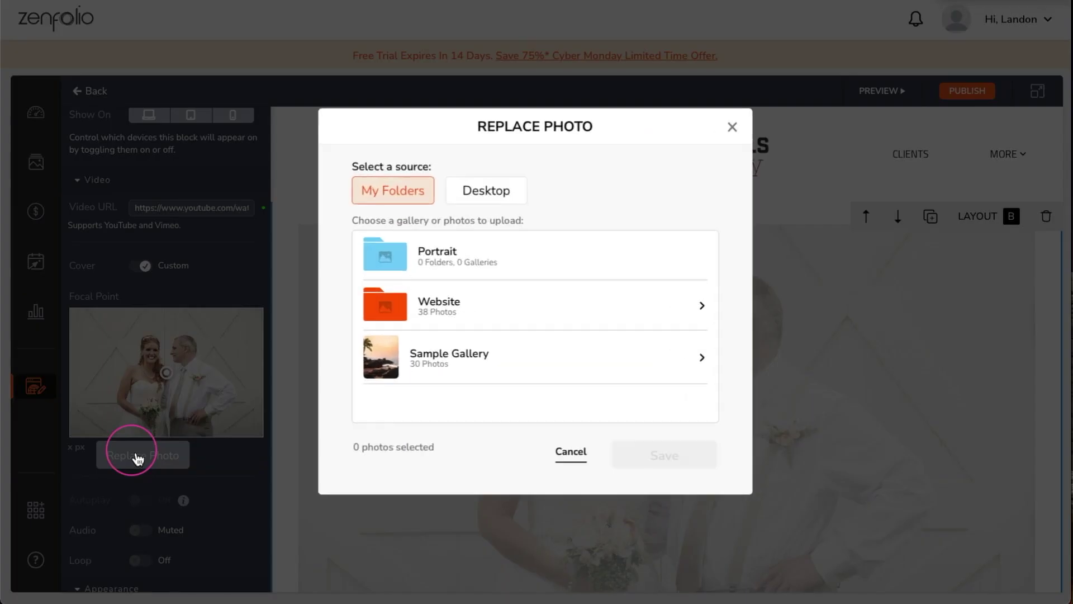
pyautogui.click(478, 197)
pyautogui.click(497, 293)
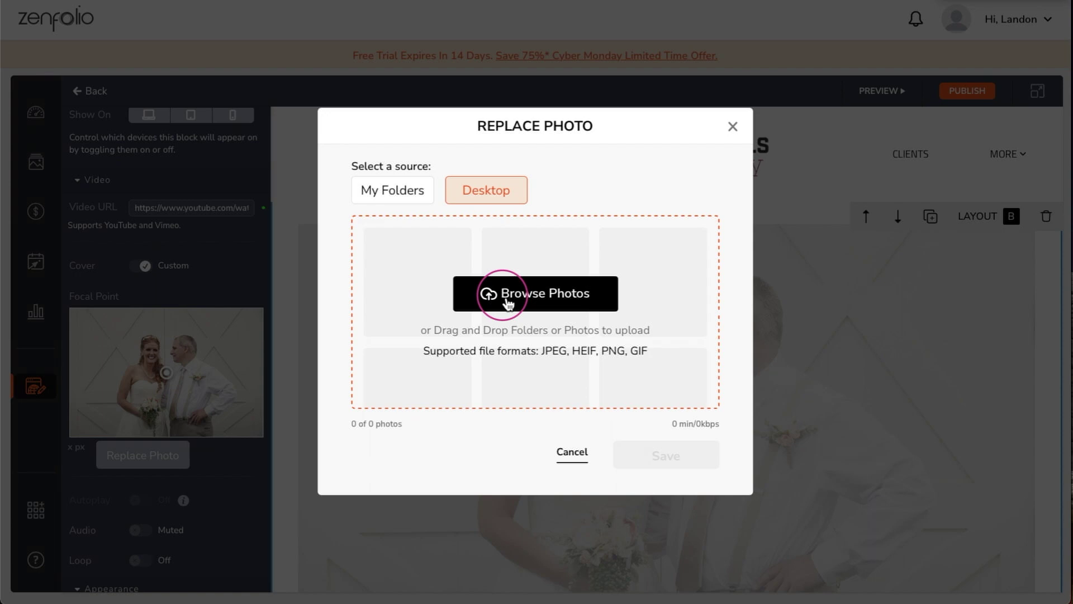
pyautogui.click(508, 302)
pyautogui.click(640, 313)
pyautogui.click(727, 395)
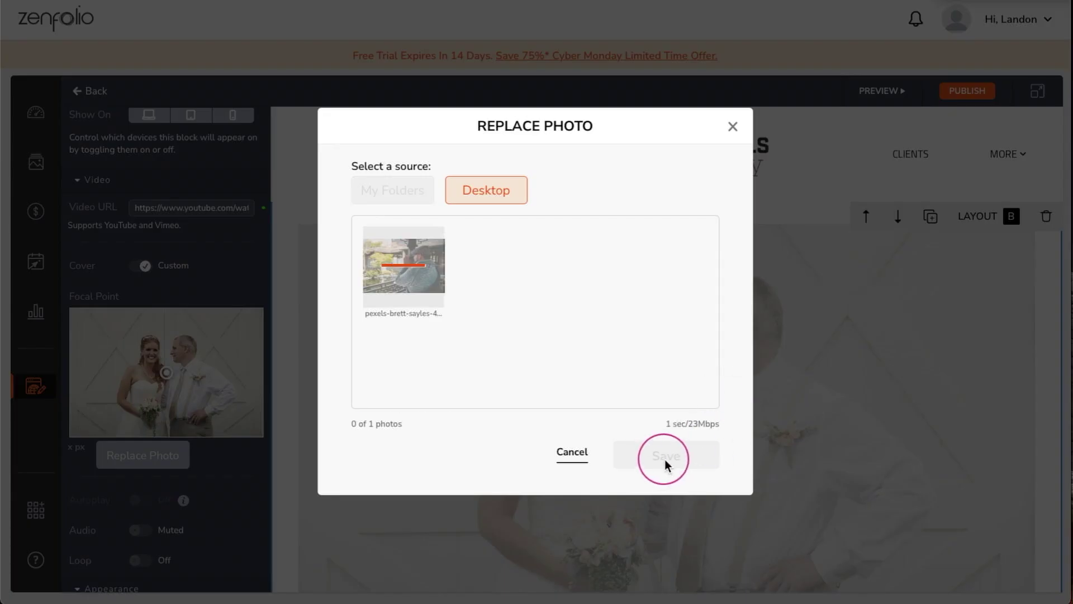
pyautogui.click(666, 456)
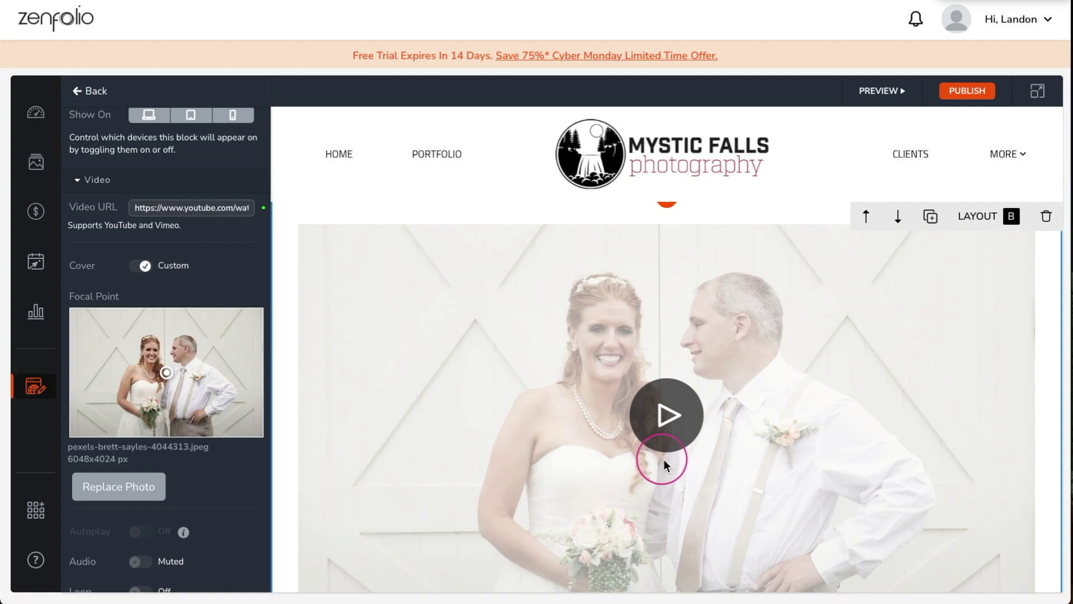
# - Switch to layout C with text beside the video and paste the new Your Session paragraph
pyautogui.click(976, 222)
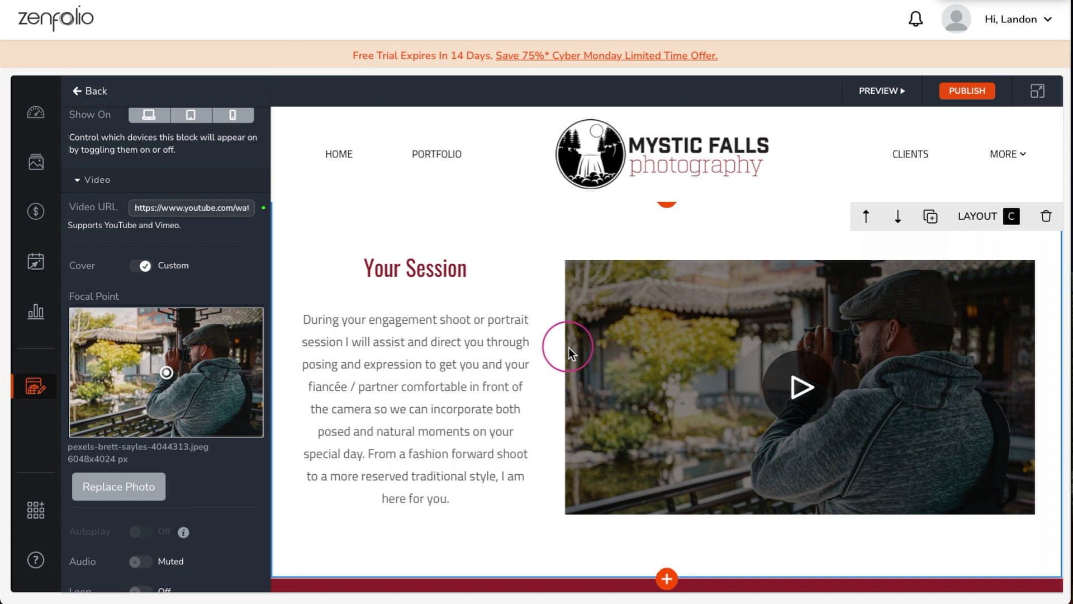
pyautogui.scroll(-5, 244, 268)
pyautogui.click(324, 328)
pyautogui.click(150, 441)
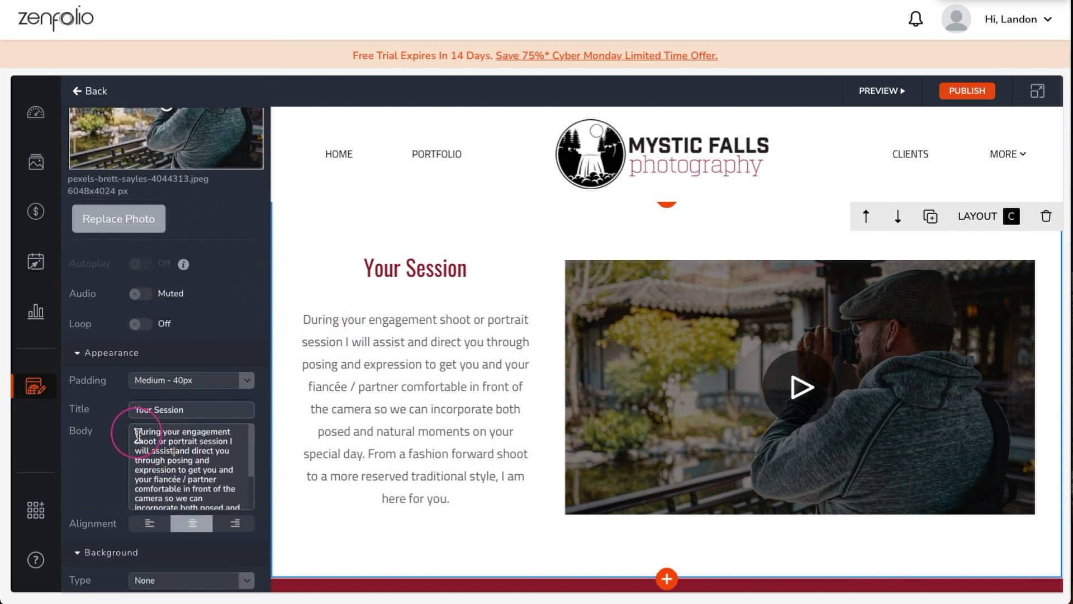
pyautogui.hotkey('ctrl', 'a')
pyautogui.write('Each photo session is an incredible experience in which I focus on capturing details, moments, and personality. The photo sessions are all about you!')
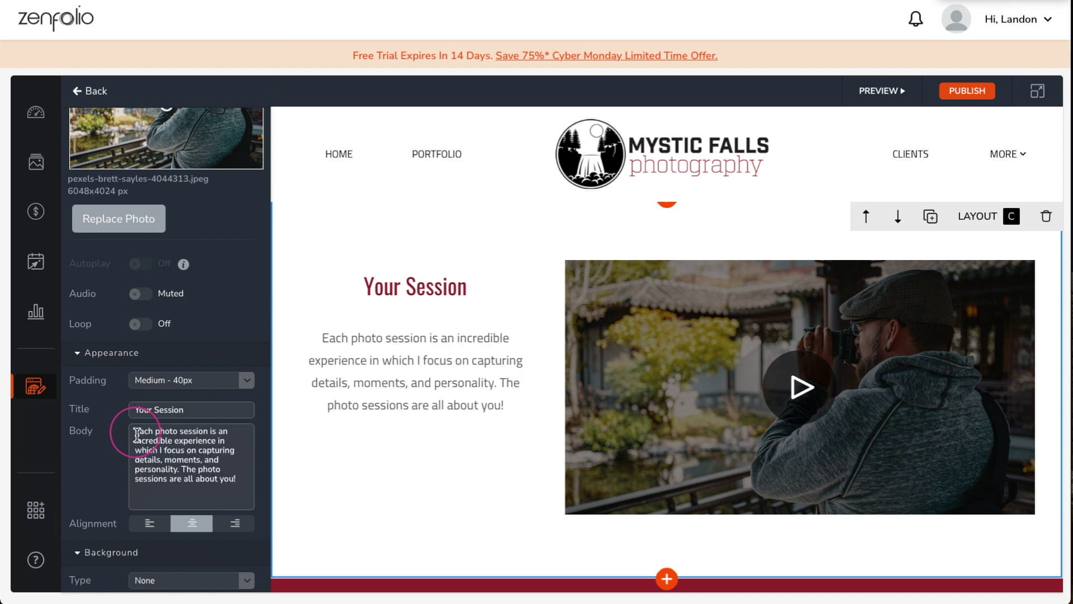
pyautogui.scroll(-5, 328, 467)
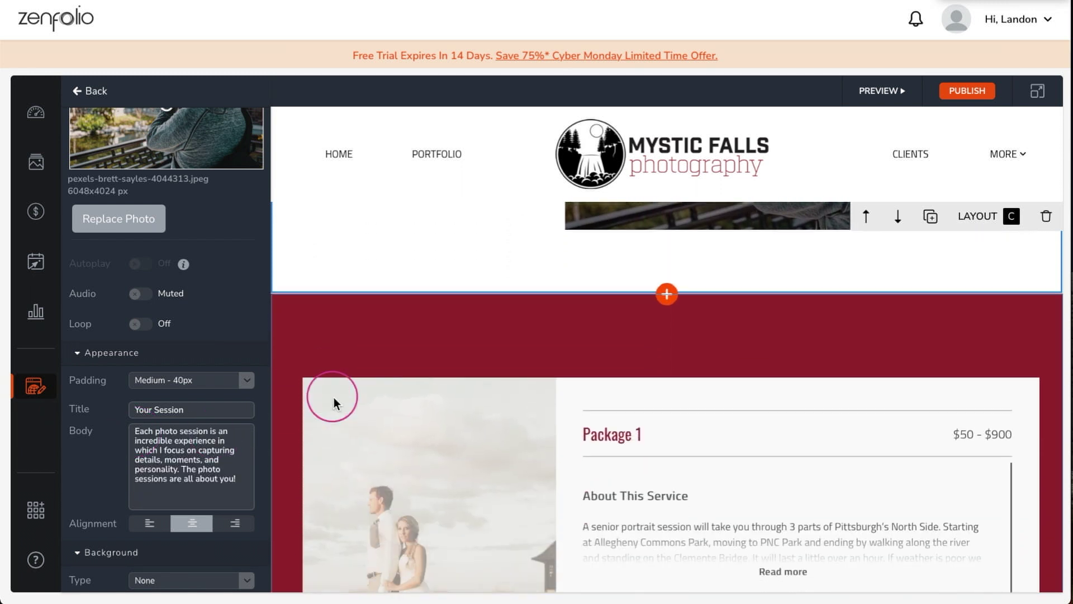
# - Replace Package 1's photo with the smiling portrait and move its focal point to the face
pyautogui.scroll(-2, 335, 414)
pyautogui.click(372, 421)
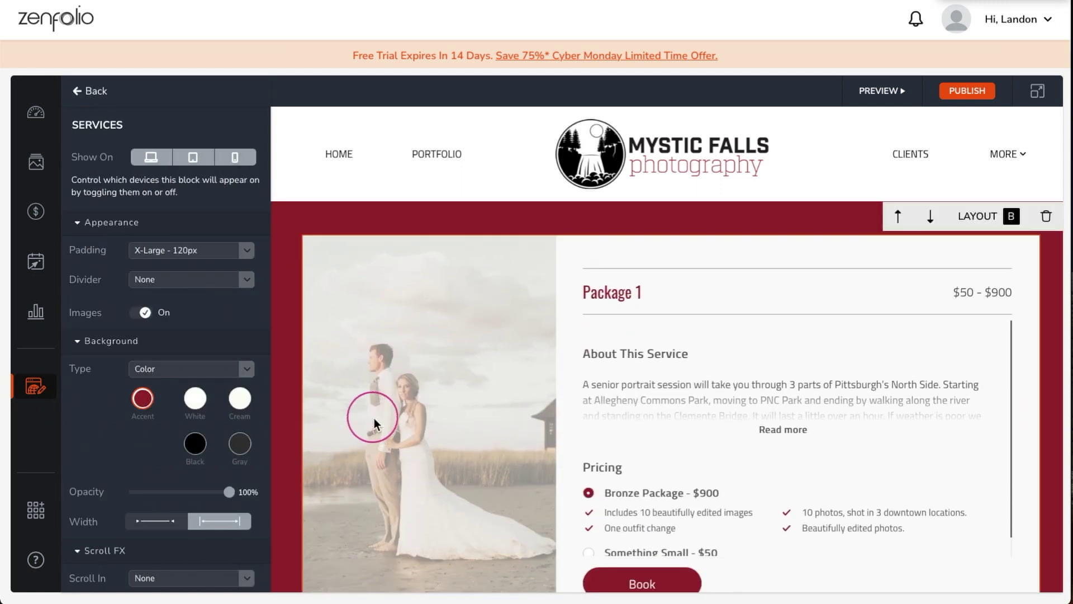
pyautogui.scroll(-5, 257, 349)
pyautogui.click(192, 554)
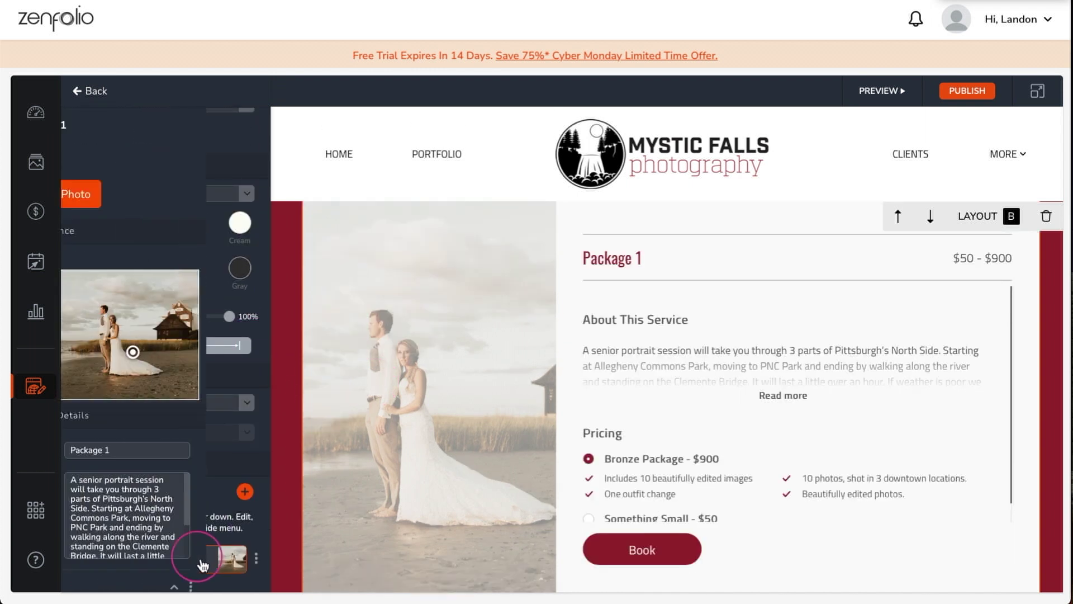
pyautogui.click(137, 190)
pyautogui.click(462, 189)
pyautogui.click(504, 288)
pyautogui.click(432, 313)
pyautogui.click(728, 396)
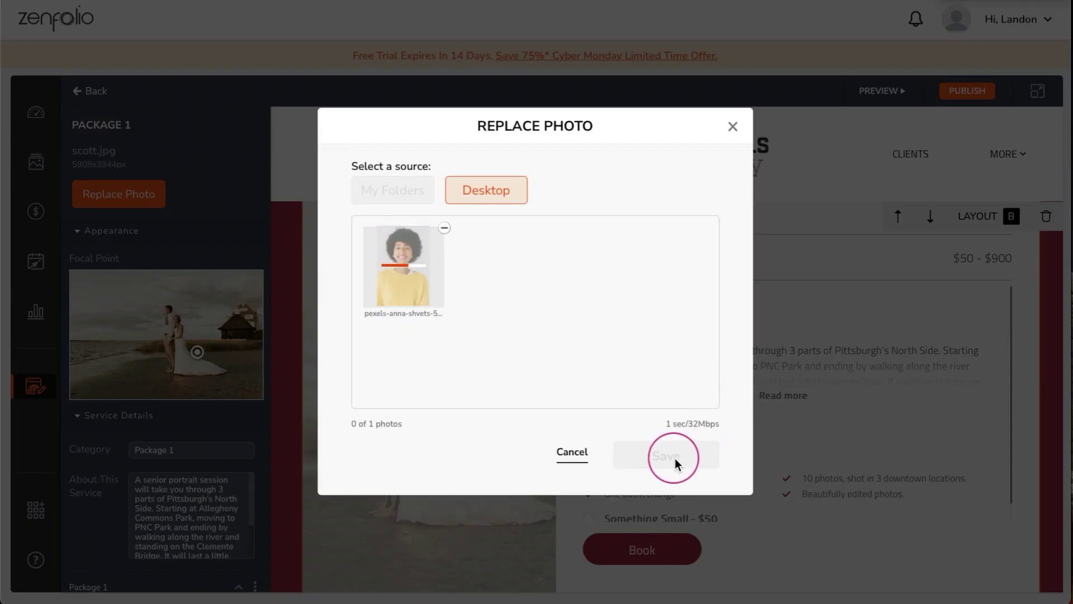
pyautogui.click(666, 459)
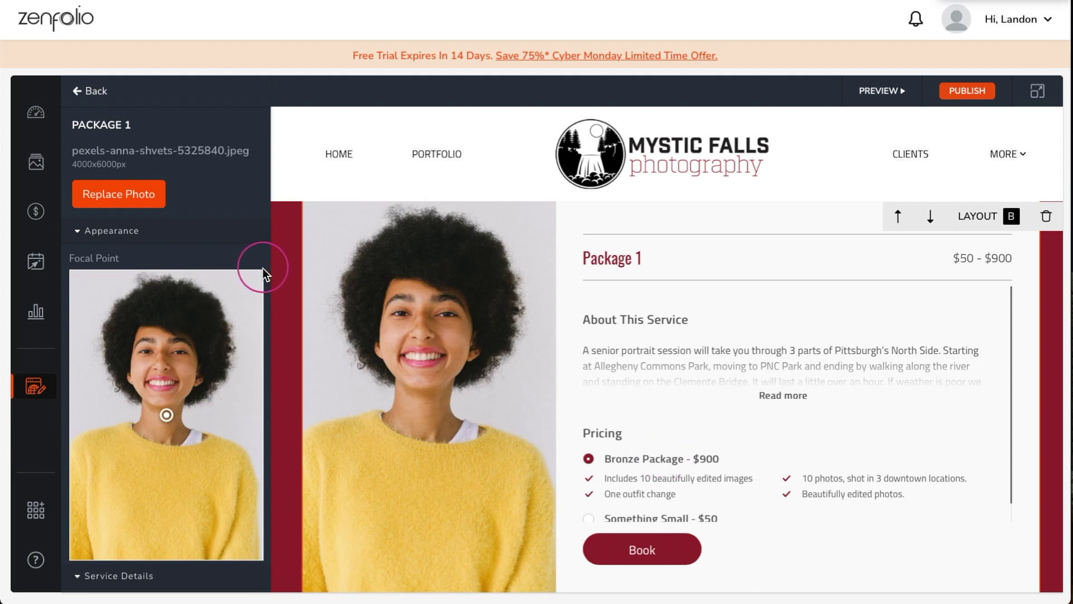
pyautogui.click(166, 411)
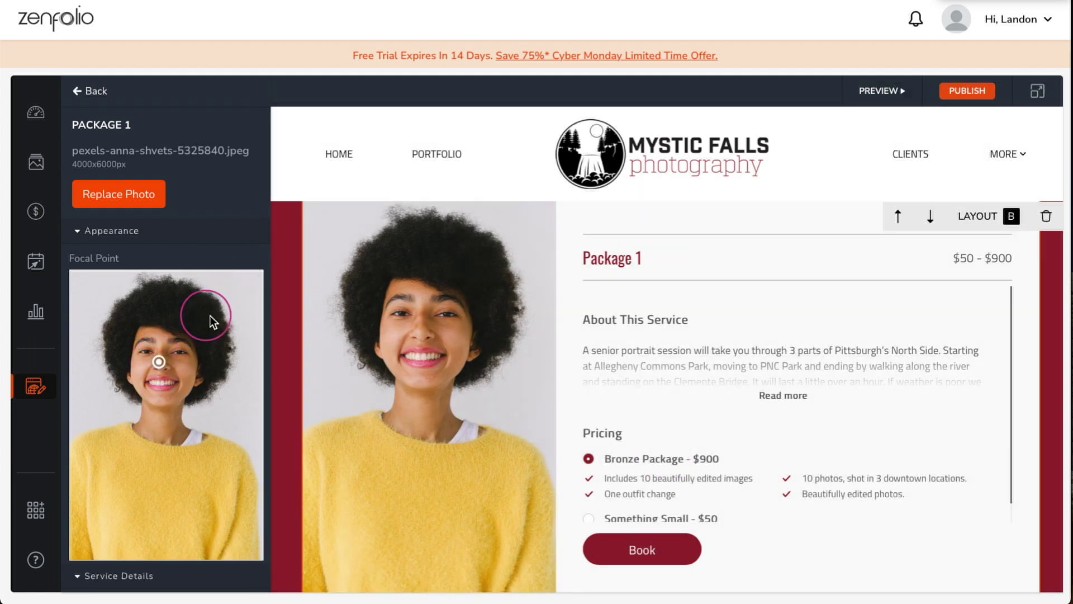
# - Replace the 1 Hour Portrait Session description with the new pasted text
pyautogui.scroll(-5, 247, 323)
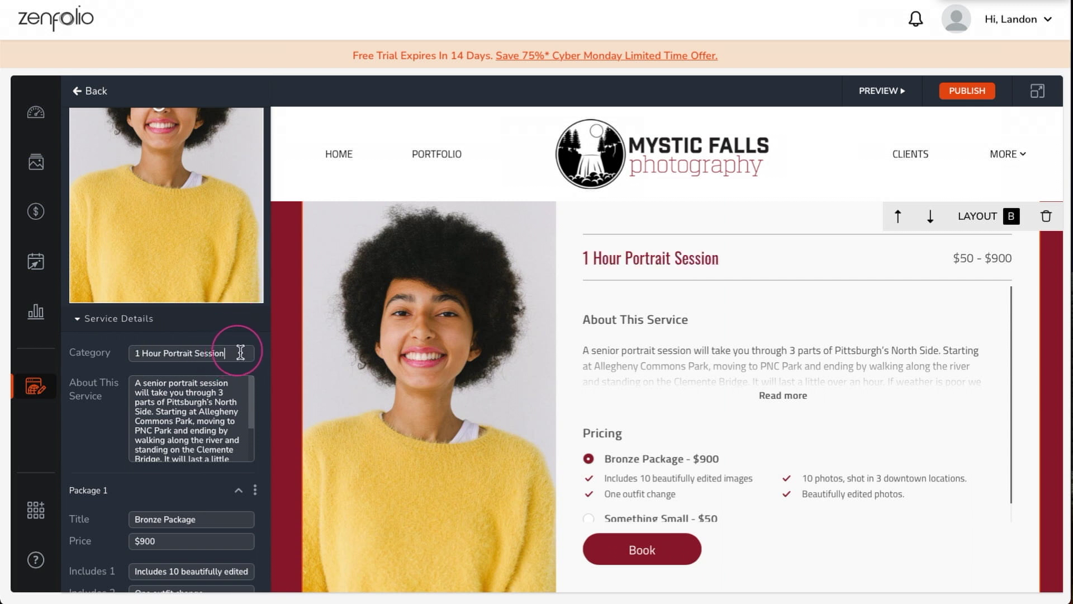
pyautogui.scroll(-2, 240, 352)
pyautogui.tripleClick(234, 324)
pyautogui.press('BackSpace')
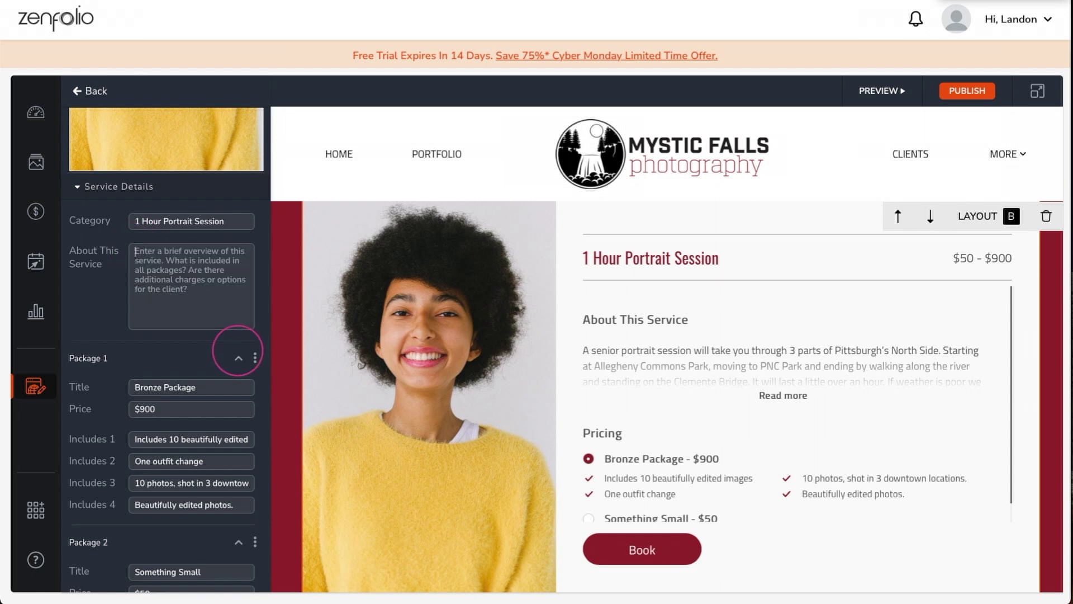
pyautogui.click(141, 260)
pyautogui.write('Your portrait session will be completely customized to your vision. I think the most beautiful portraits are taken in a fun relaxed atmosphere! We work together on your session from beginning to end! We can meet for coffee, or chat on the phone discussing the perfect location(s), outfits, props, hair and makeup, and whatever else comes to mind!')
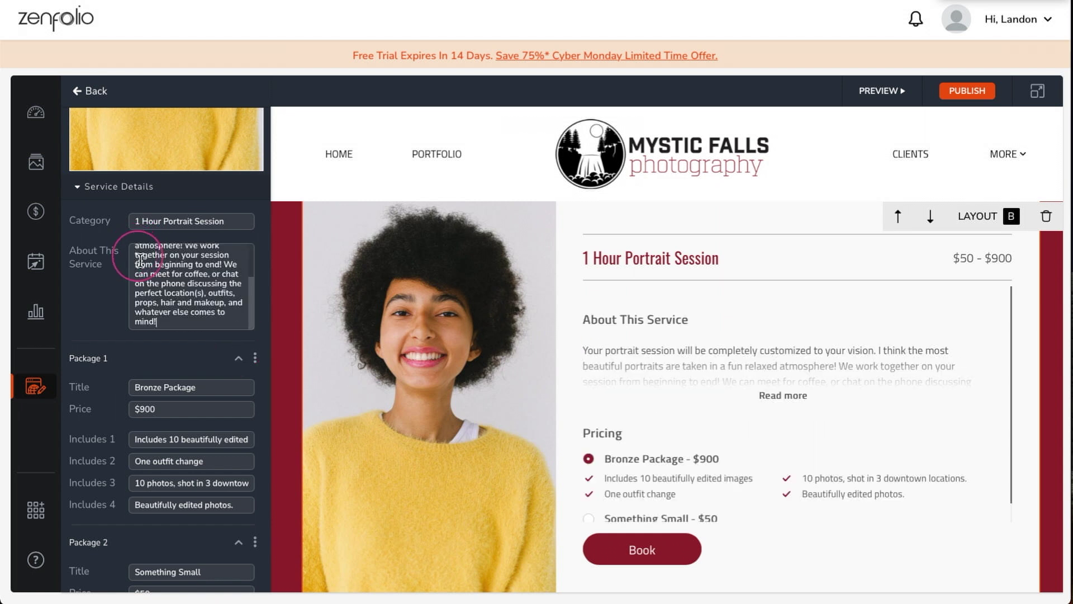
# - Set the Studio Session price to $200 and retitle the Something Small package as Location Session
pyautogui.scroll(-2, 140, 260)
pyautogui.moveTo(242, 272); pyautogui.dragTo(139, 273)
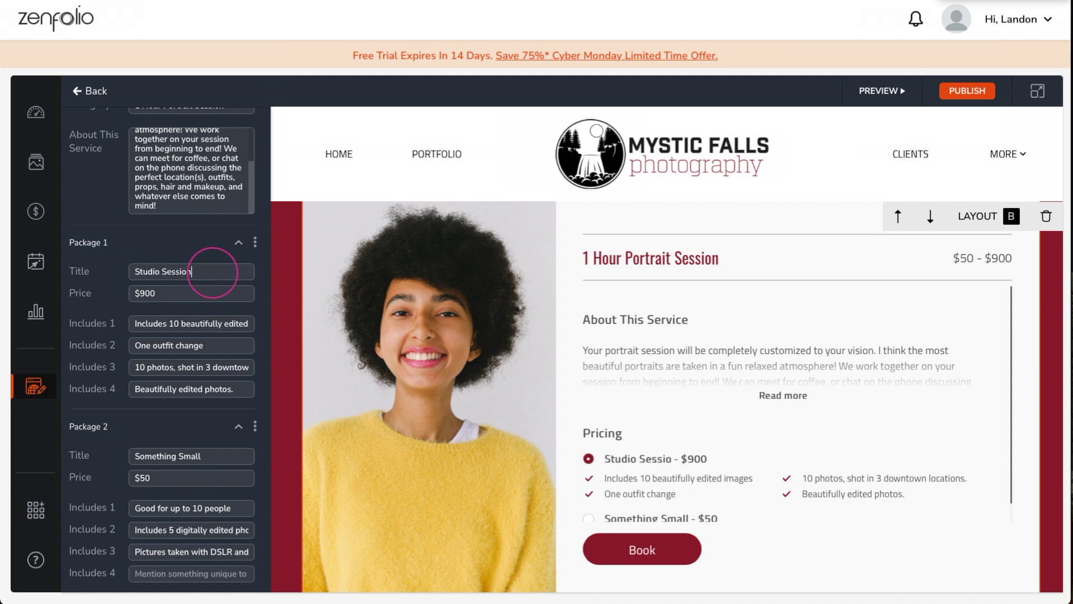
pyautogui.write('2')
pyautogui.scroll(-1, 209, 358)
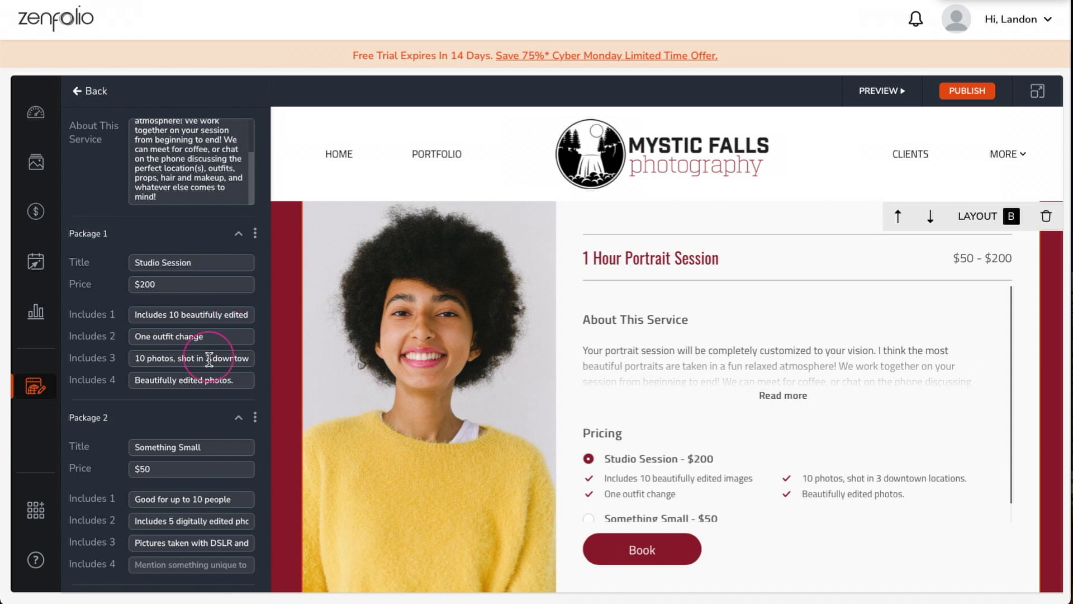
pyautogui.moveTo(208, 361); pyautogui.dragTo(264, 367)
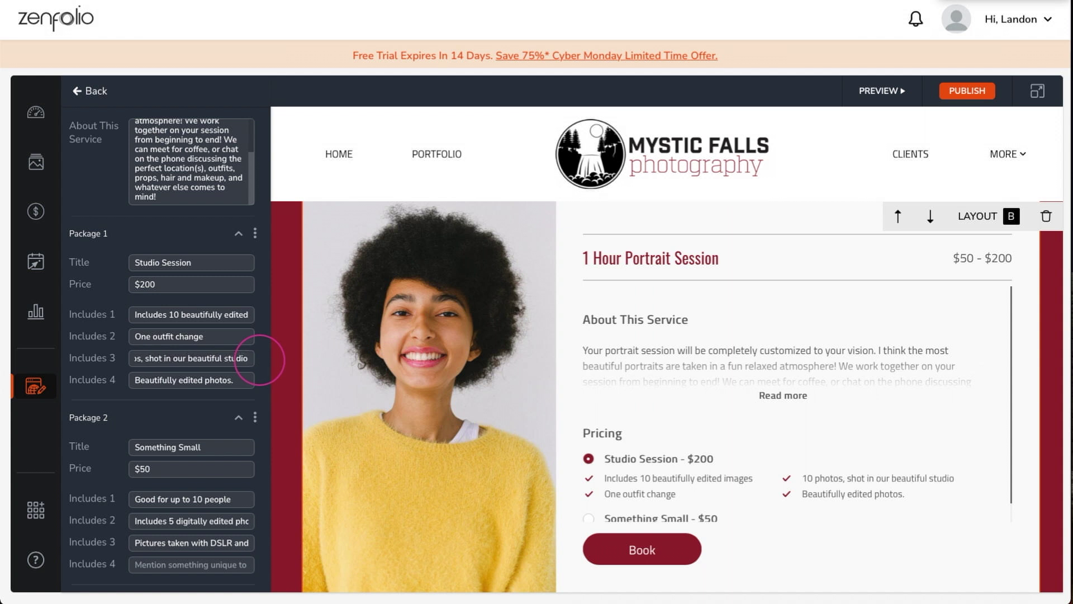
pyautogui.scroll(-2, 261, 364)
pyautogui.tripleClick(219, 356)
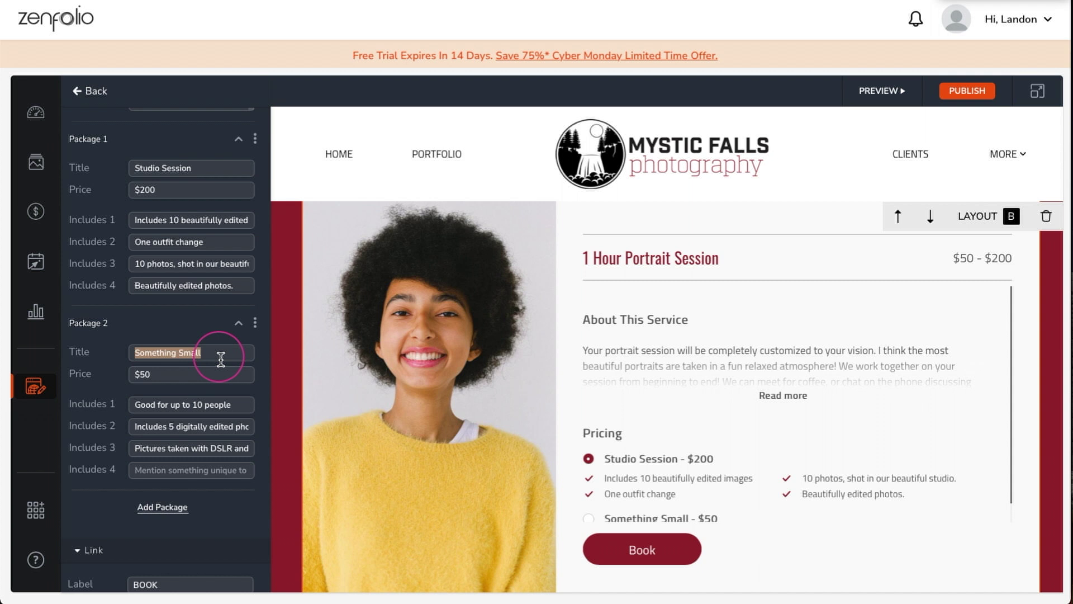
pyautogui.write('Location Session')
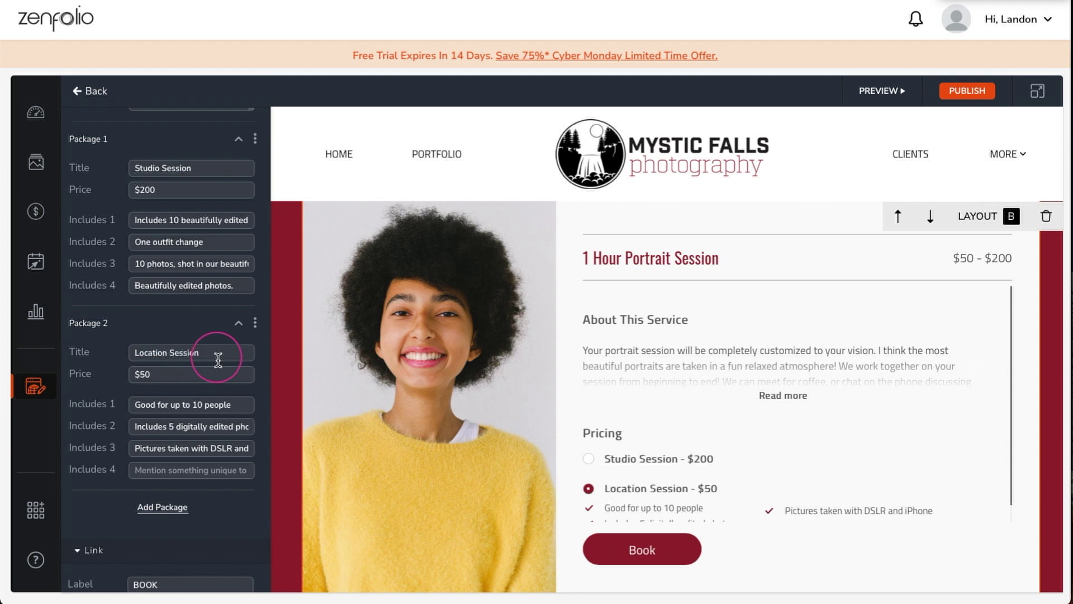
pyautogui.write('2')
# - Rewrite Package 2's inclusions with edited images, One outfit change, and a location of choice
pyautogui.tripleClick(230, 222)
pyautogui.hotkey('ctrl', 'c')
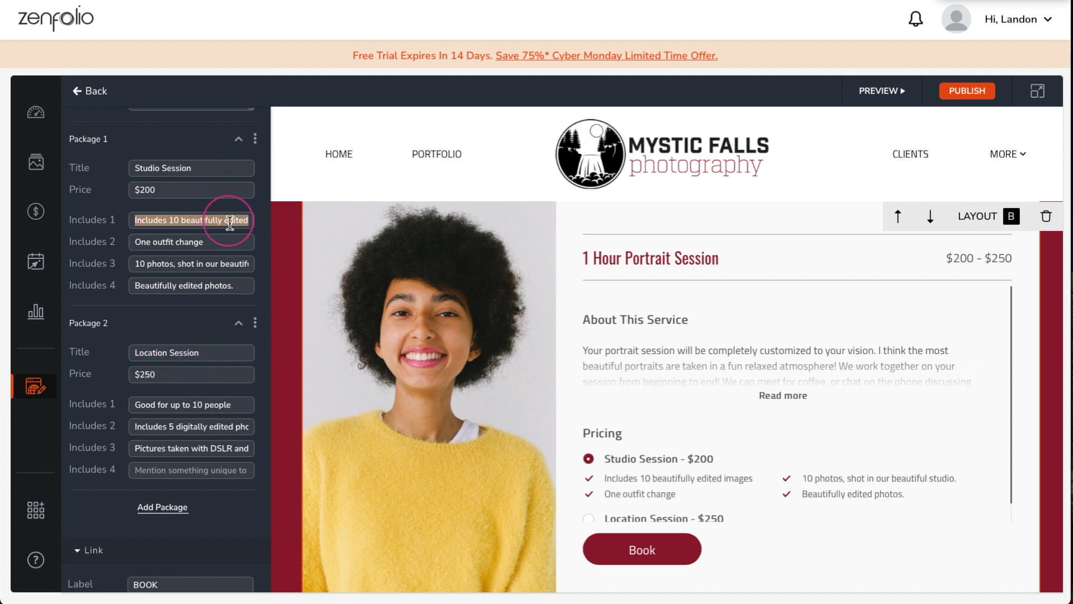
pyautogui.tripleClick(223, 411)
pyautogui.hotkey('ctrl', 'v')
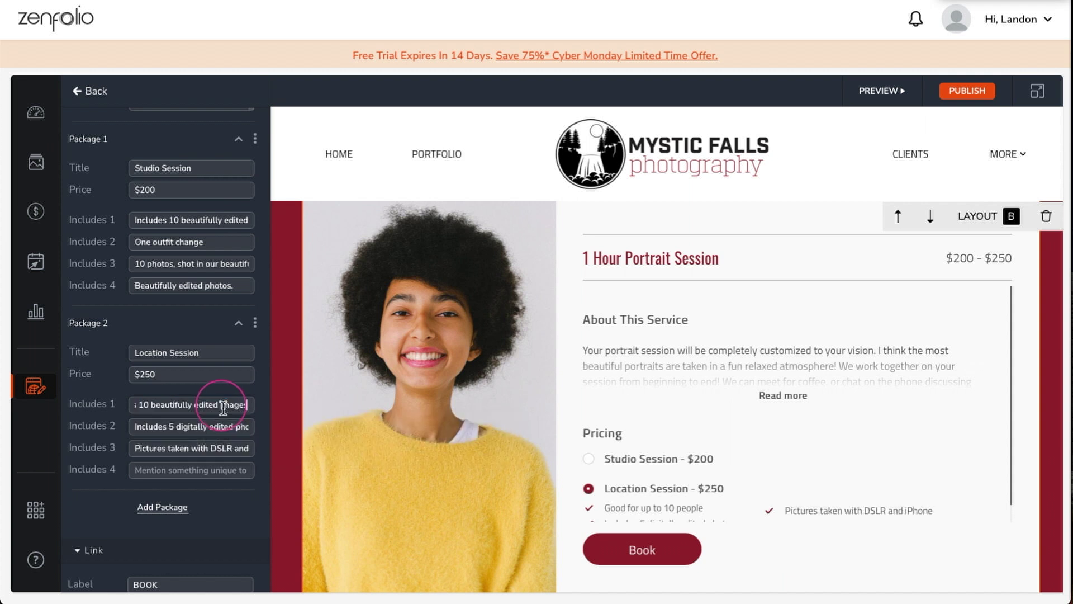
pyautogui.doubleClick(173, 428)
pyautogui.write('10')
pyautogui.tripleClick(154, 428)
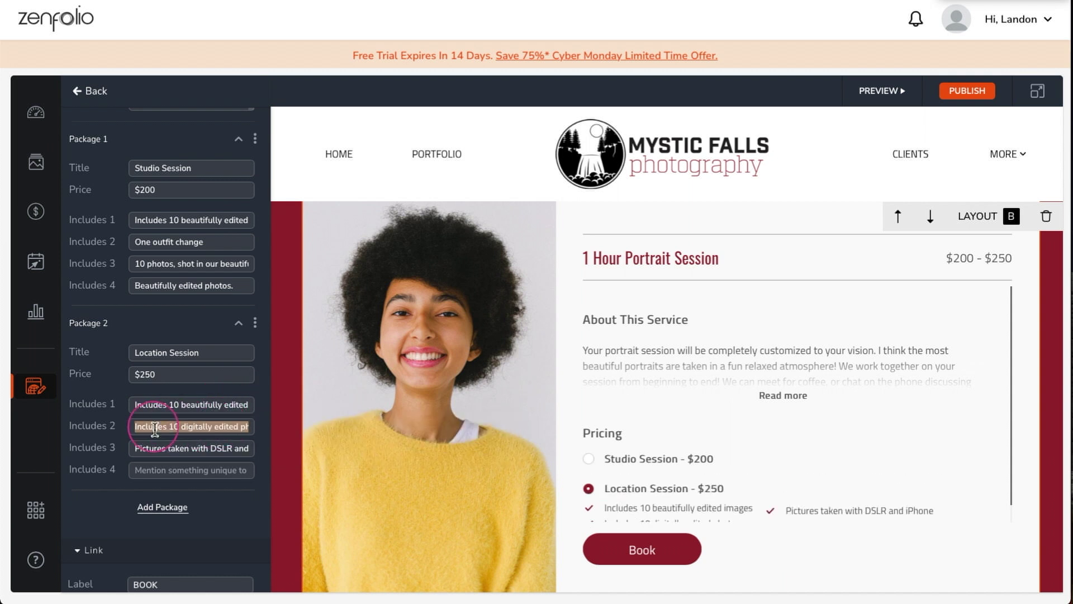
pyautogui.write('One outfit change')
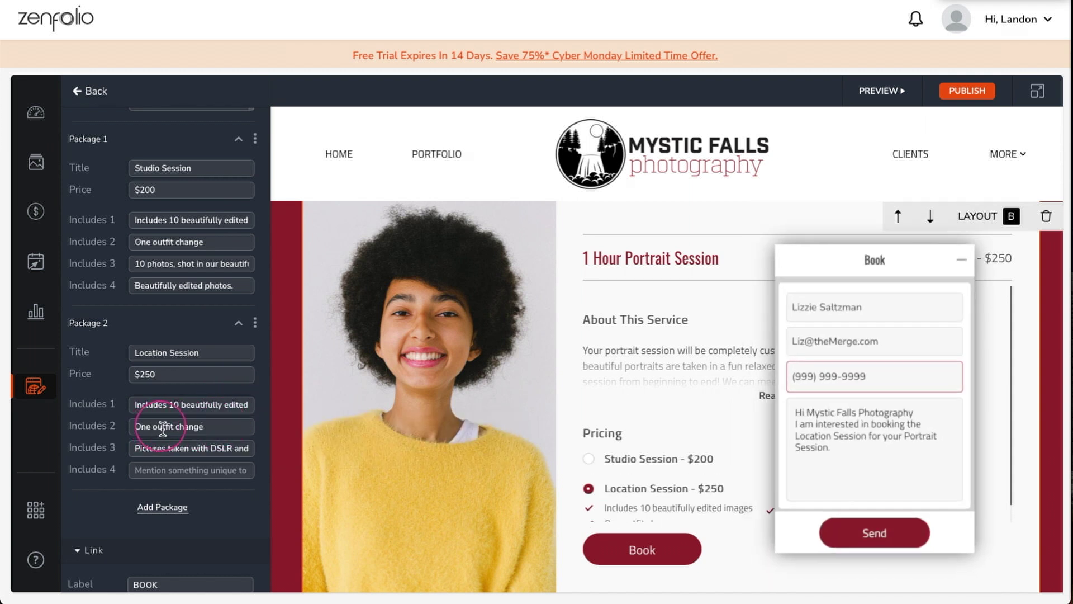
pyautogui.tripleClick(190, 449)
pyautogui.write('Shot in location of your choice')
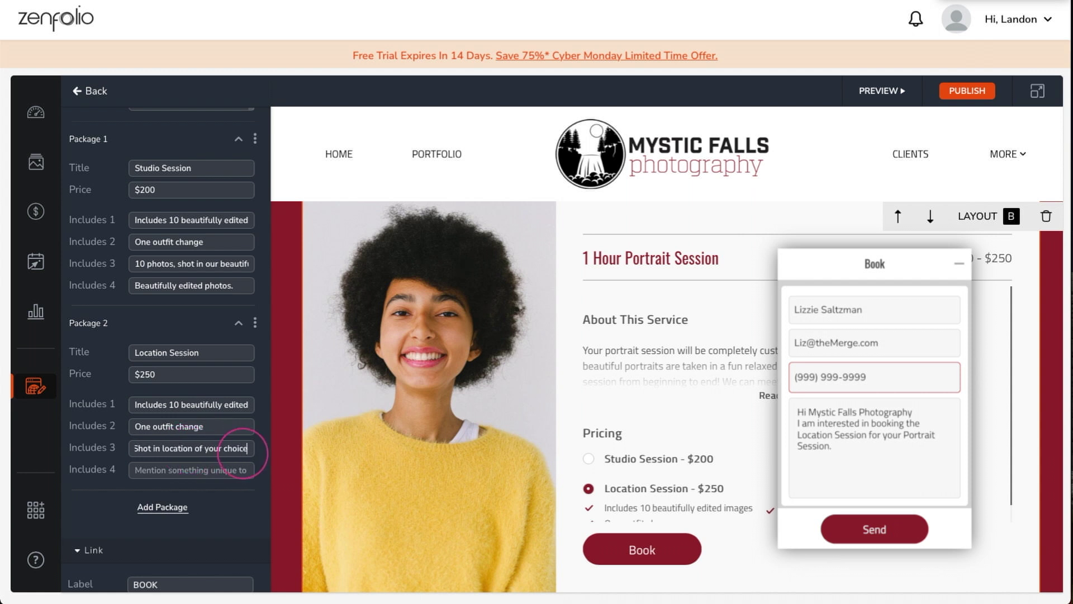
pyautogui.click(262, 463)
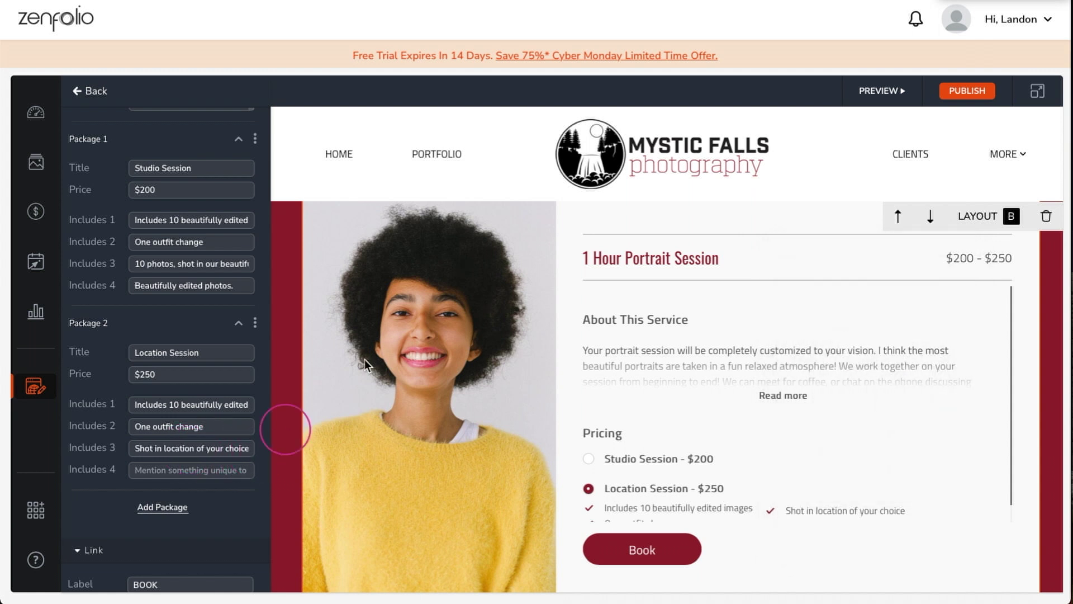
# - Replace the FAQ's placeholder text with Q&As on photography style, 6-8 week delivery and booking
pyautogui.scroll(-2, 595, 283)
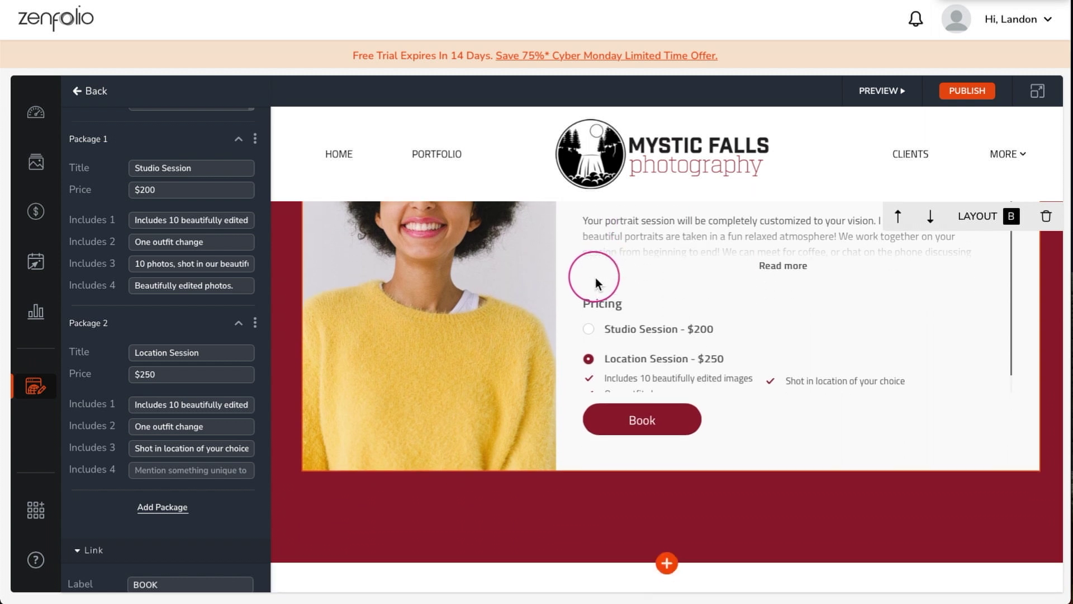
pyautogui.scroll(-3, 615, 277)
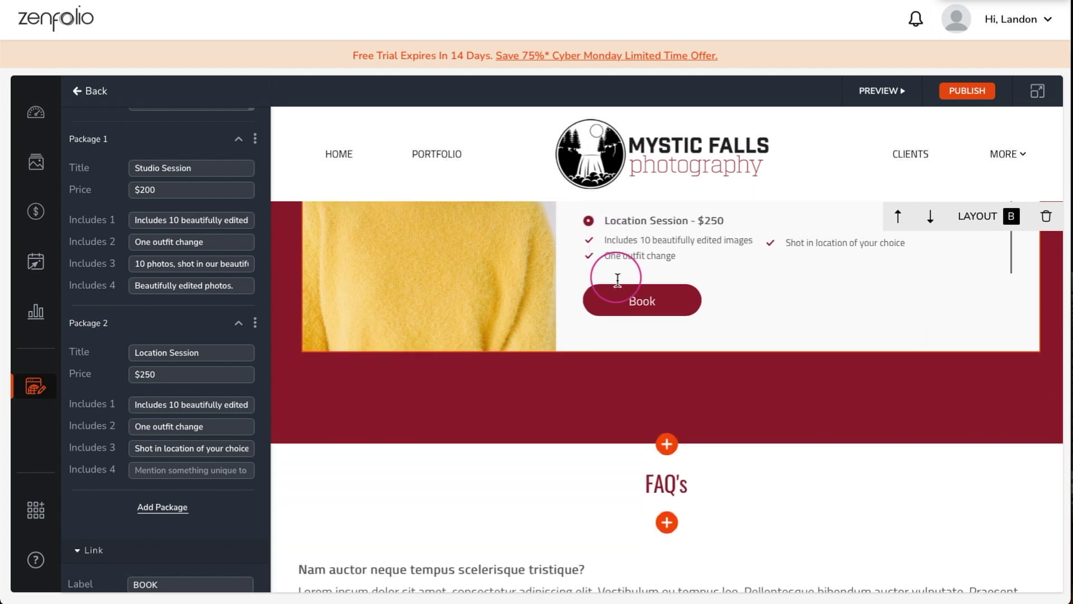
pyautogui.scroll(-4, 518, 313)
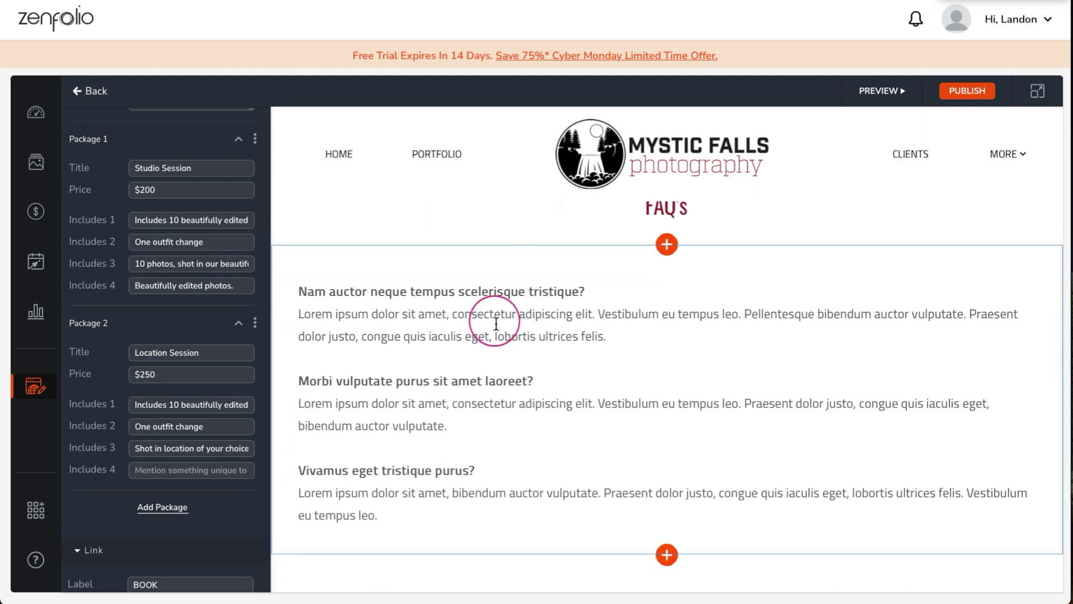
pyautogui.click(616, 273)
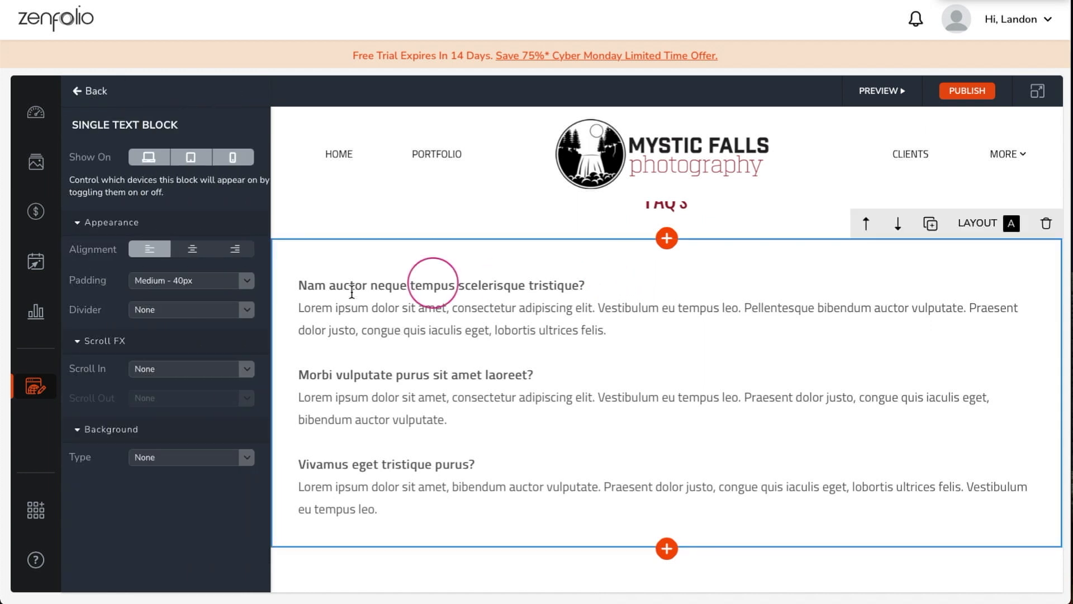
pyautogui.hotkey('ctrl', 'a')
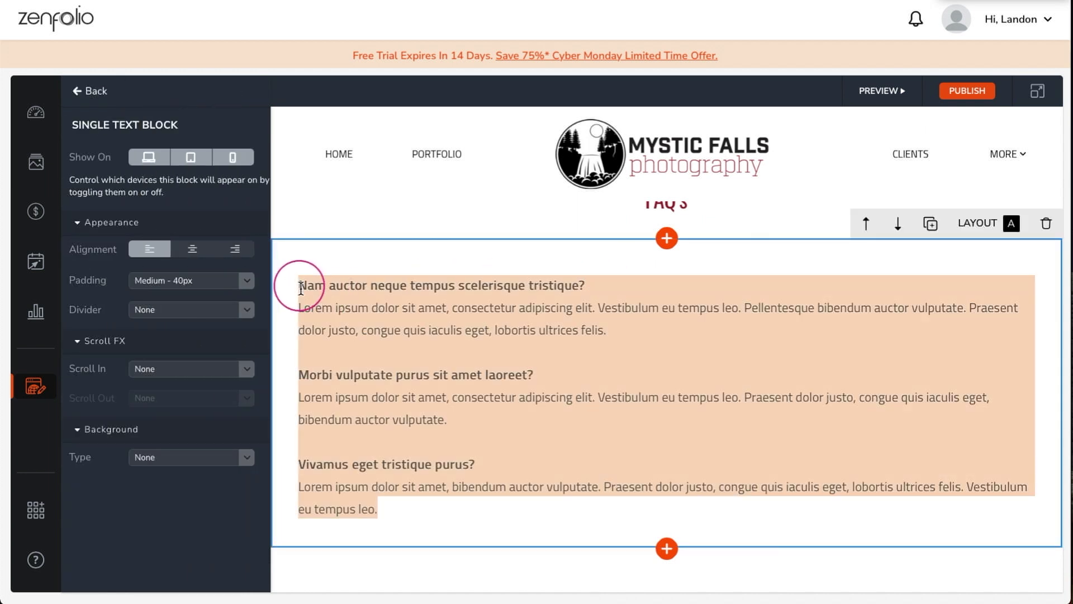
pyautogui.press('Delete')
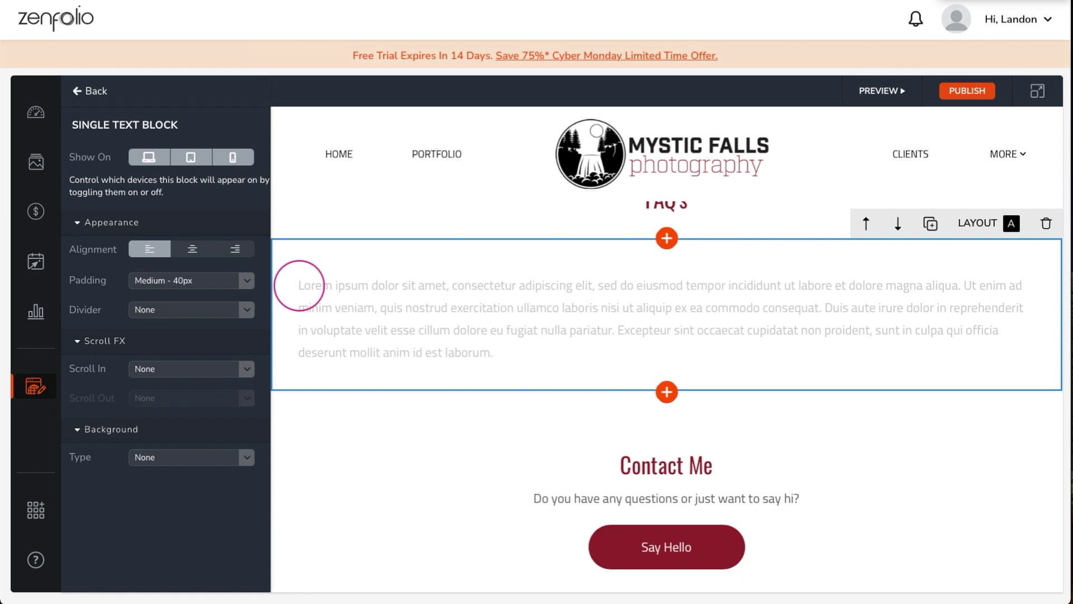
pyautogui.hotkey('ctrl', 'z')
pyautogui.click(302, 287)
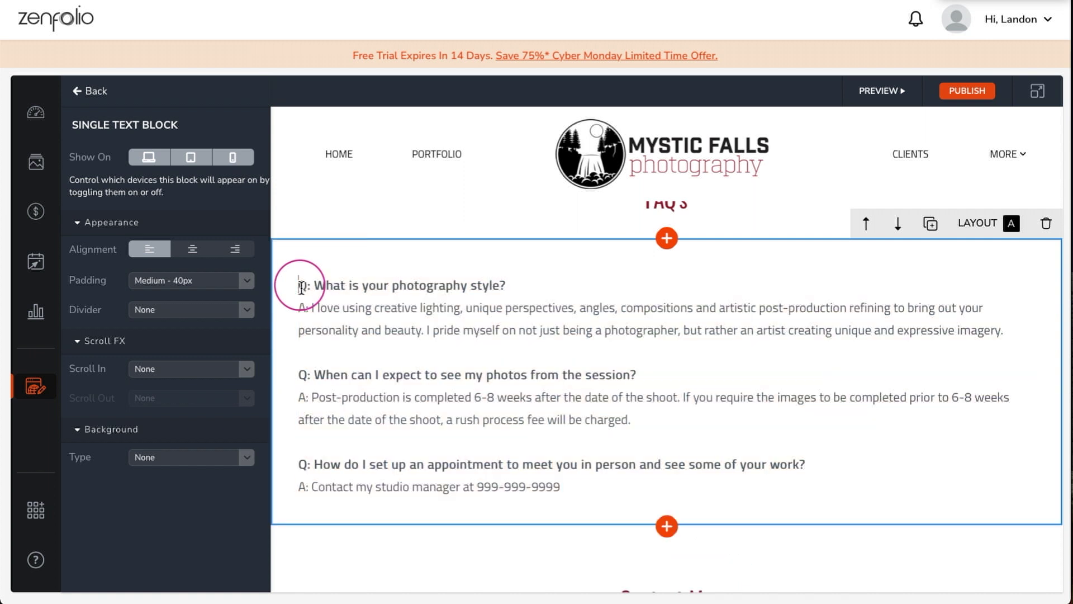
pyautogui.scroll(-6, 302, 291)
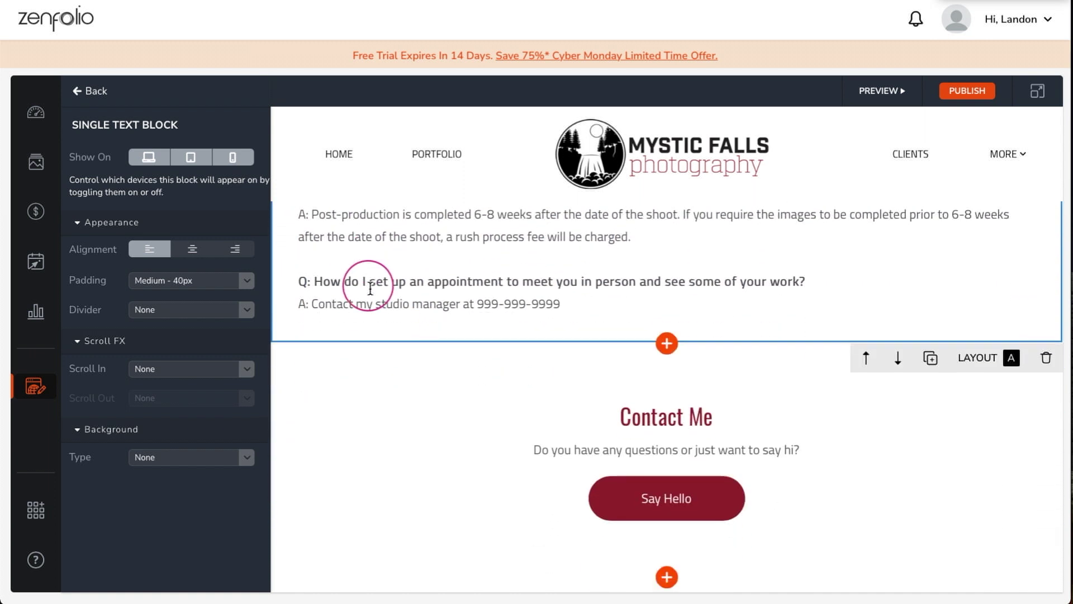
pyautogui.scroll(-3, 367, 313)
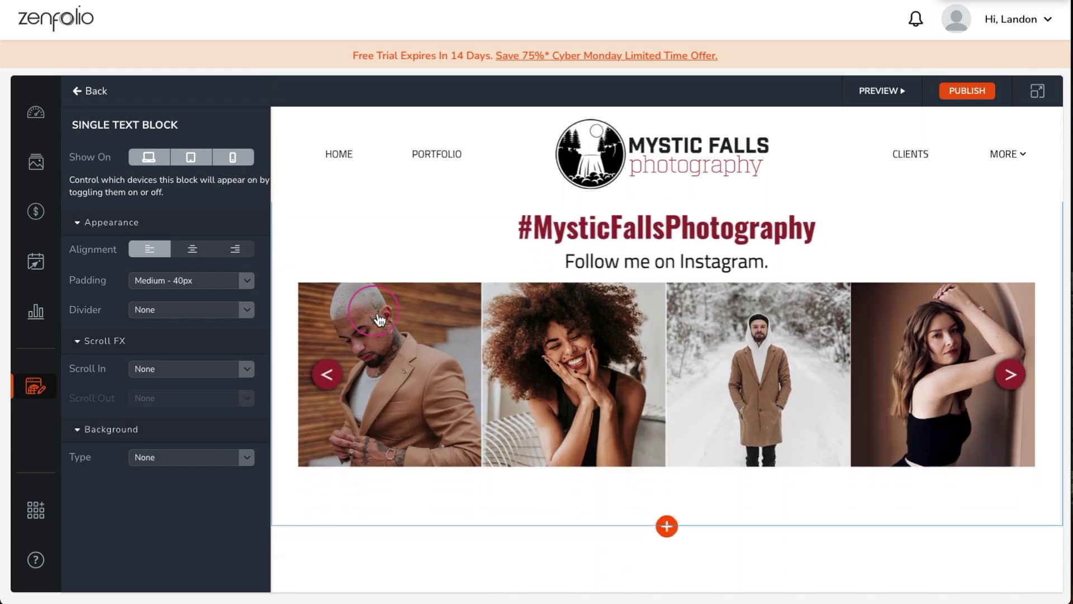
# - On the About Me page, replace the section photo with the uploaded winter father-and-son photo and reframe it
pyautogui.click(93, 91)
pyautogui.click(135, 350)
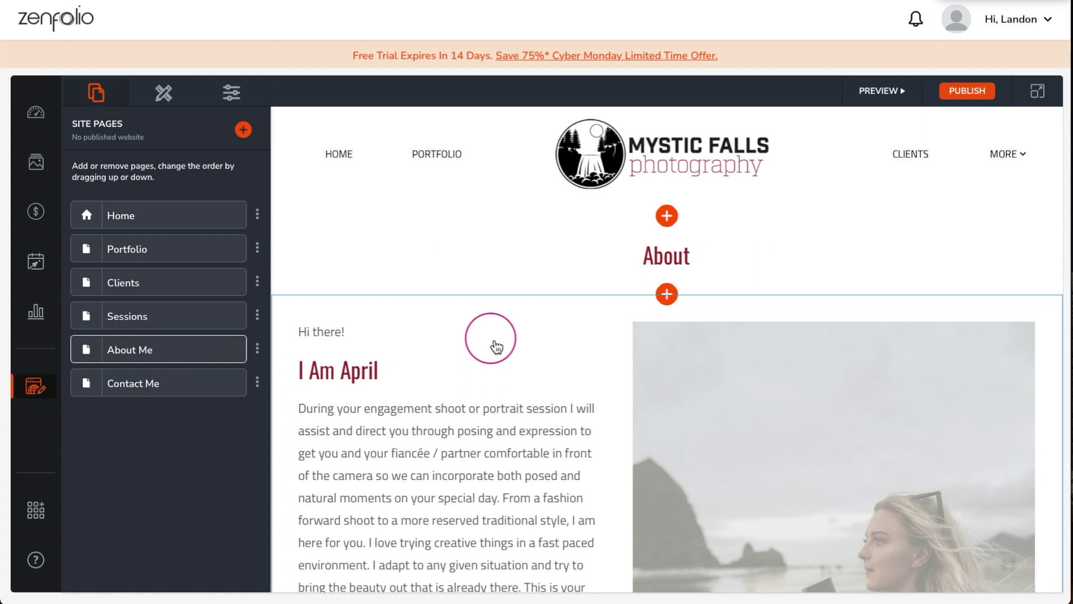
pyautogui.click(491, 342)
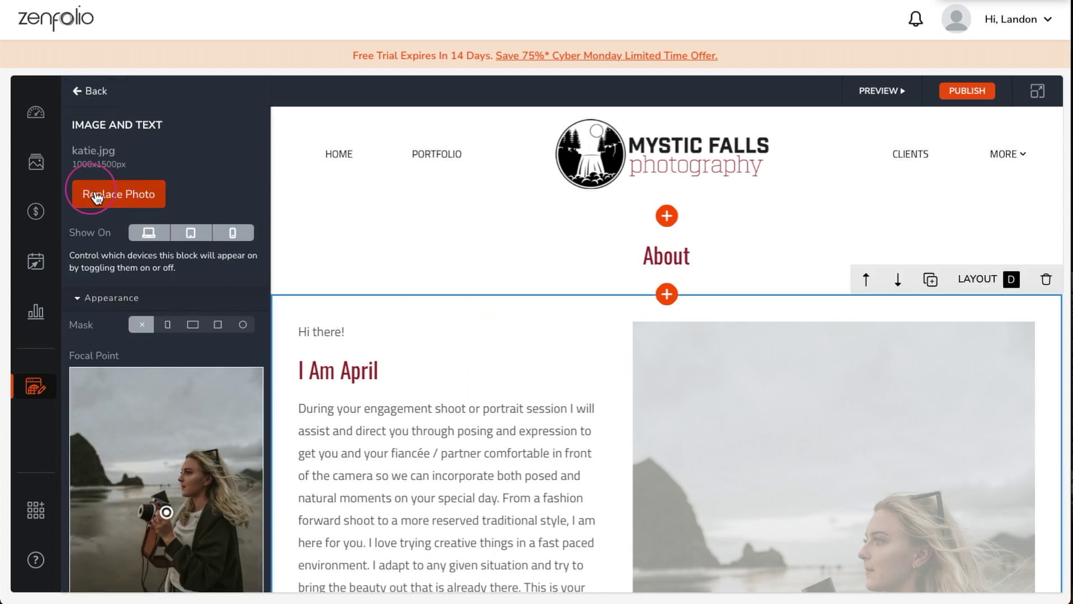
pyautogui.click(106, 203)
pyautogui.click(482, 192)
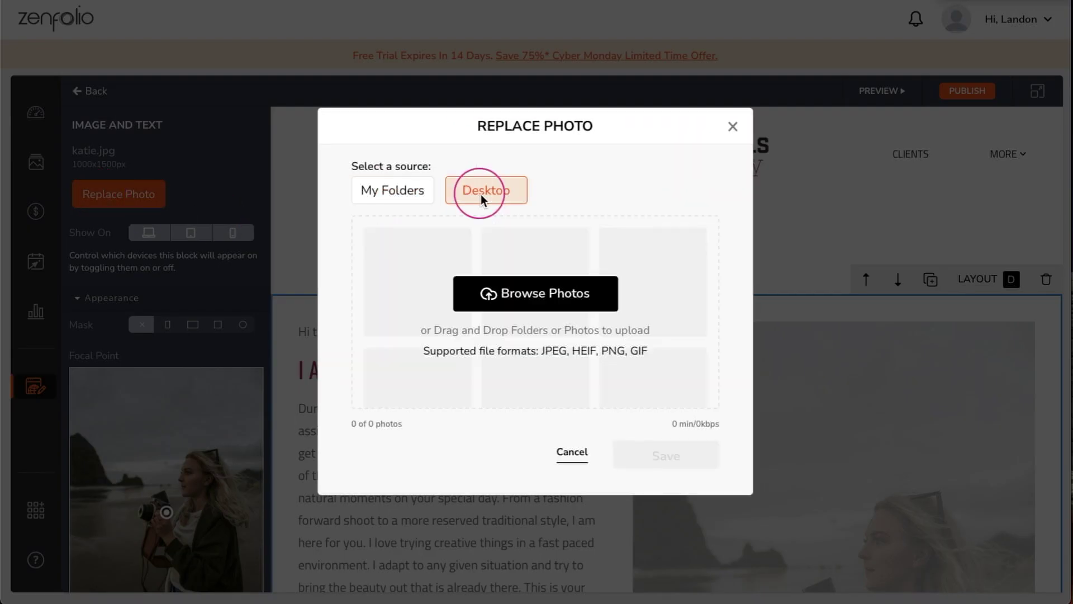
pyautogui.click(499, 295)
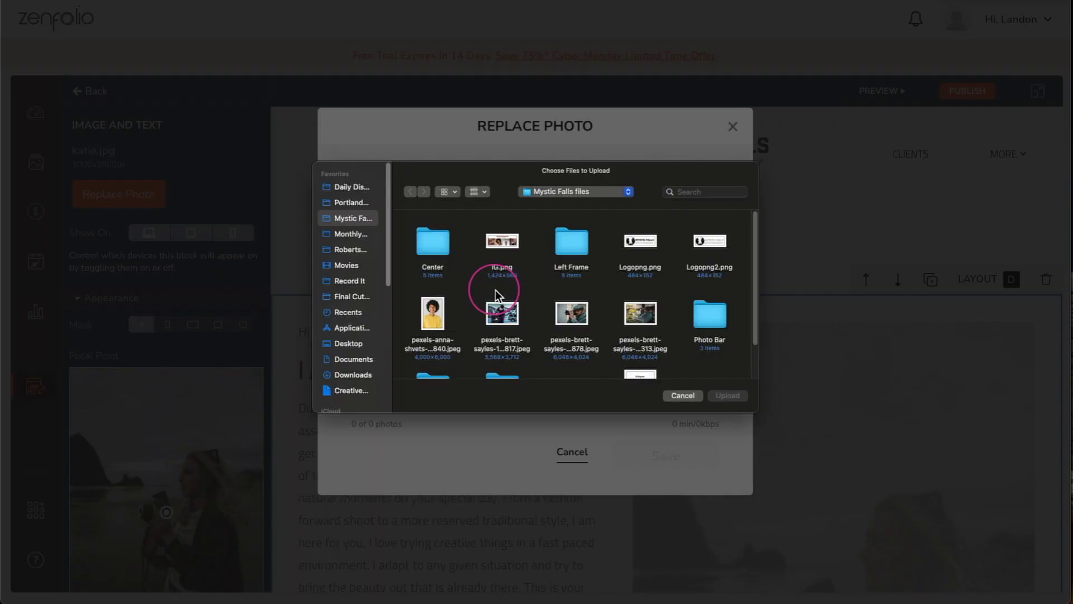
pyautogui.click(512, 316)
pyautogui.click(727, 396)
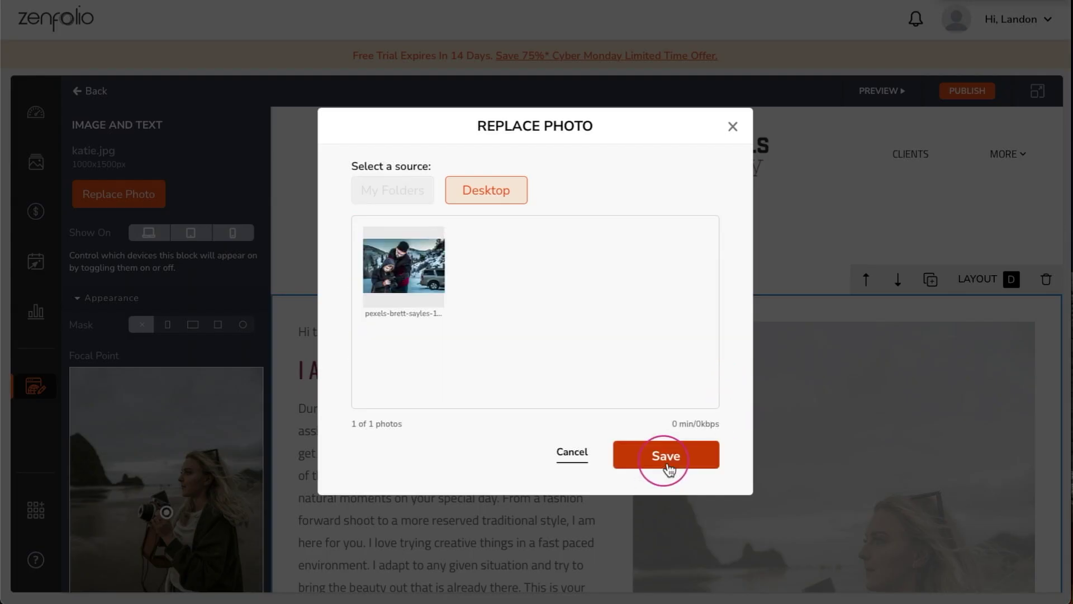
pyautogui.click(665, 461)
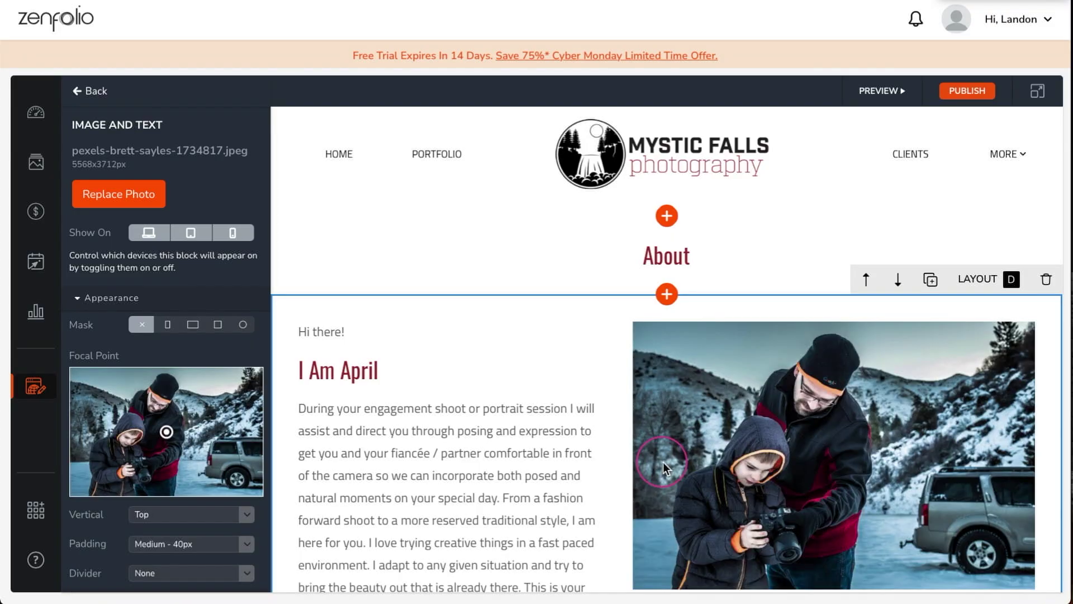
pyautogui.moveTo(178, 433); pyautogui.dragTo(131, 456)
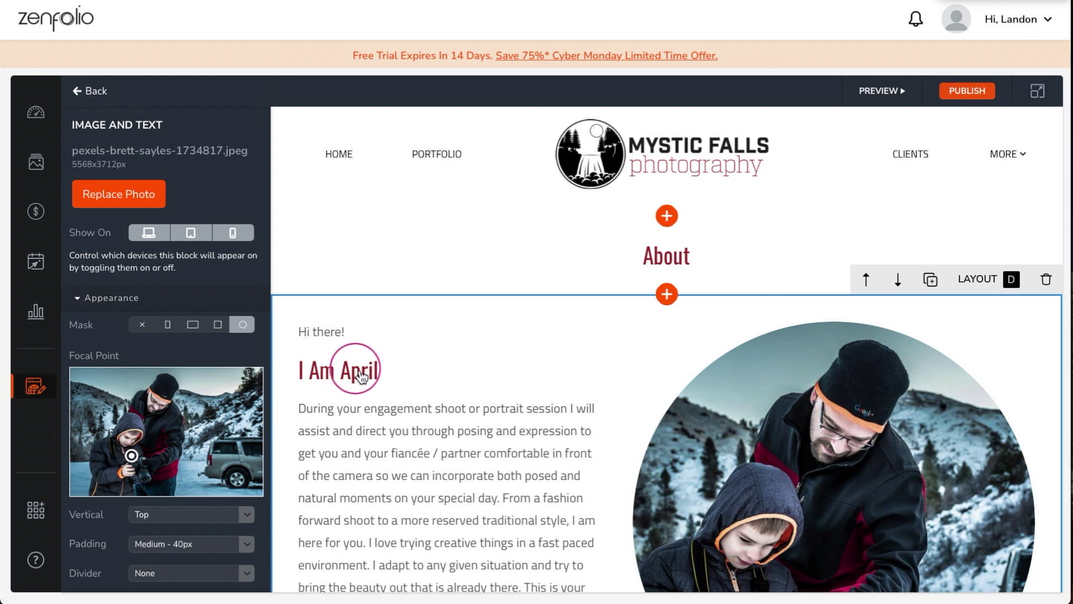
# - Put the owner's name in the heading and paste the new osprey story, split before 'Even so'
pyautogui.doubleClick(360, 371)
pyautogui.click(209, 349)
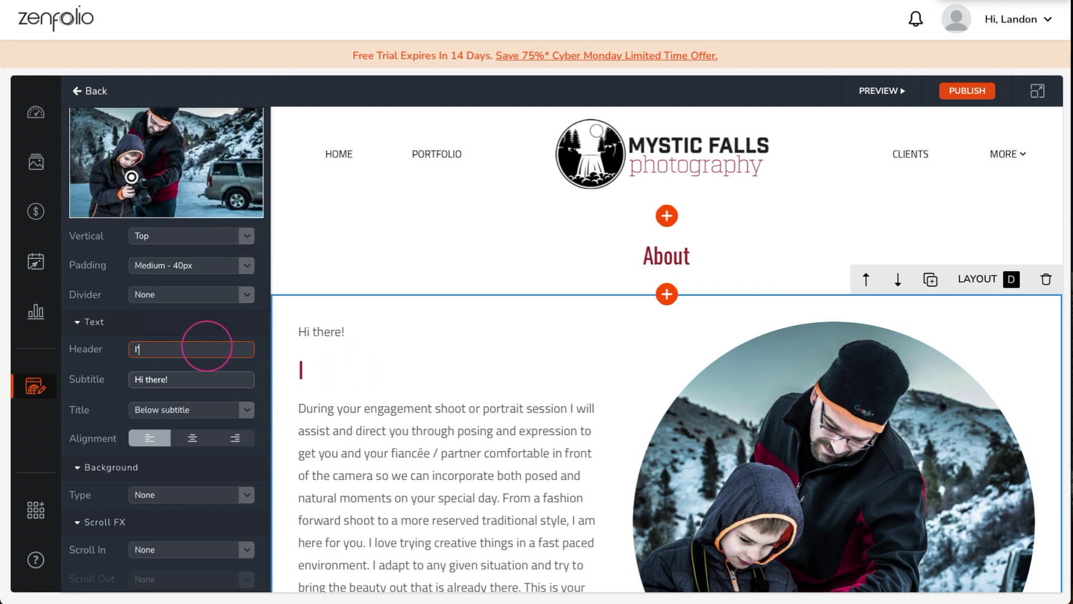
pyautogui.scroll(-2, 307, 412)
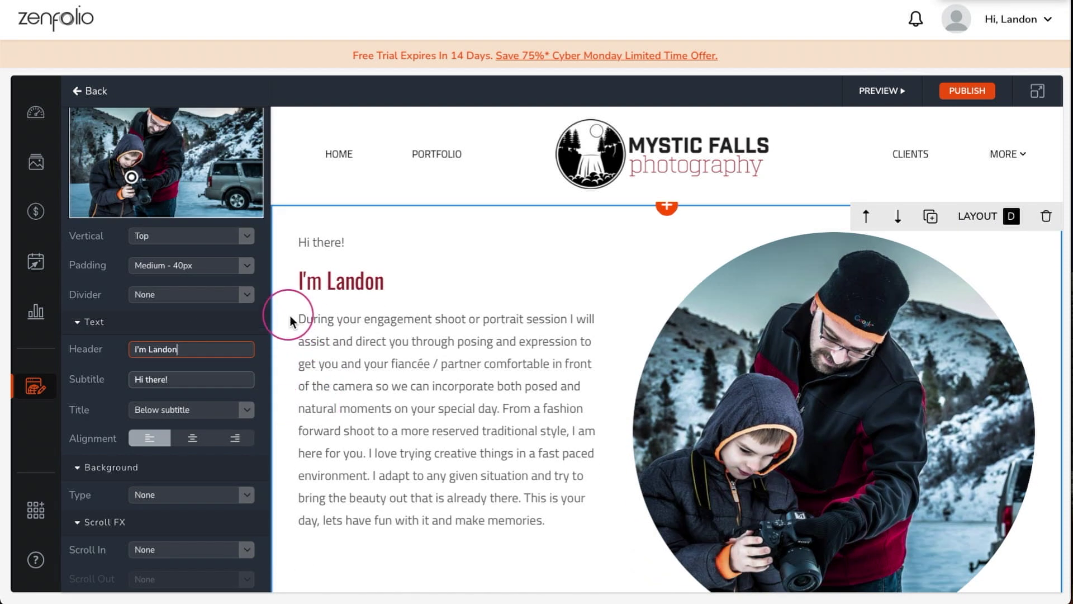
pyautogui.moveTo(301, 322); pyautogui.dragTo(546, 522)
pyautogui.press('BackSpace')
pyautogui.click(299, 324)
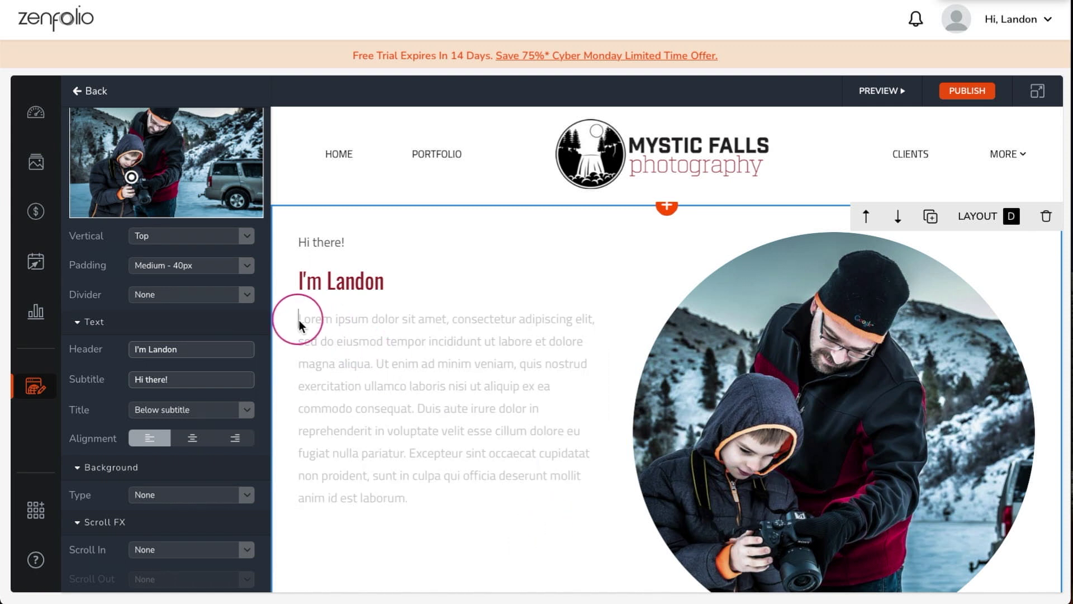
pyautogui.write("Photography first came onto my radar when my wildlife photographer uncle let me tag along as a teen to one of his shoots. We were sitting on the beach, when, out of the blue, this fierce, wild osprey came gliding through the sky. So, I tried to photograph it....and failed (hey, I was only 14). Even so, the experience sparked a lifelong passion. I found in photography an outlet for both my creative expression and my endless fascination with technology and technique.  I've since discovered that shooting the beautiful, fleeting moments lived by people, not wildlife, comes with an even greater reward: an extraordinary opportunity to help people celebrate what makes them special.")
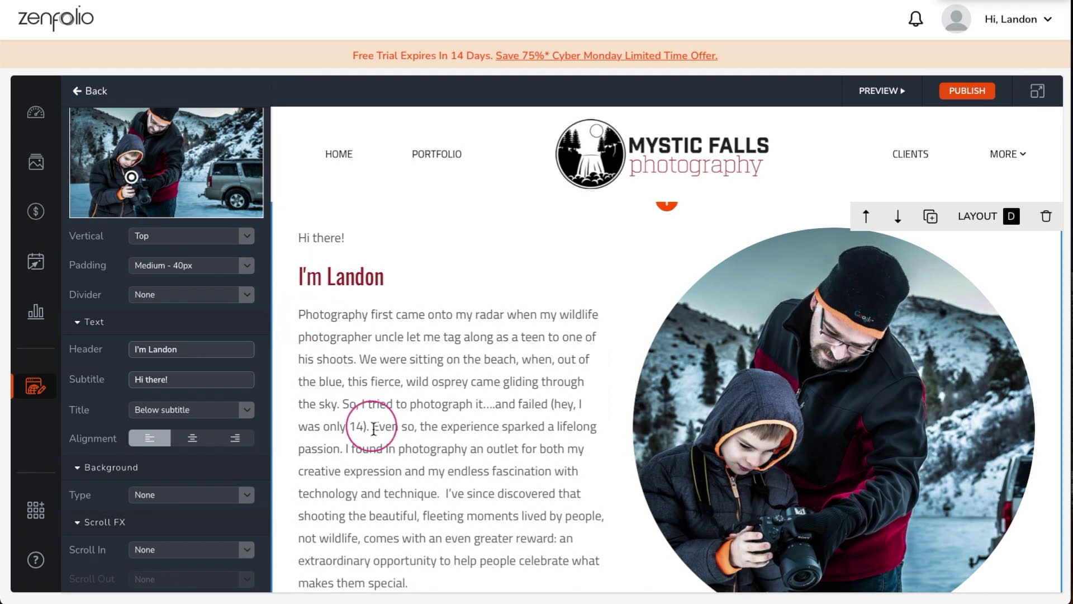
pyautogui.click(372, 427)
pyautogui.press('Return')
pyautogui.scroll(-7, 417, 388)
pyautogui.scroll(-2, 425, 378)
pyautogui.scroll(8, 426, 379)
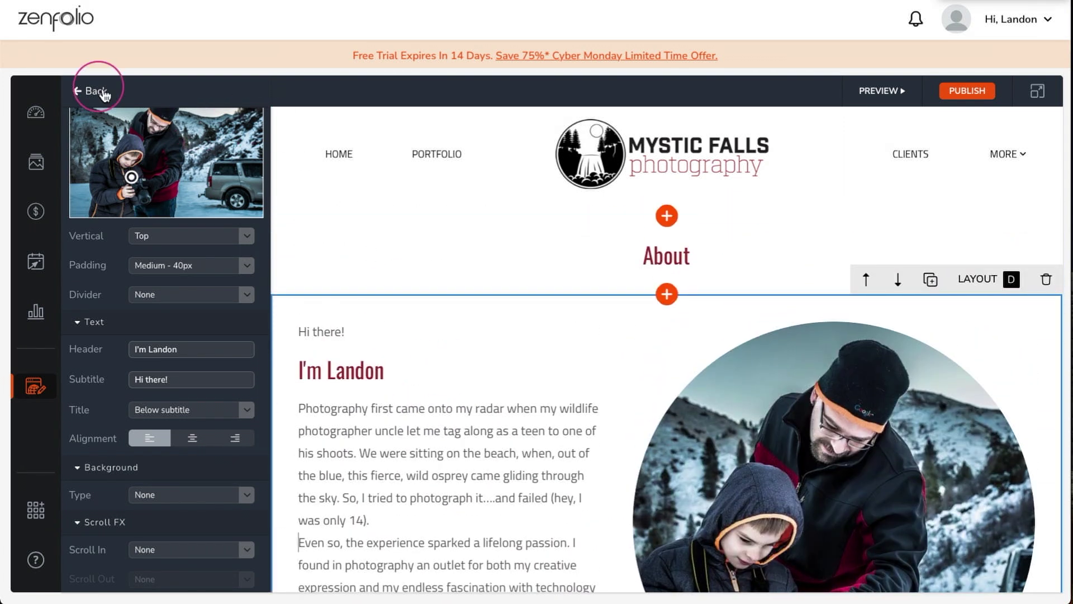
pyautogui.click(96, 91)
# - Open the Contact Me page and launch a site preview in a new window
pyautogui.click(132, 381)
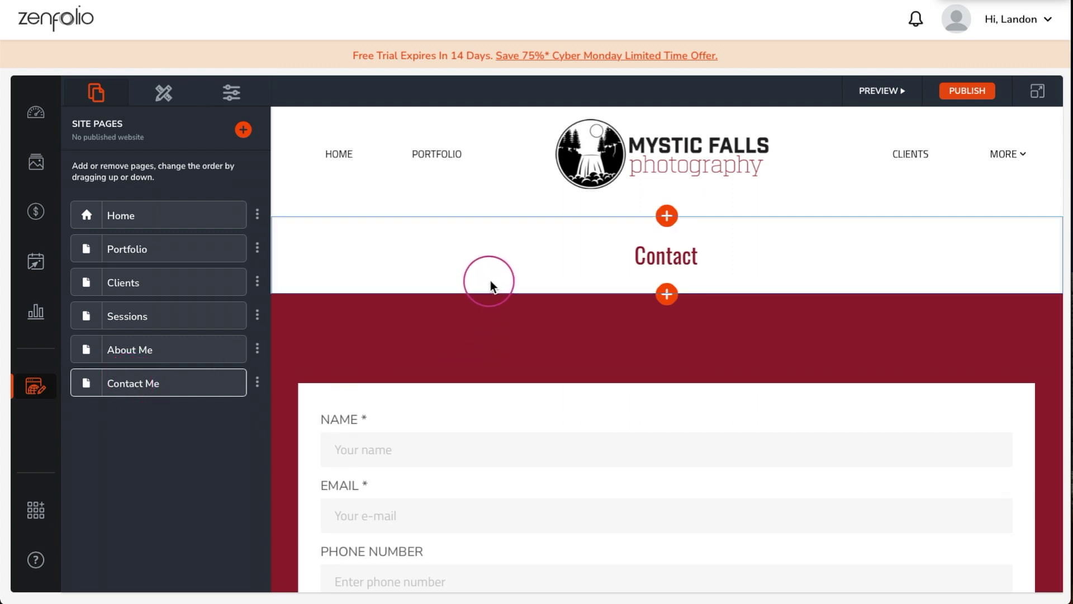
pyautogui.scroll(-12, 492, 291)
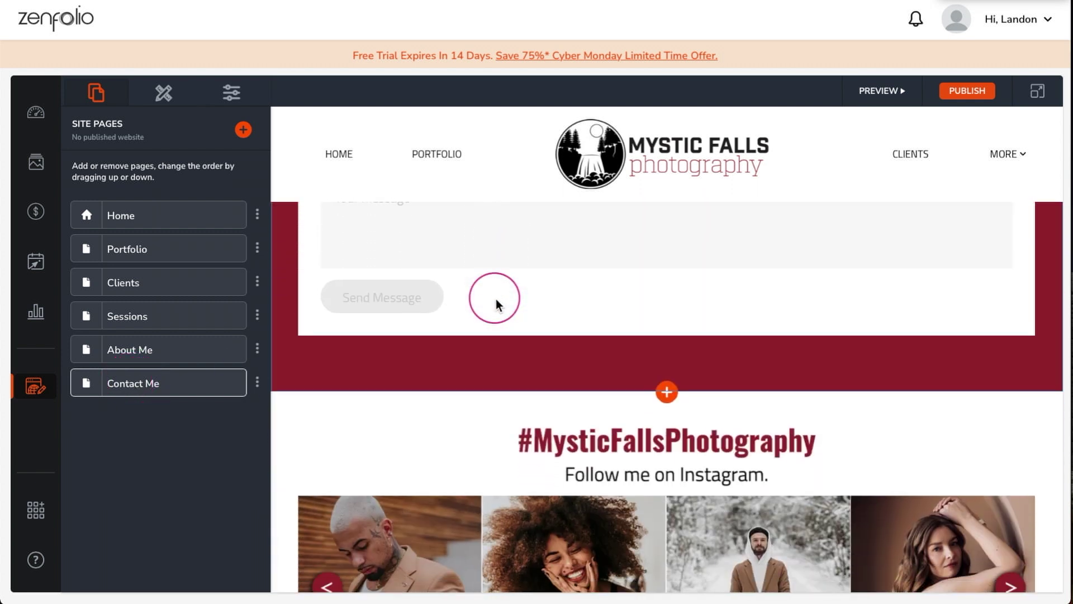
pyautogui.scroll(12, 495, 301)
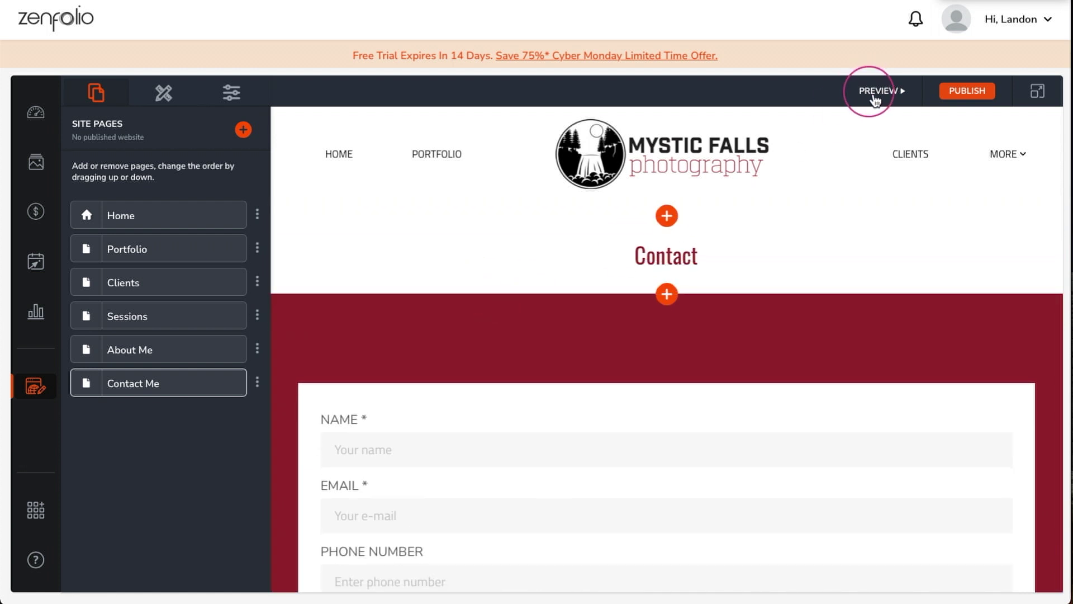
pyautogui.click(875, 97)
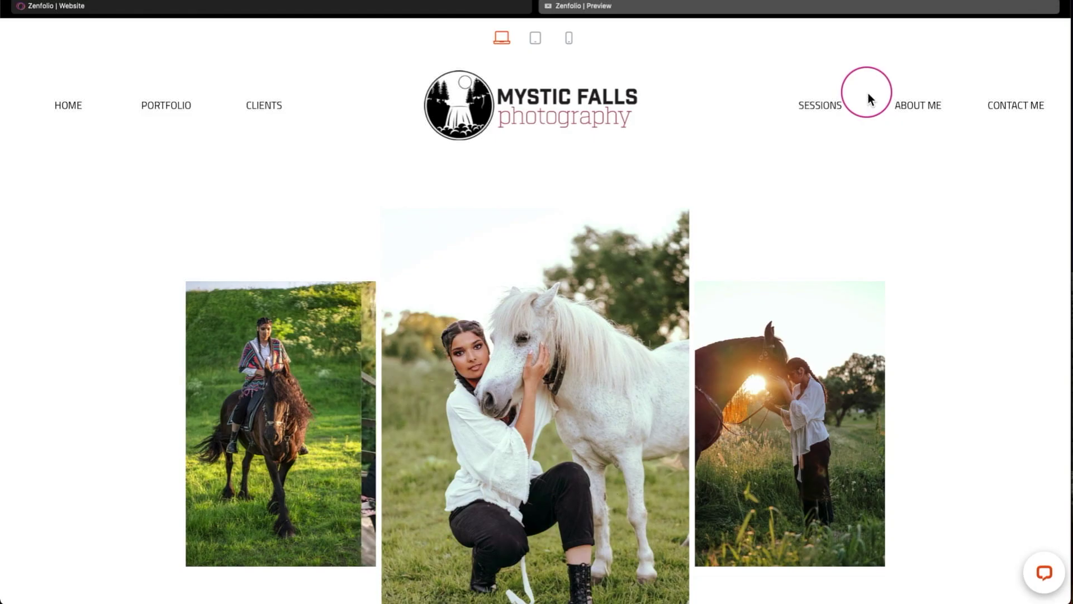
# - Browse the Home, Portfolio and Sessions pages in the preview
pyautogui.scroll(-3, 392, 183)
pyautogui.scroll(-10, 392, 183)
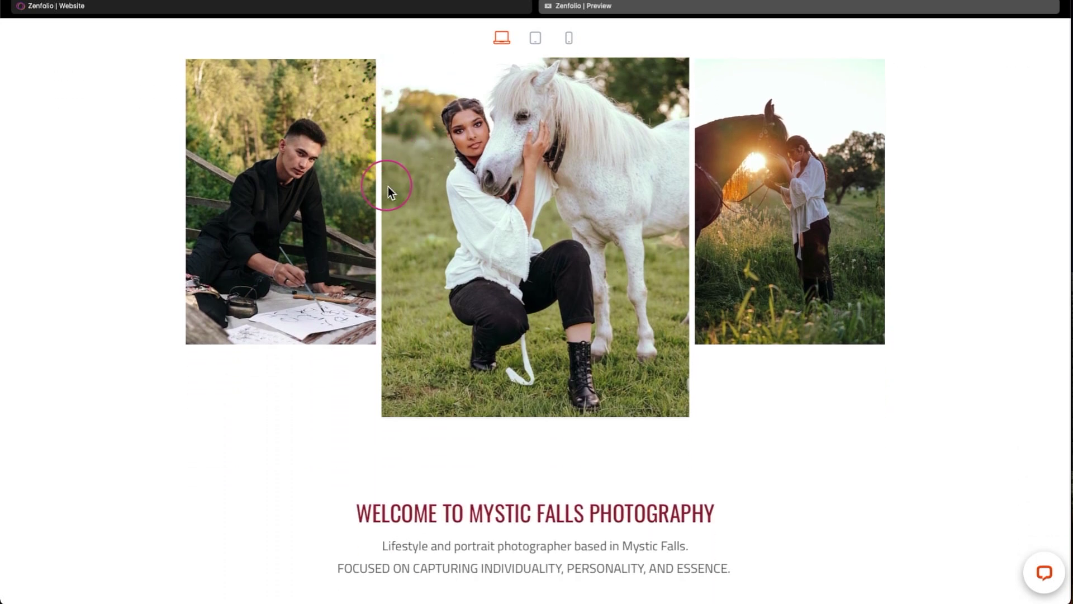
pyautogui.scroll(-5, 389, 192)
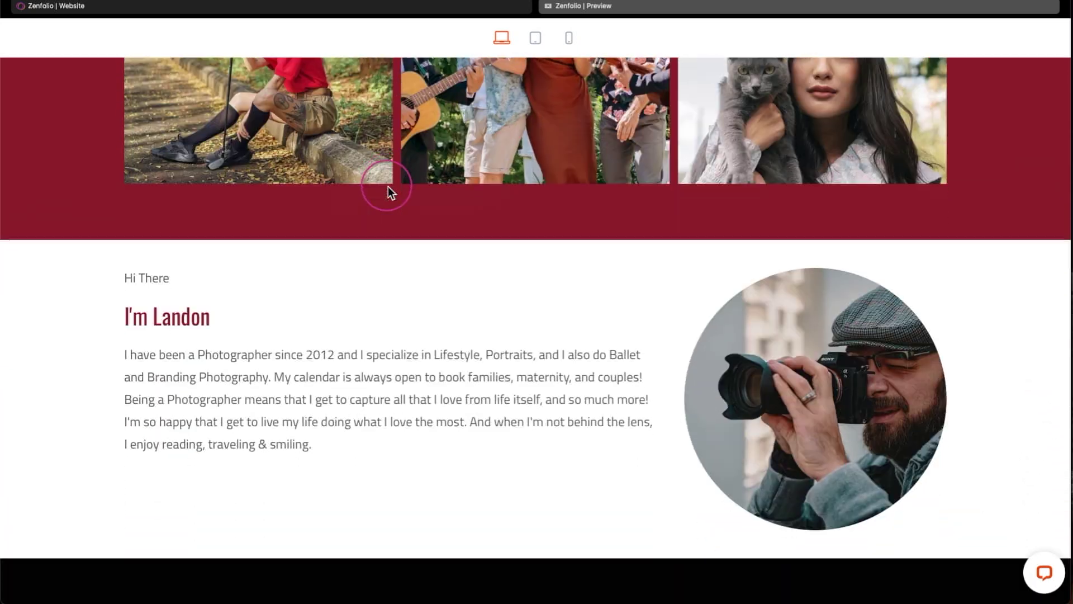
pyautogui.scroll(8, 390, 192)
pyautogui.scroll(6, 389, 192)
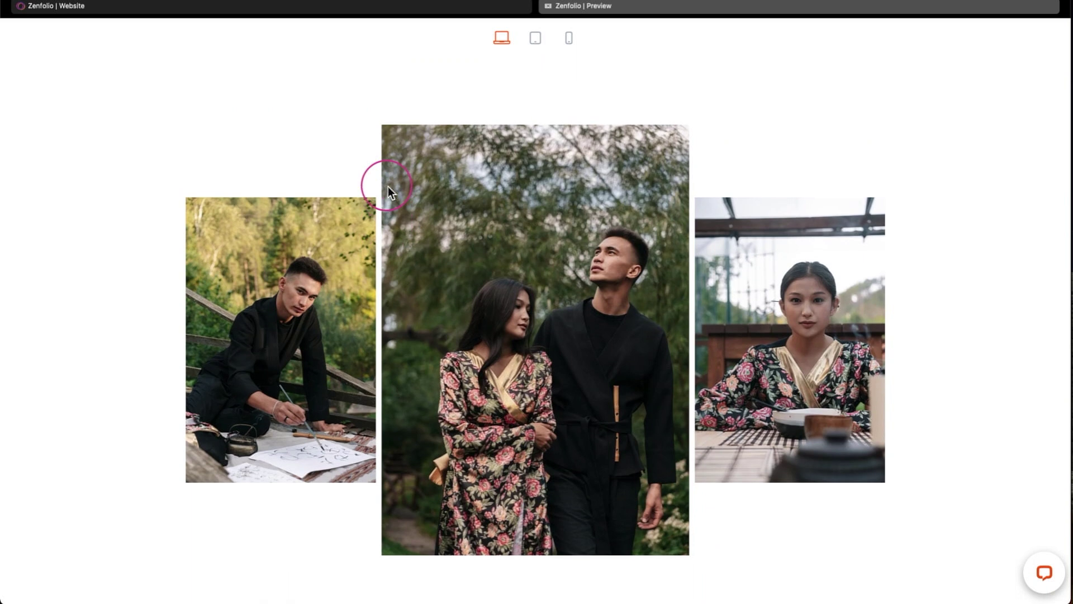
pyautogui.click(187, 119)
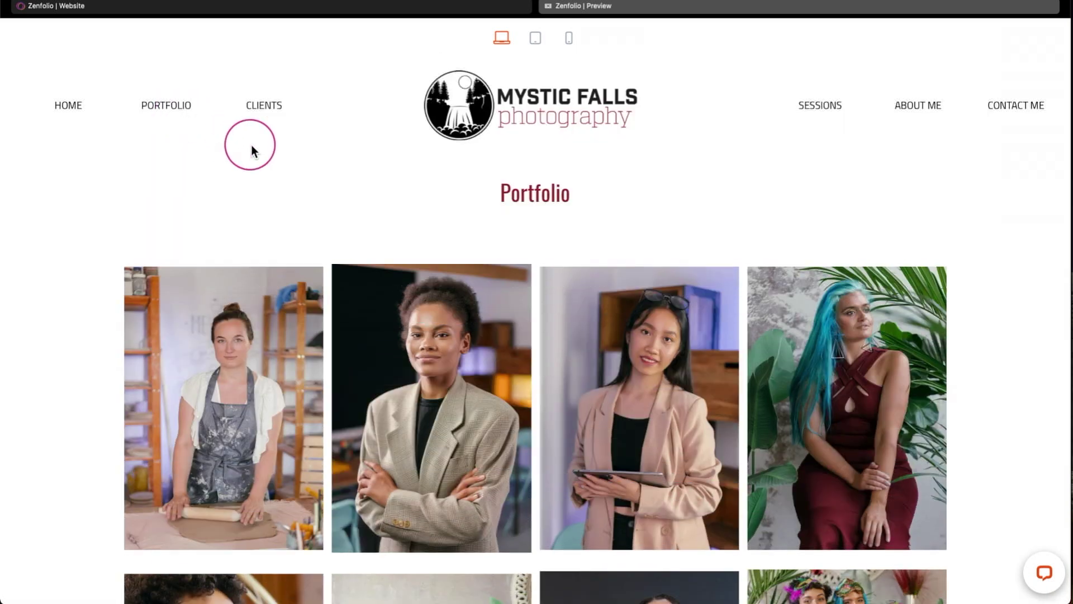
pyautogui.scroll(-15, 1000, 201)
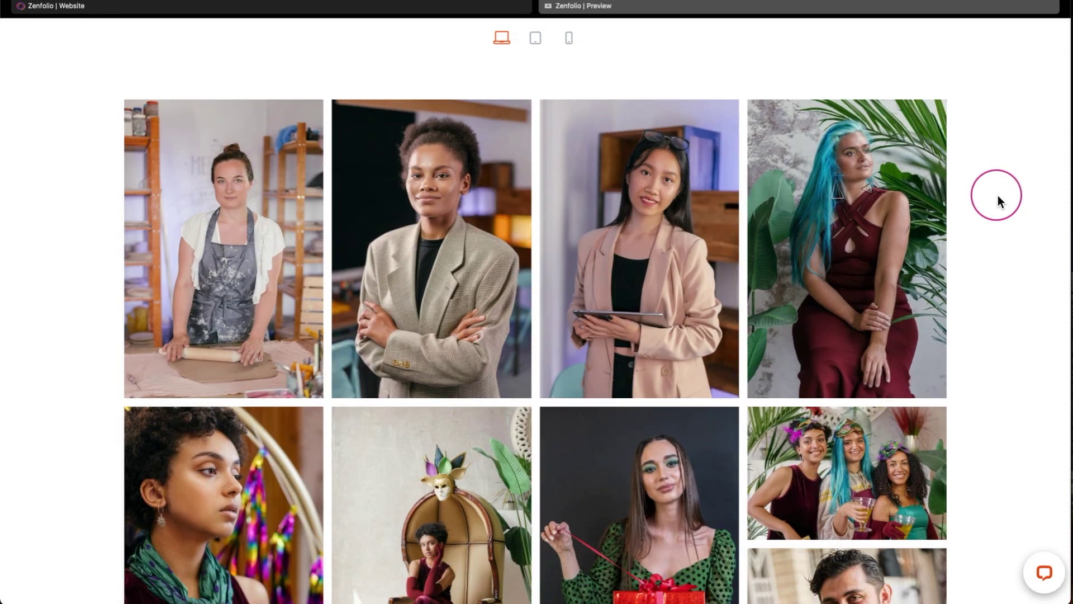
pyautogui.scroll(-10, 999, 201)
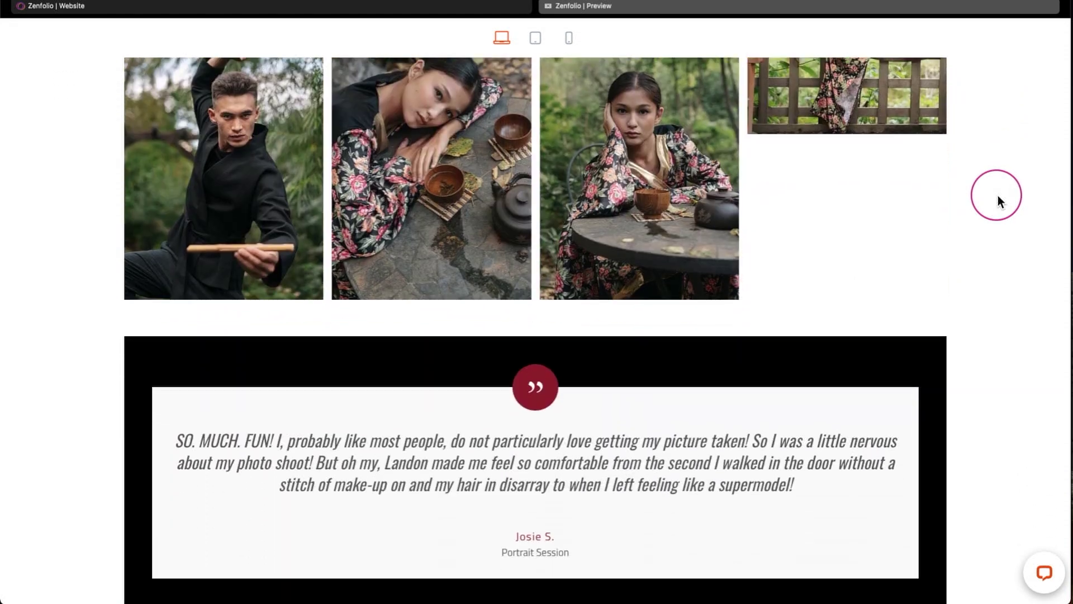
pyautogui.scroll(20, 1000, 201)
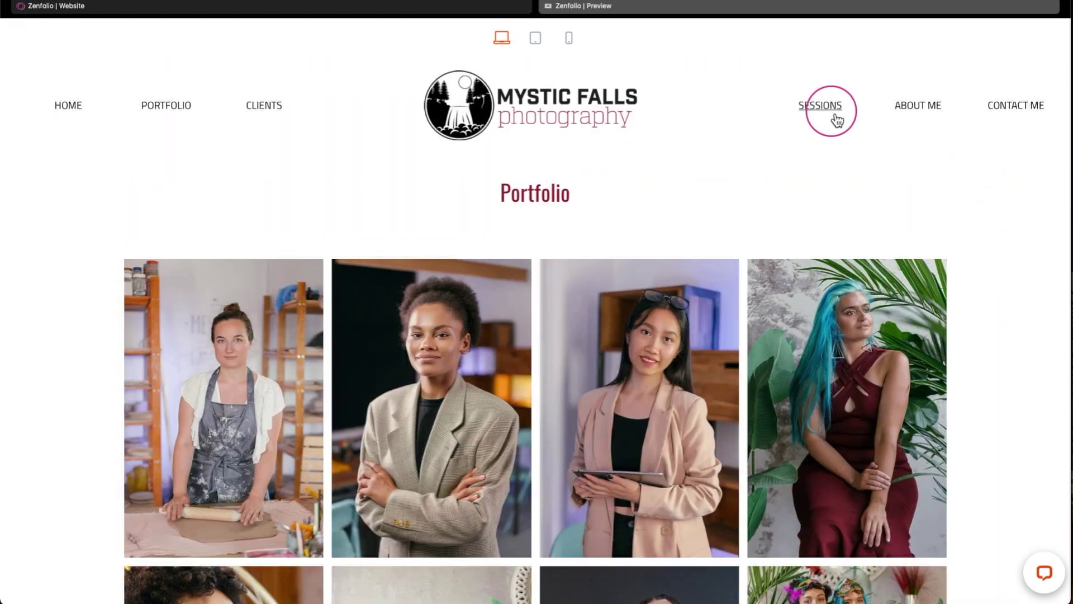
pyautogui.click(836, 112)
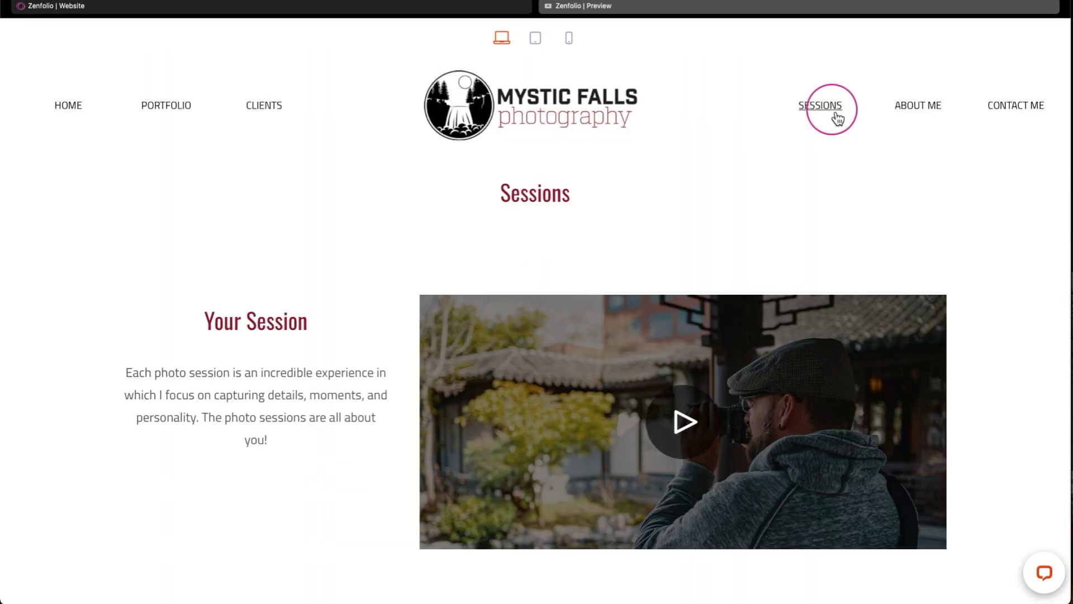
# - Back in the editor on the Contact Me page, publish the Mystic Falls Photography website
pyautogui.scroll(-7, 1011, 168)
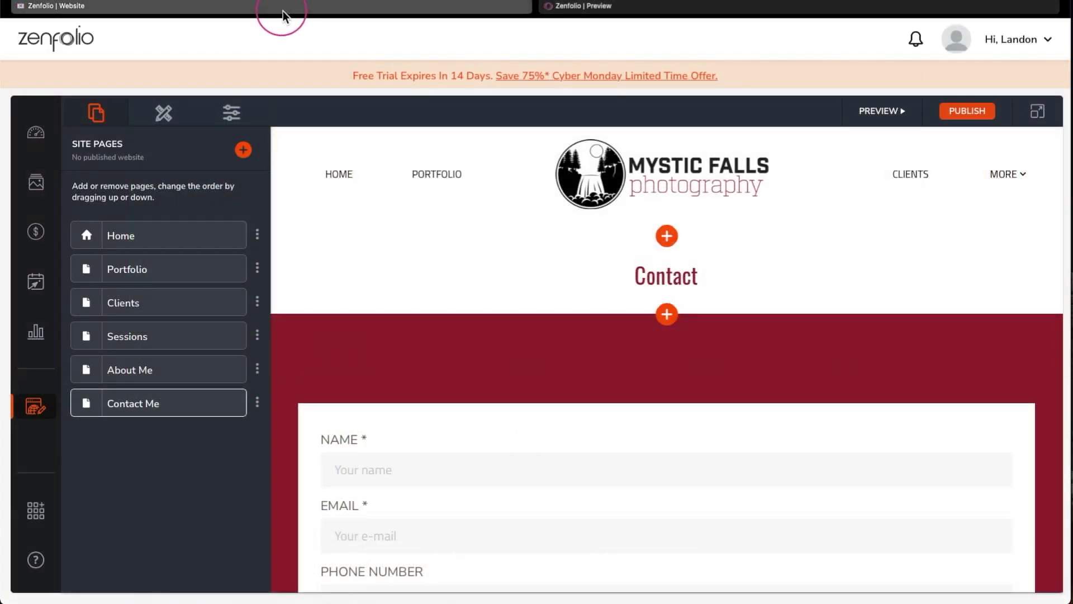
pyautogui.click(966, 114)
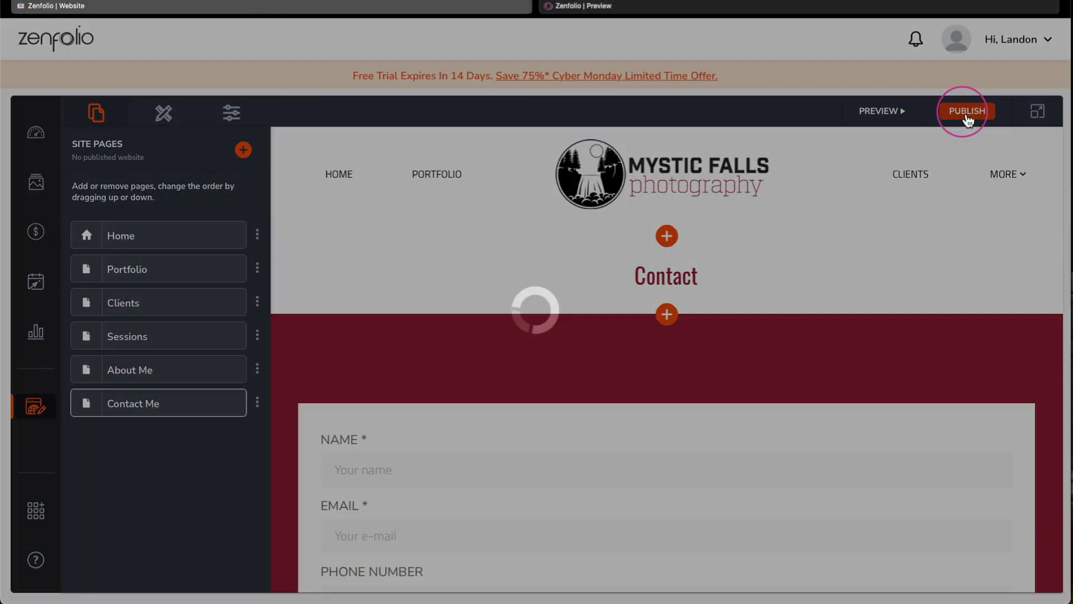